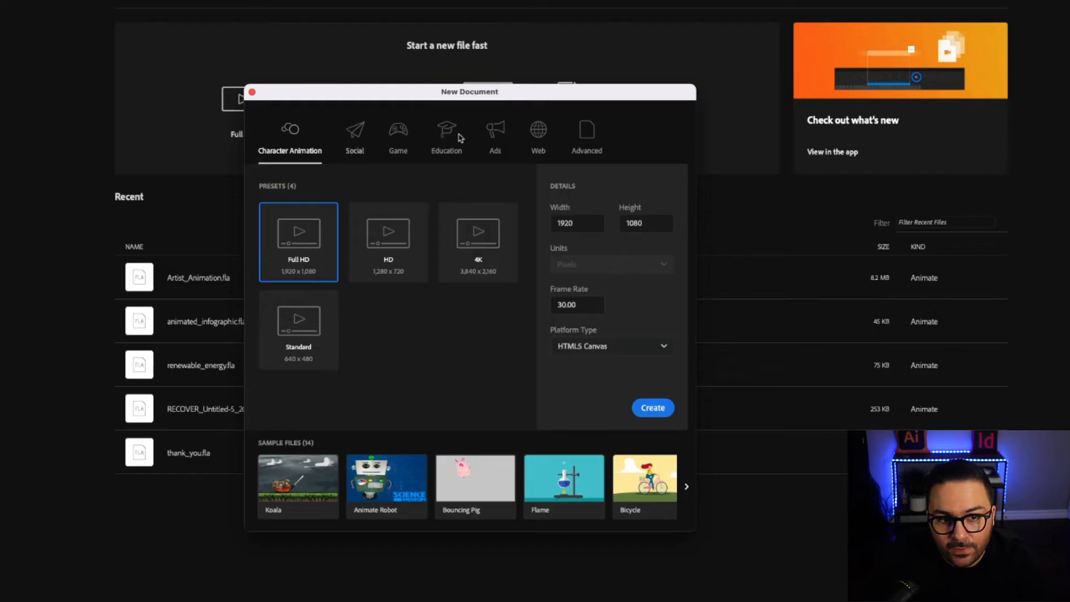
# Create a 672 × 560 px HTML5 Canvas document at 30 fps, then switch to Illustrator.
pyautogui.click(593, 138)
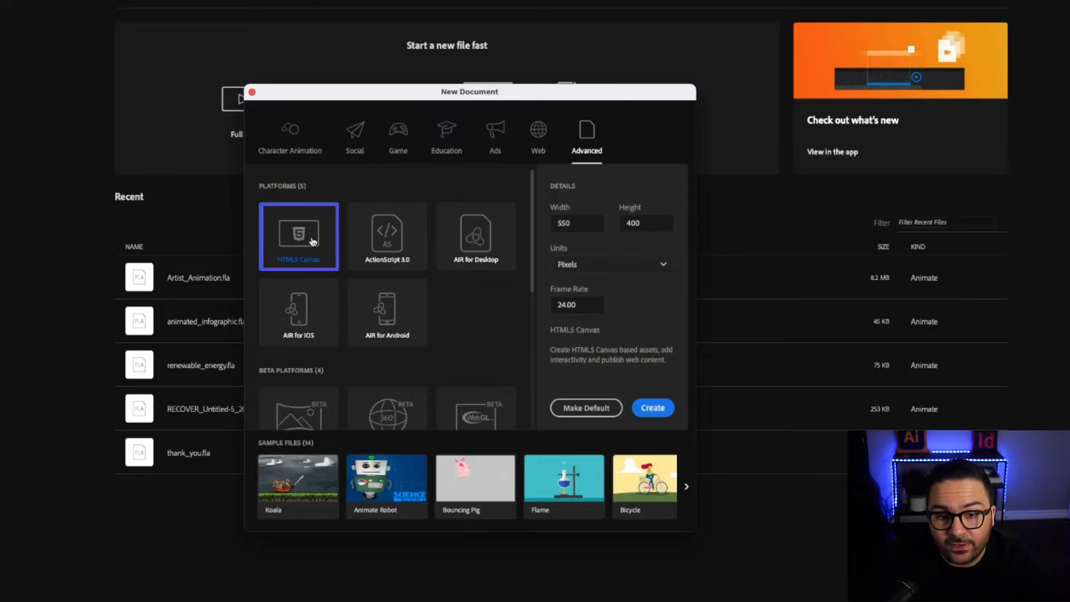
pyautogui.click(587, 223)
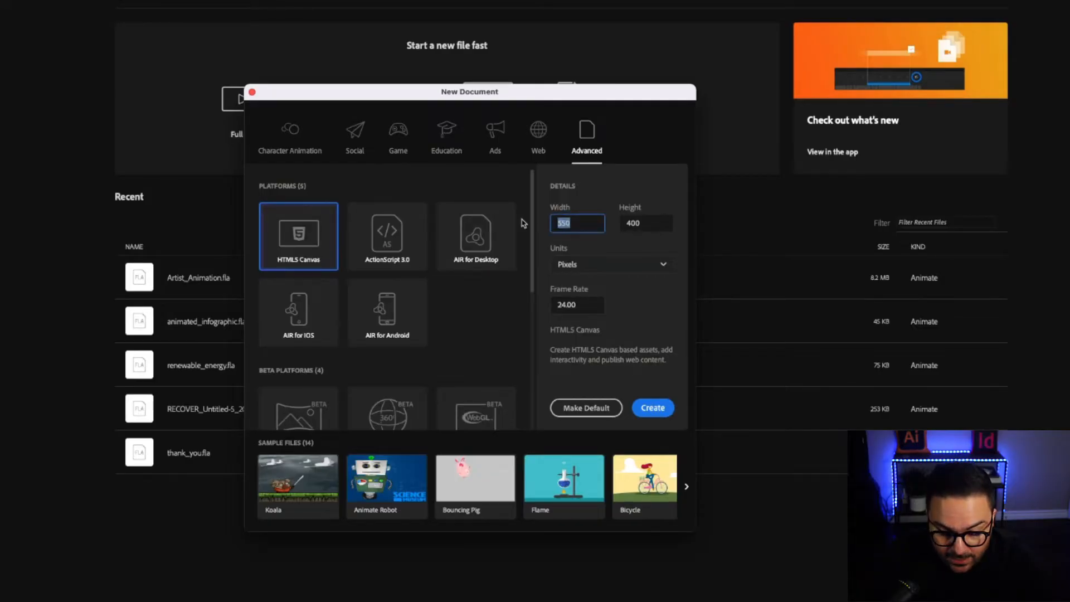
pyautogui.write('672')
pyautogui.press('Tab')
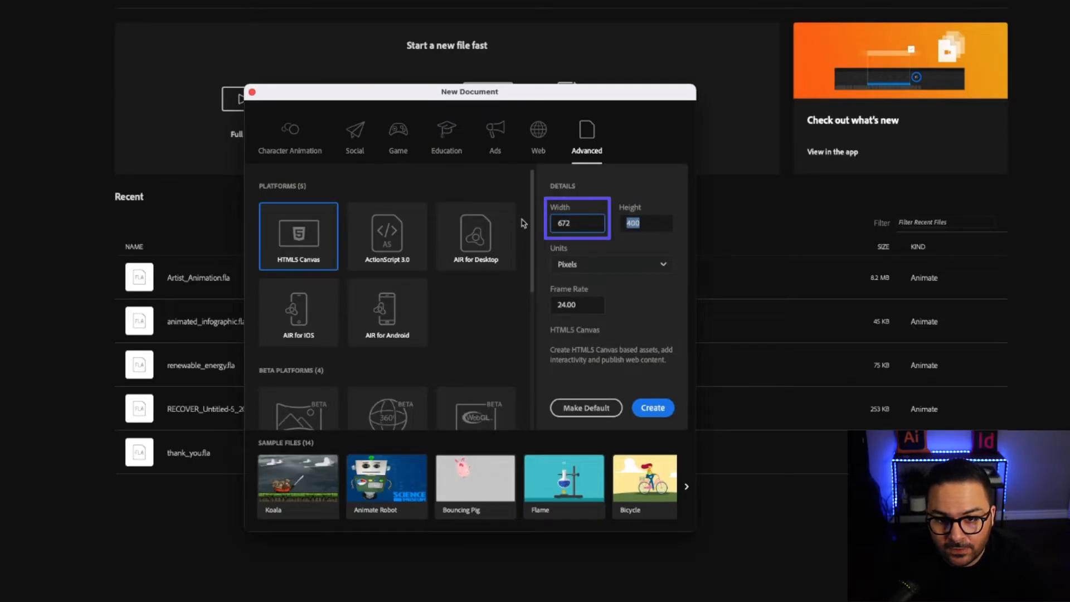
pyautogui.write('560')
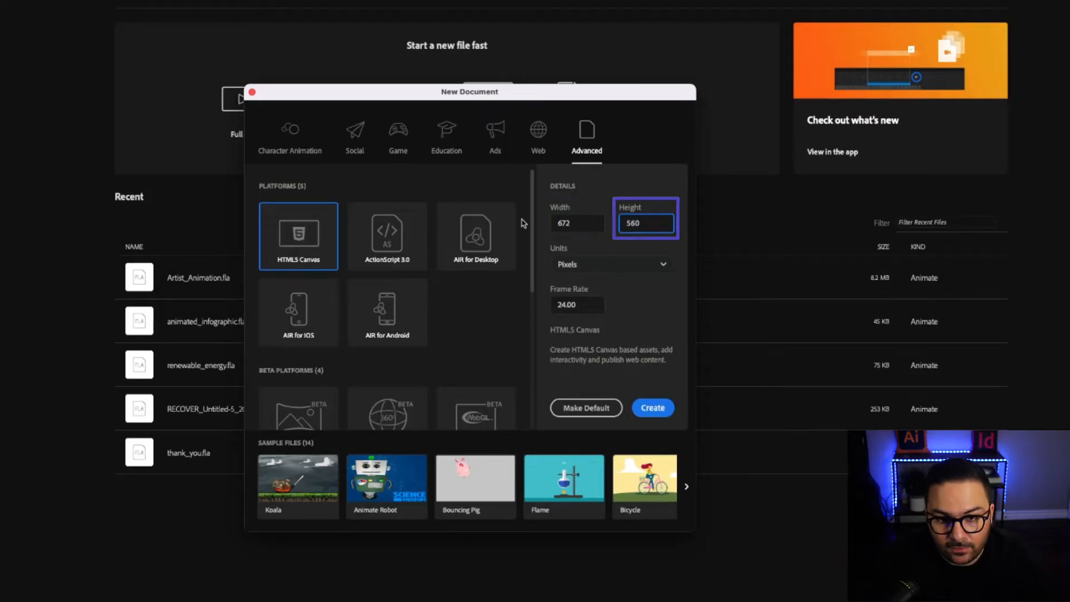
pyautogui.press('Tab')
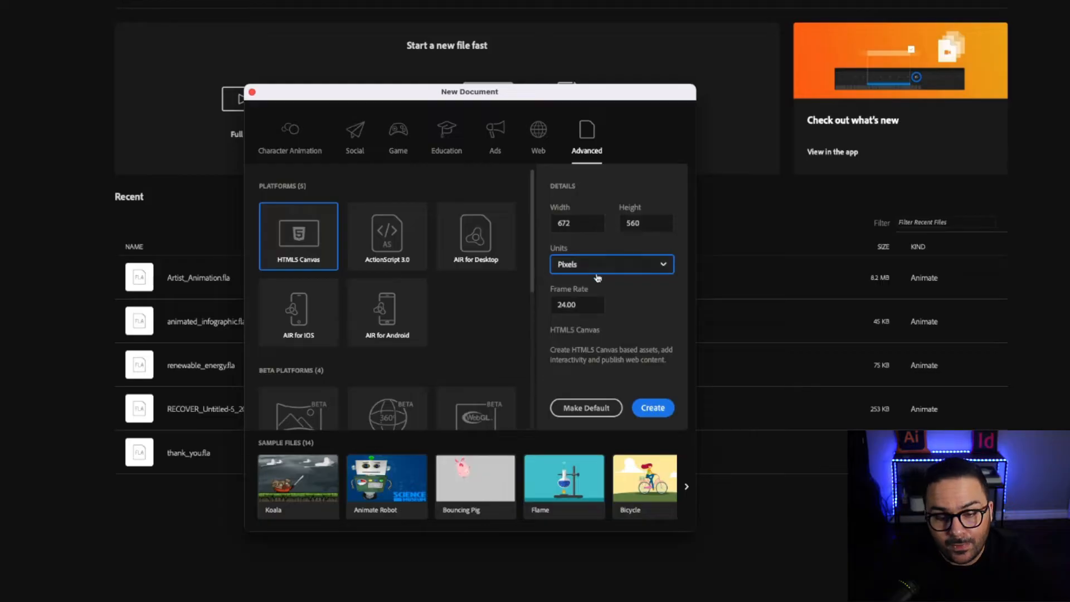
pyautogui.moveTo(588, 304); pyautogui.dragTo(536, 305)
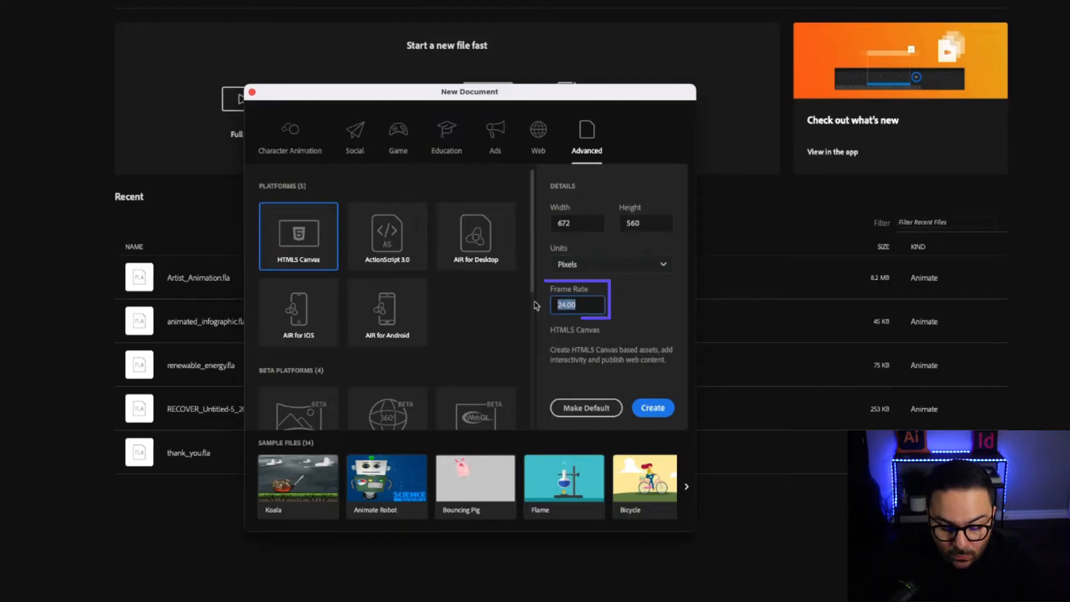
pyautogui.write('30')
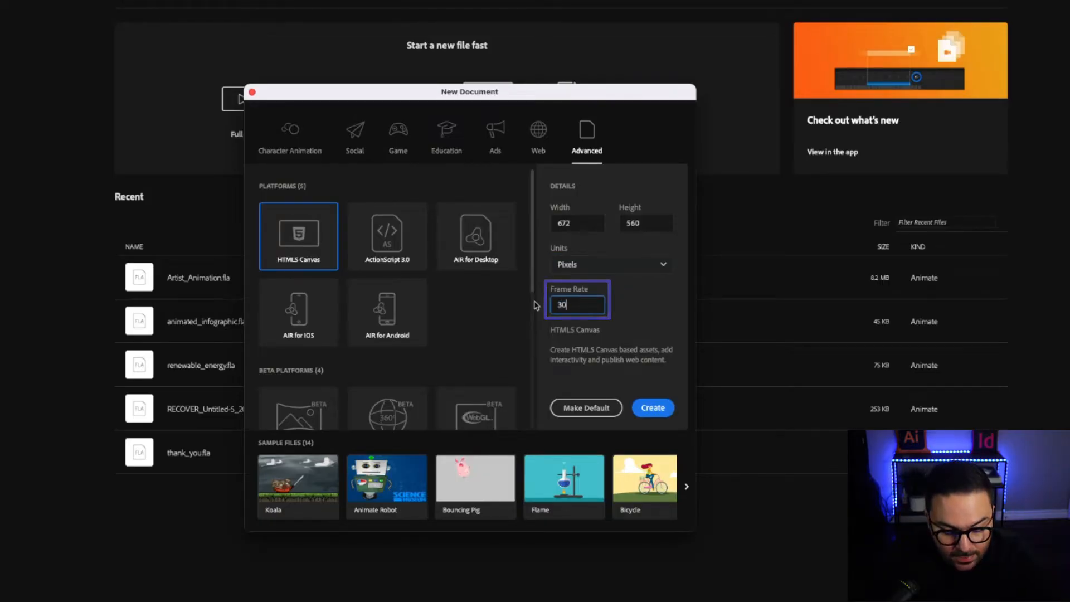
pyautogui.press('Tab')
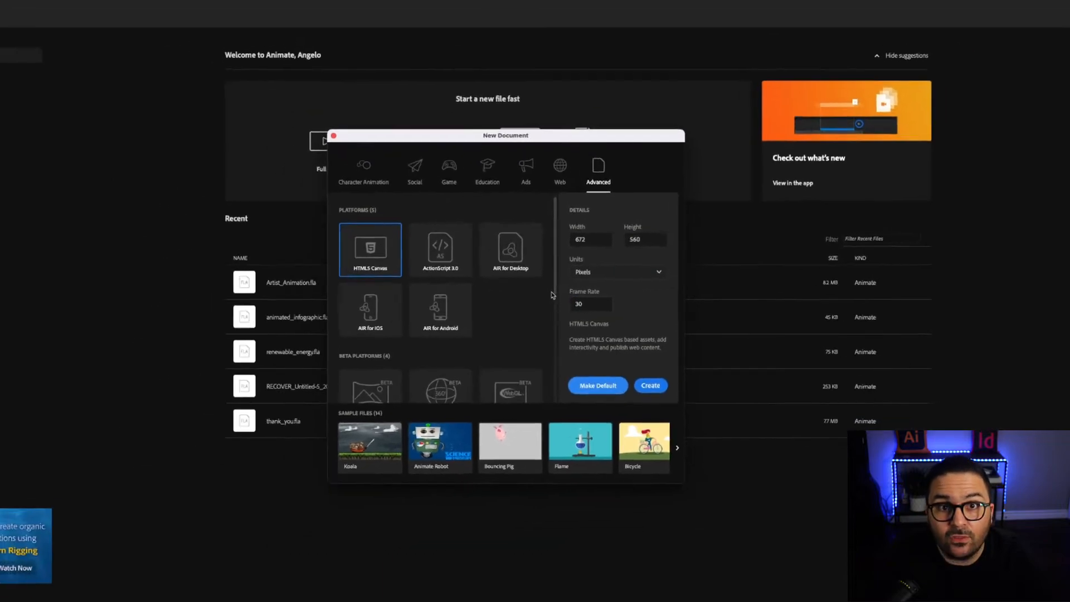
pyautogui.click(650, 379)
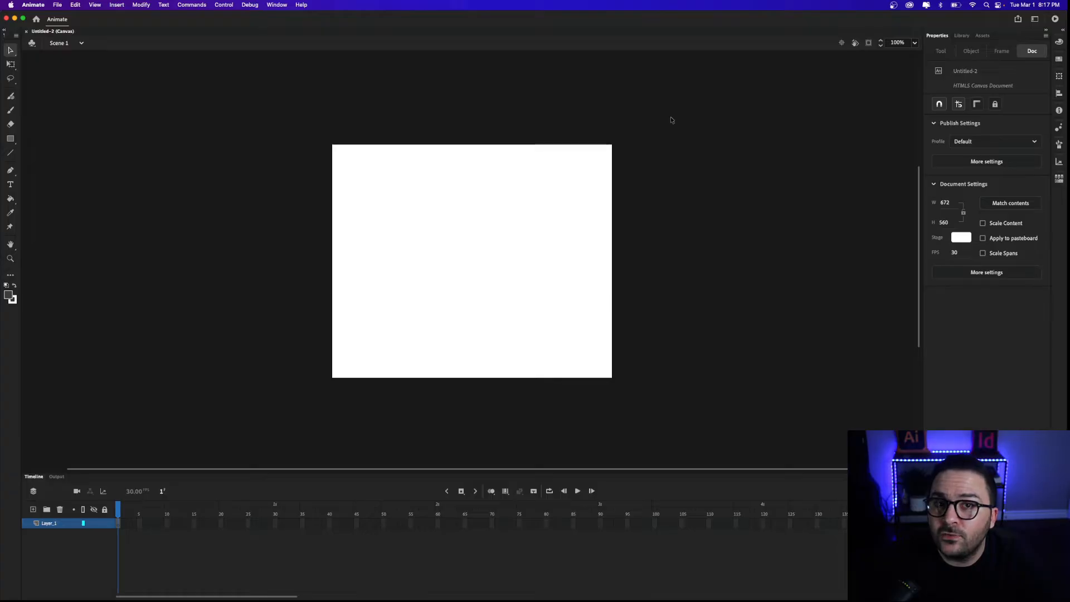
pyautogui.press('super+Tab')
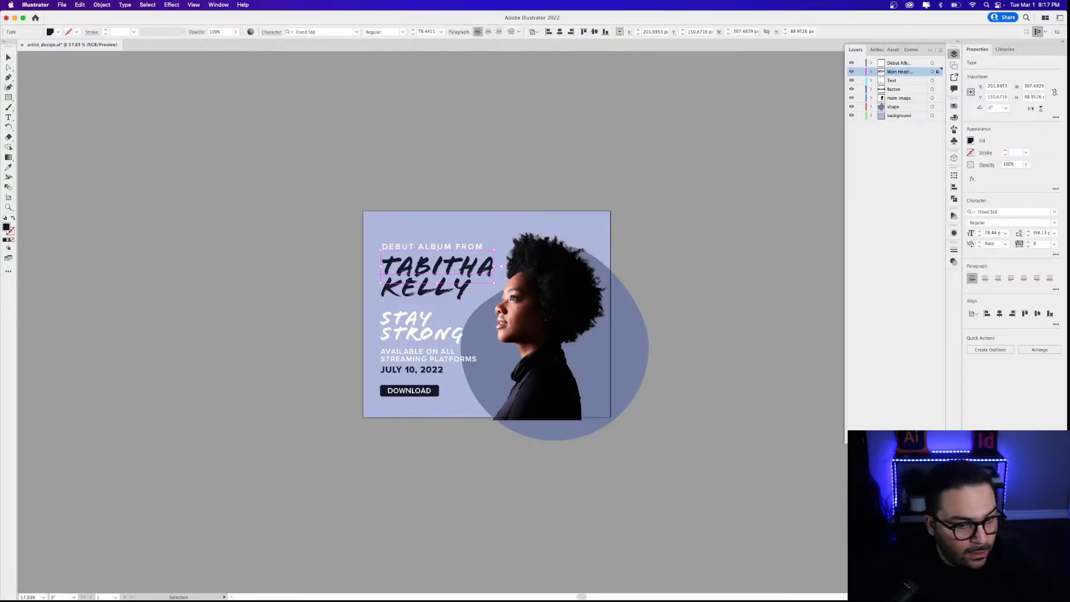
# Review the Debut Album, Main Headline, Text, Button, main image and shape layers.
pyautogui.click(353, 241)
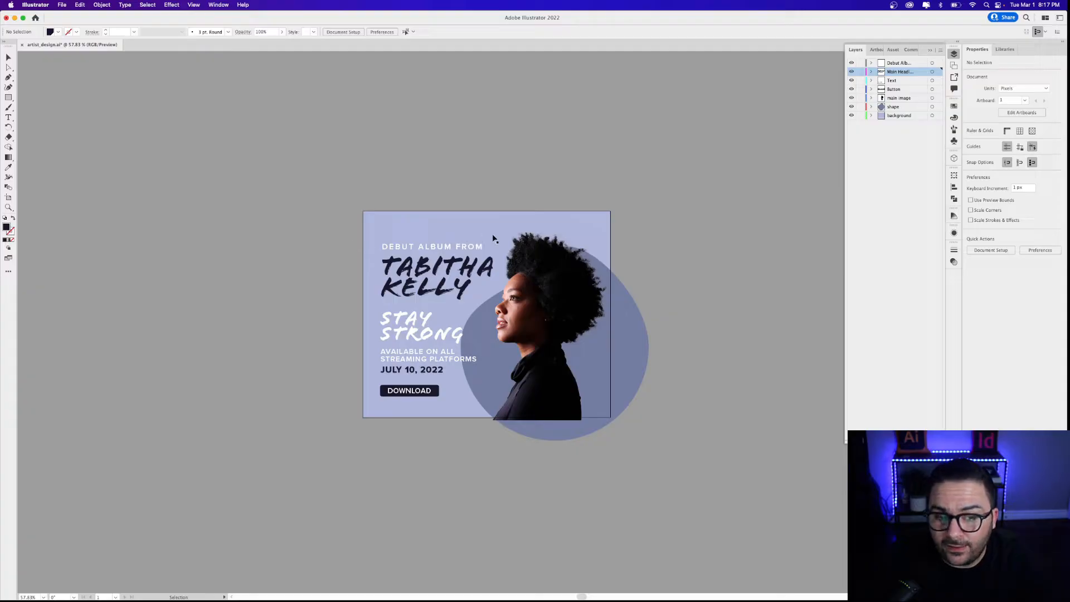
pyautogui.click(889, 64)
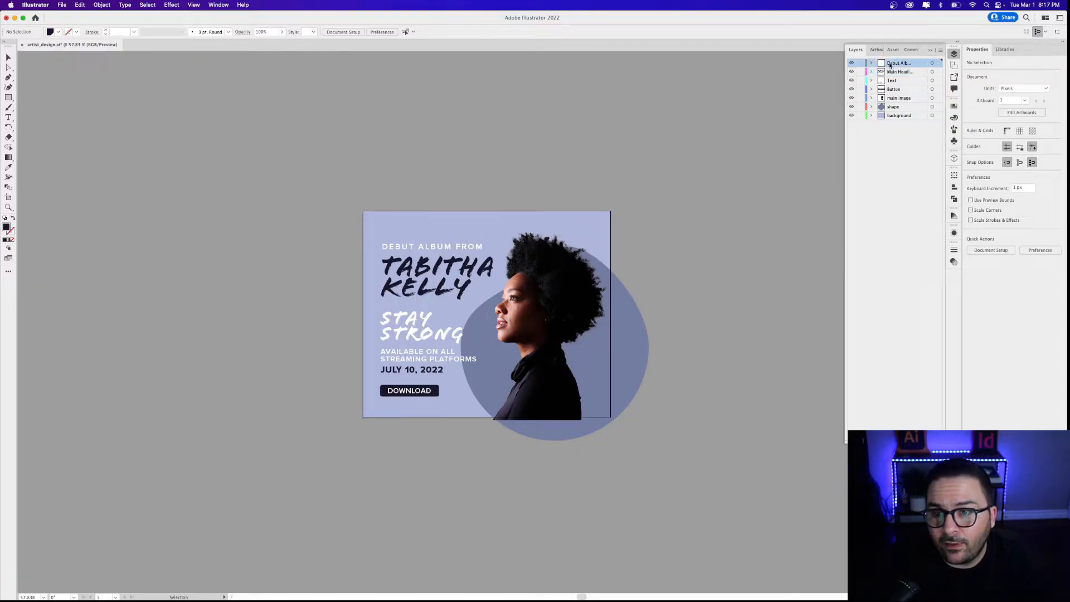
pyautogui.click(891, 73)
pyautogui.click(890, 82)
pyautogui.click(891, 91)
pyautogui.click(891, 100)
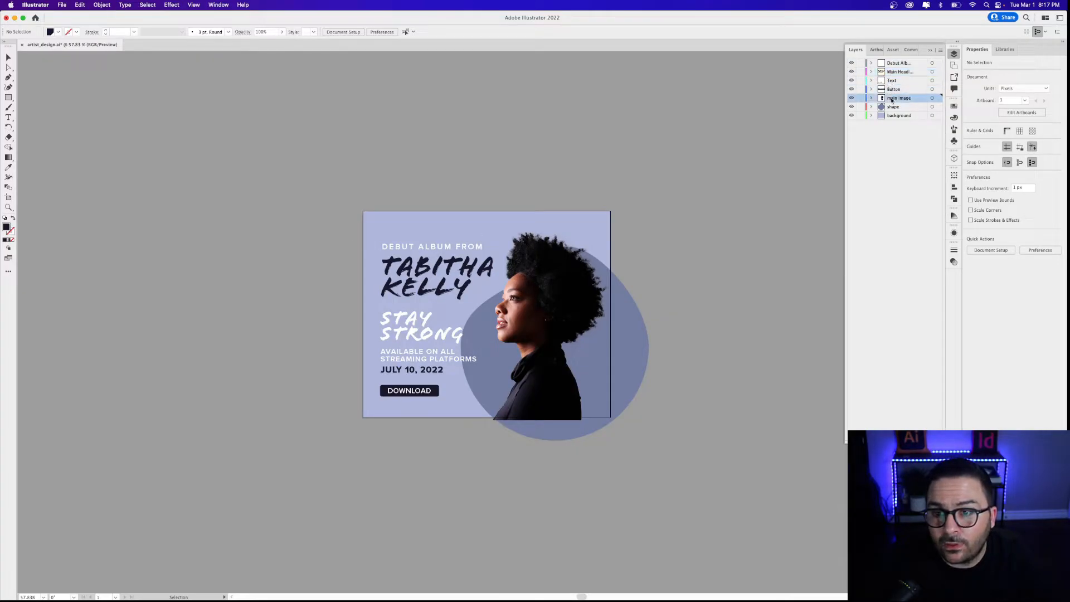
pyautogui.click(890, 108)
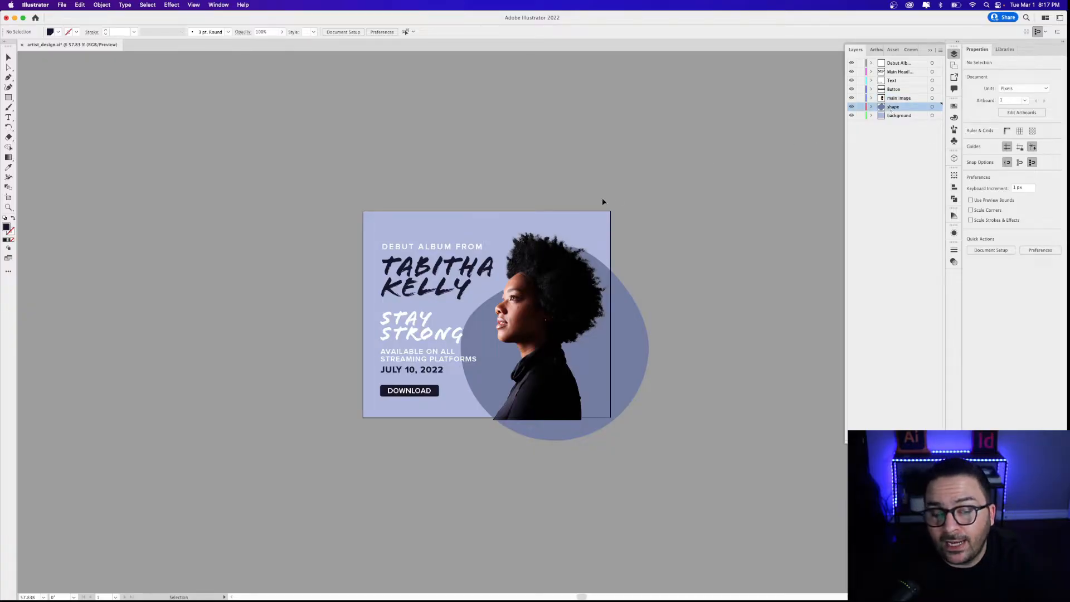
# Inspect the headline, artist photo and background rectangle, then close artist_design.ai without saving.
pyautogui.click(454, 275)
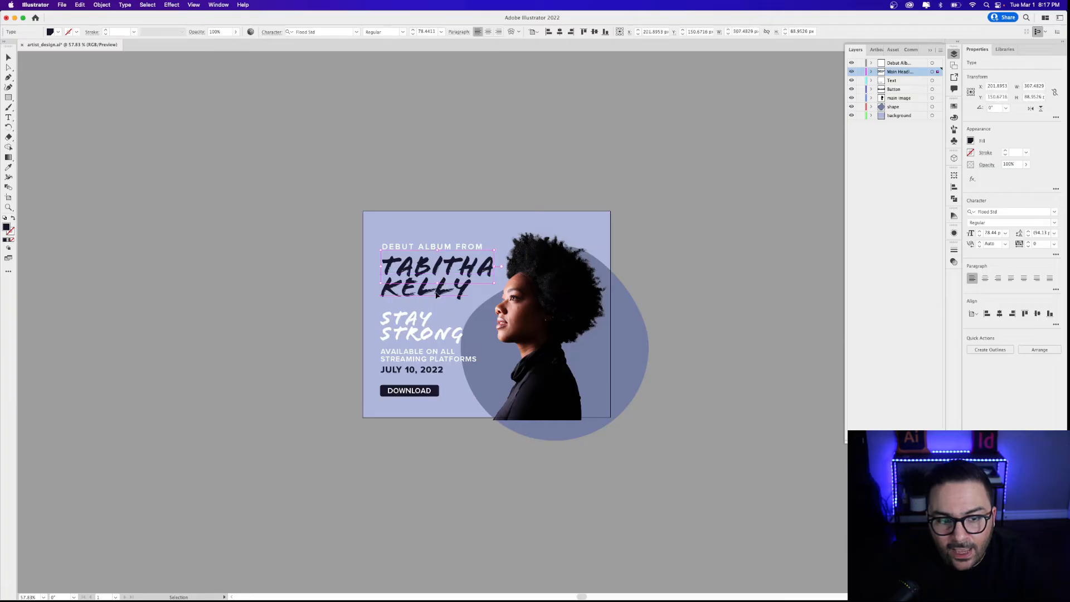
pyautogui.click(524, 312)
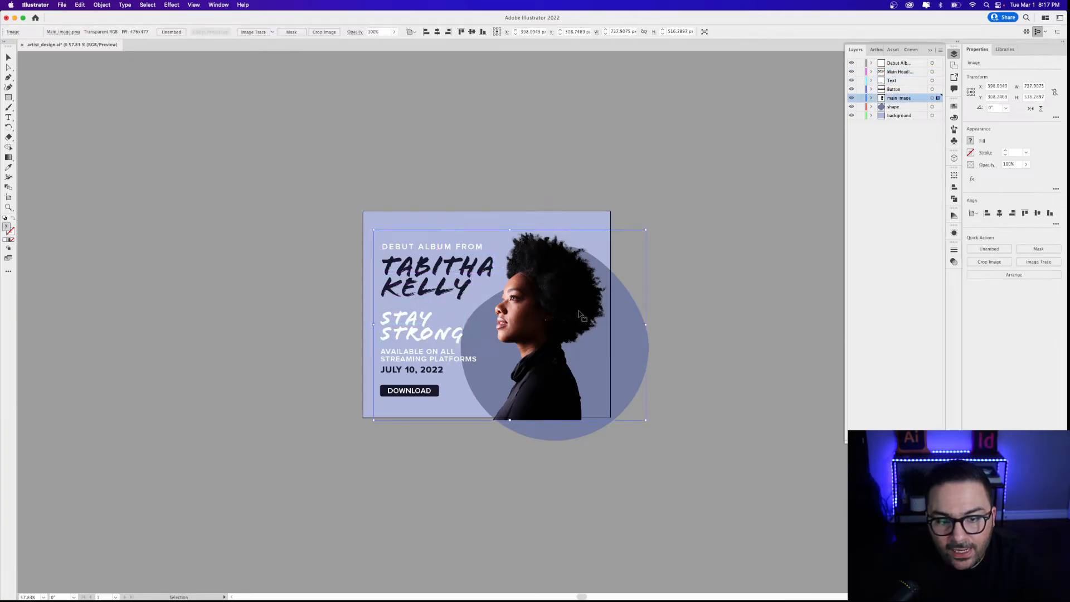
pyautogui.click(419, 222)
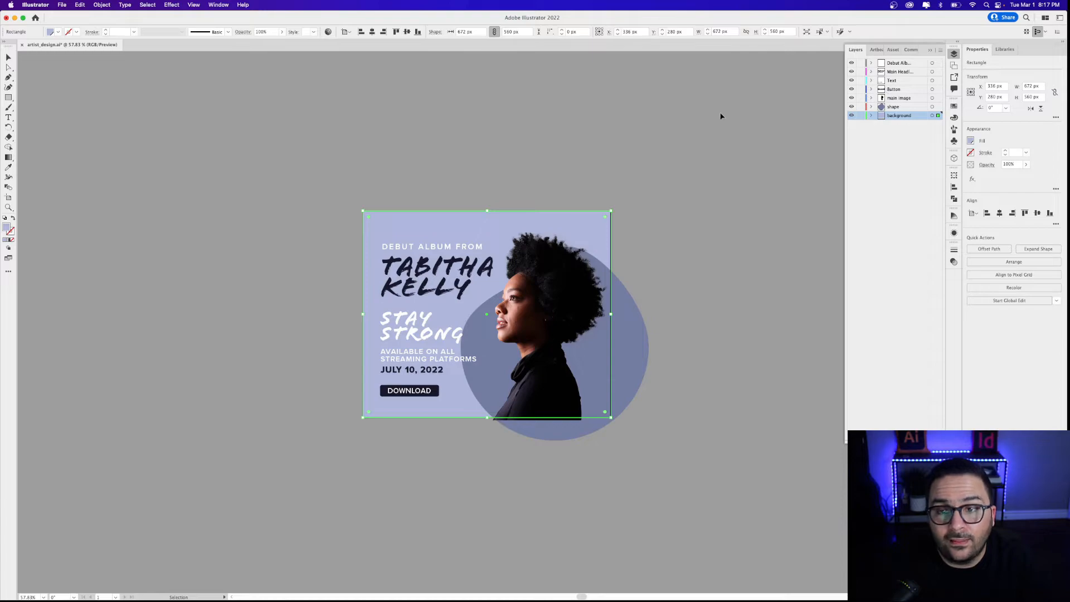
pyautogui.click(701, 113)
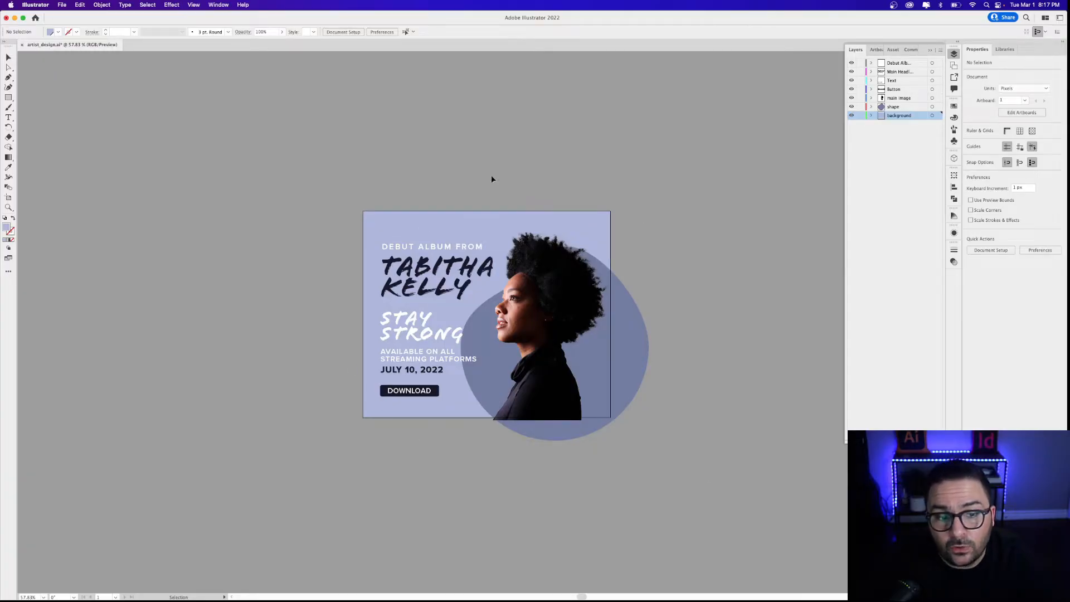
pyautogui.click(23, 46)
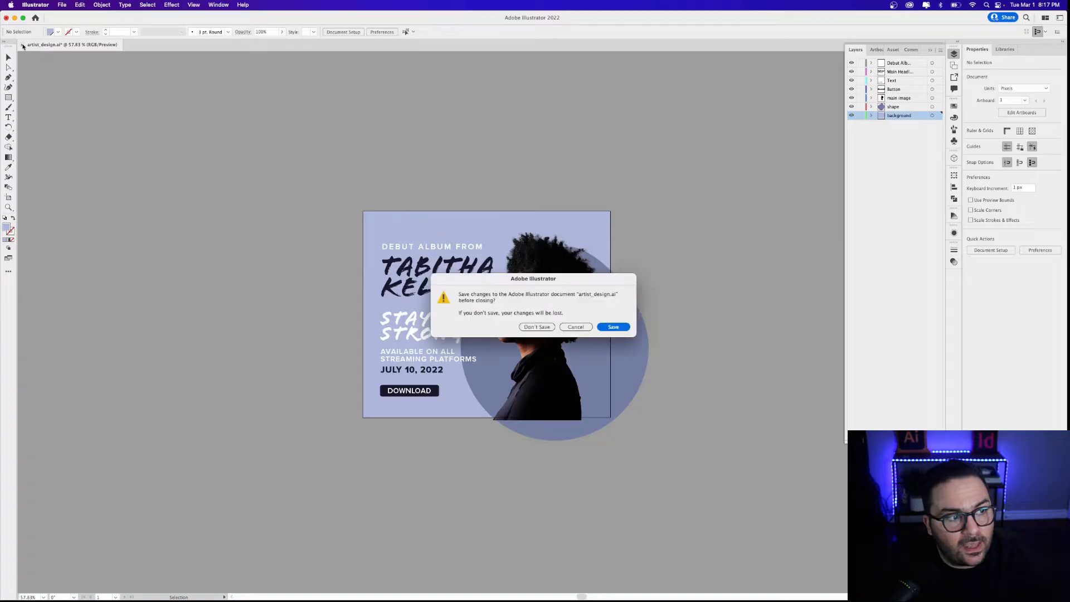
pyautogui.click(537, 327)
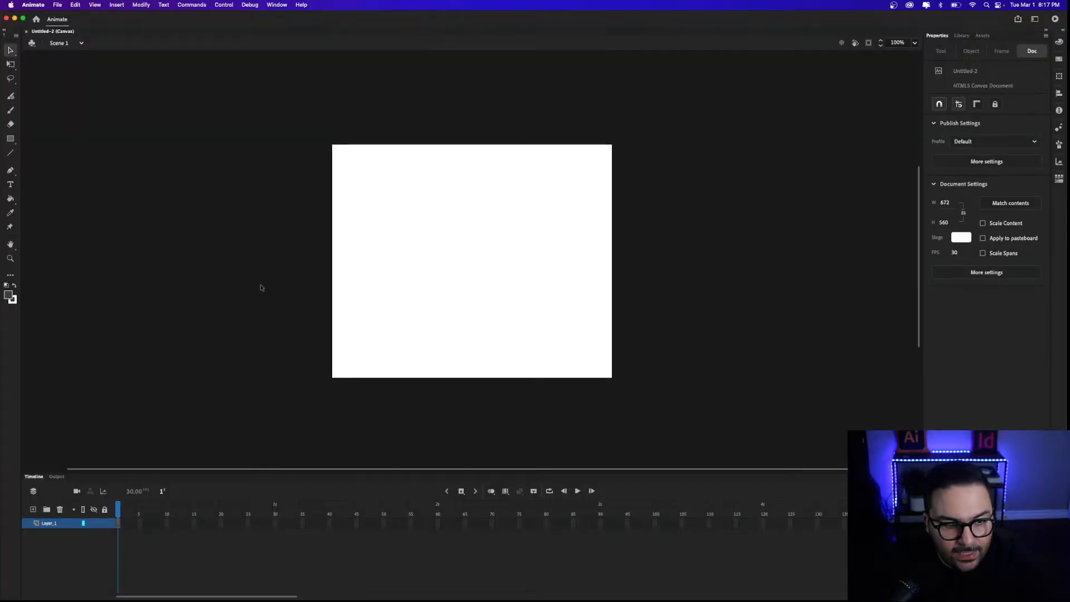
# Import artist_design.ai to the stage with all its Illustrator layers selected.
pyautogui.click(57, 4)
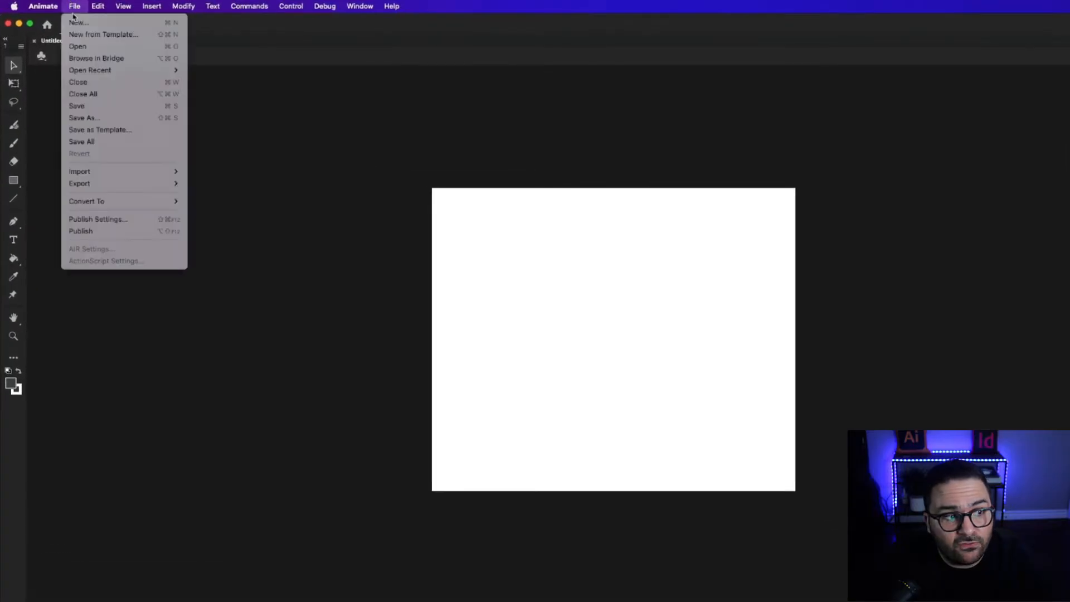
pyautogui.moveTo(106, 173)
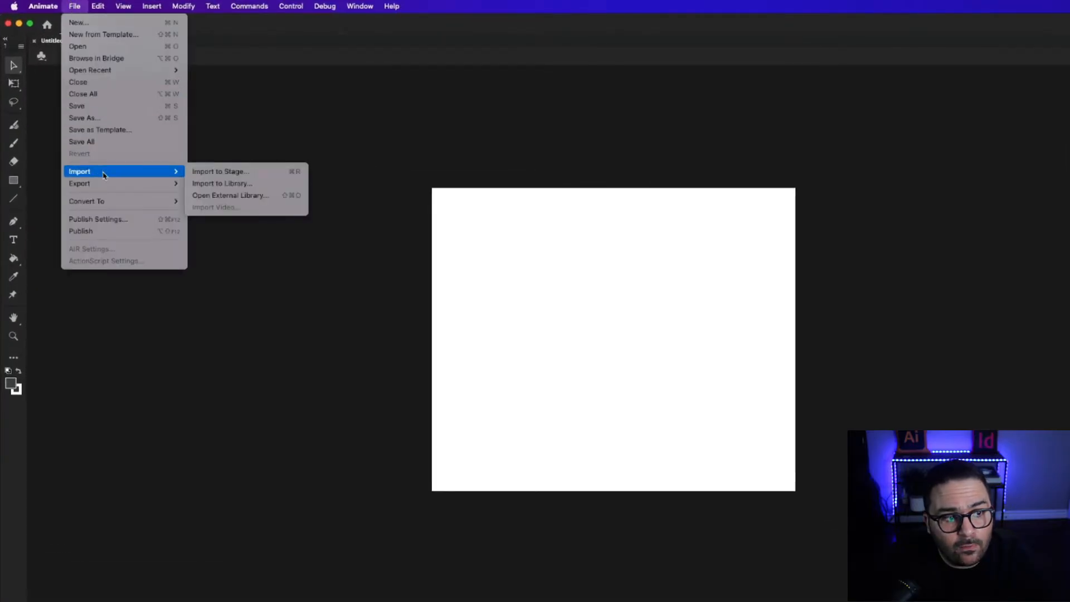
pyautogui.click(268, 172)
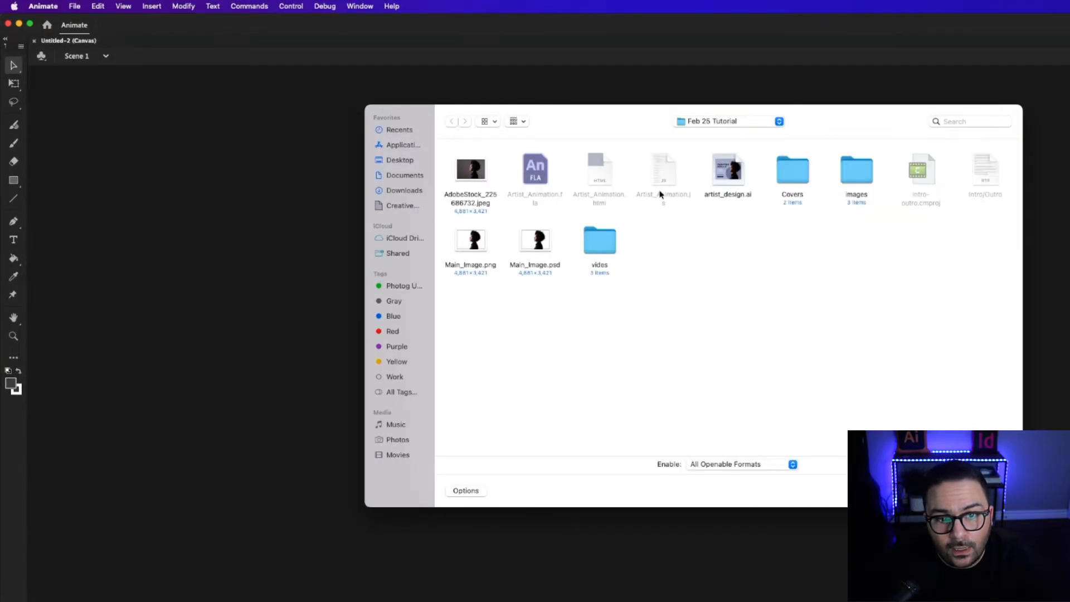
pyautogui.click(734, 181)
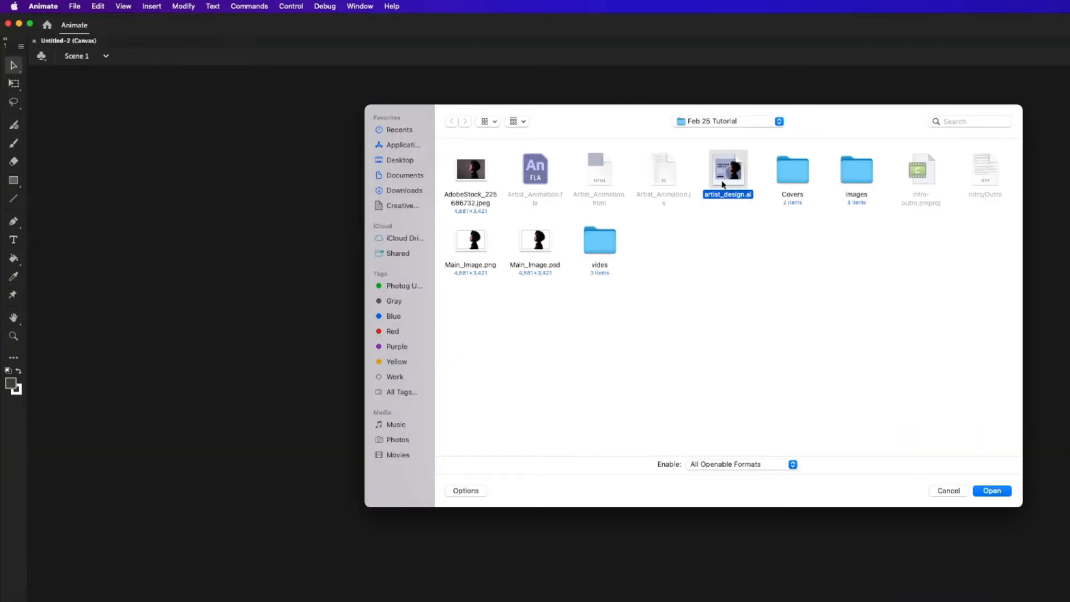
pyautogui.click(987, 492)
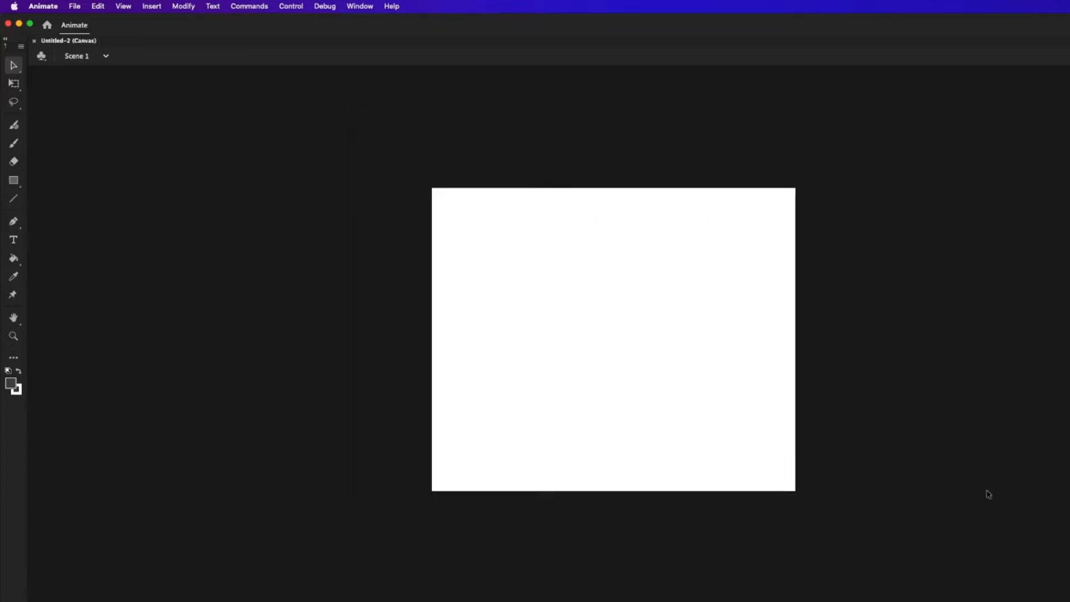
pyautogui.moveTo(407, 33); pyautogui.dragTo(550, 161)
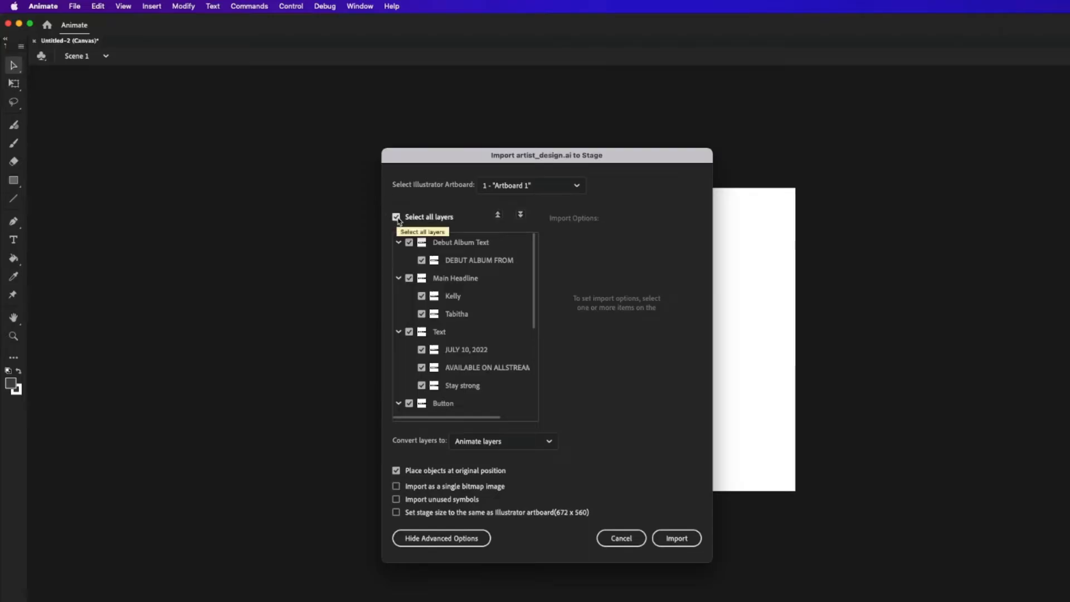
pyautogui.click(396, 217)
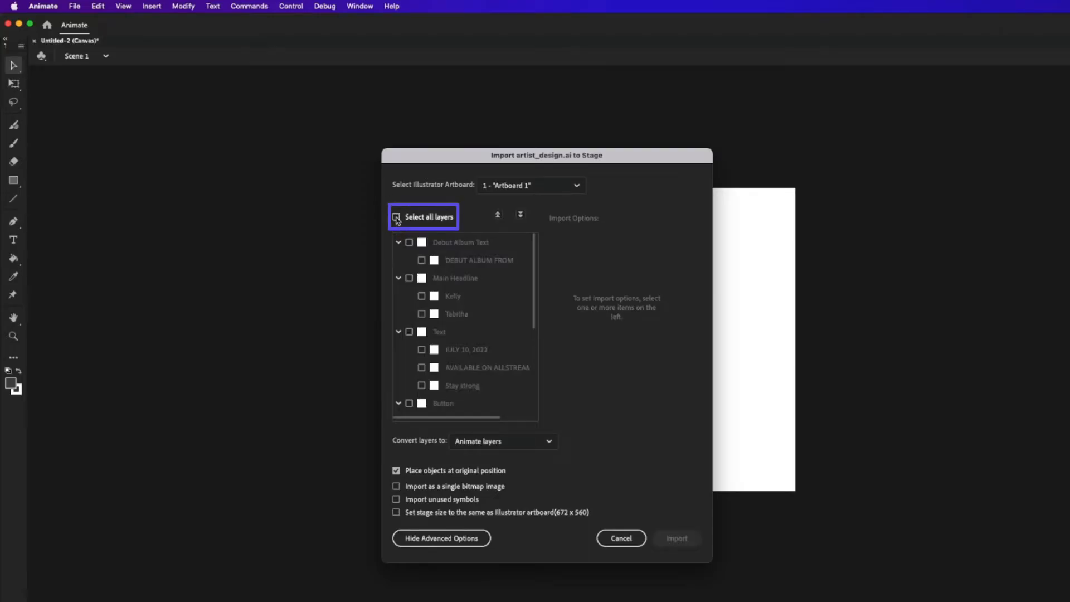
pyautogui.click(397, 218)
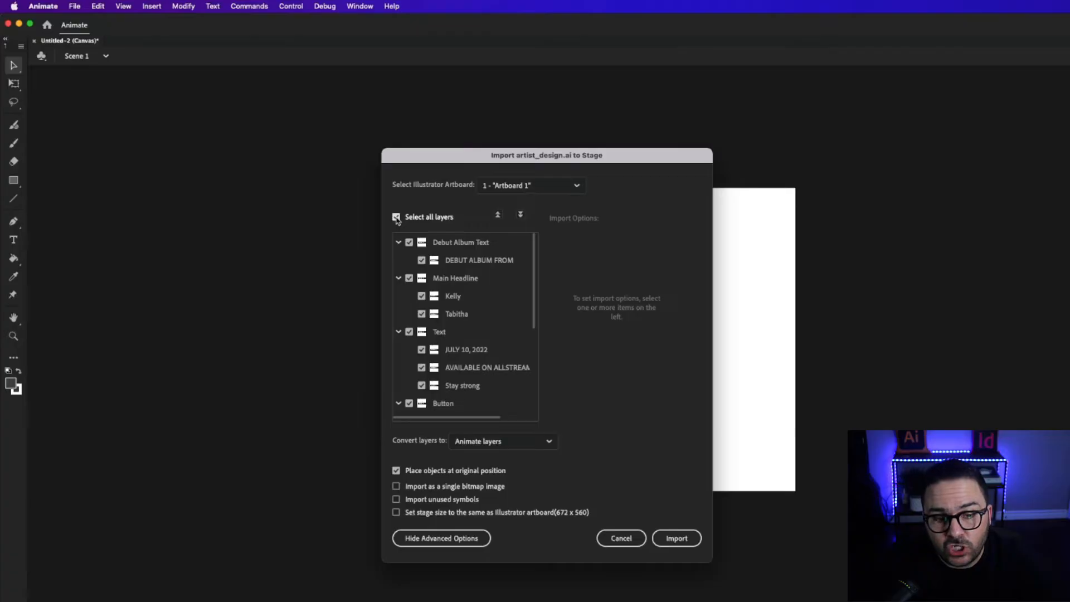
pyautogui.click(680, 539)
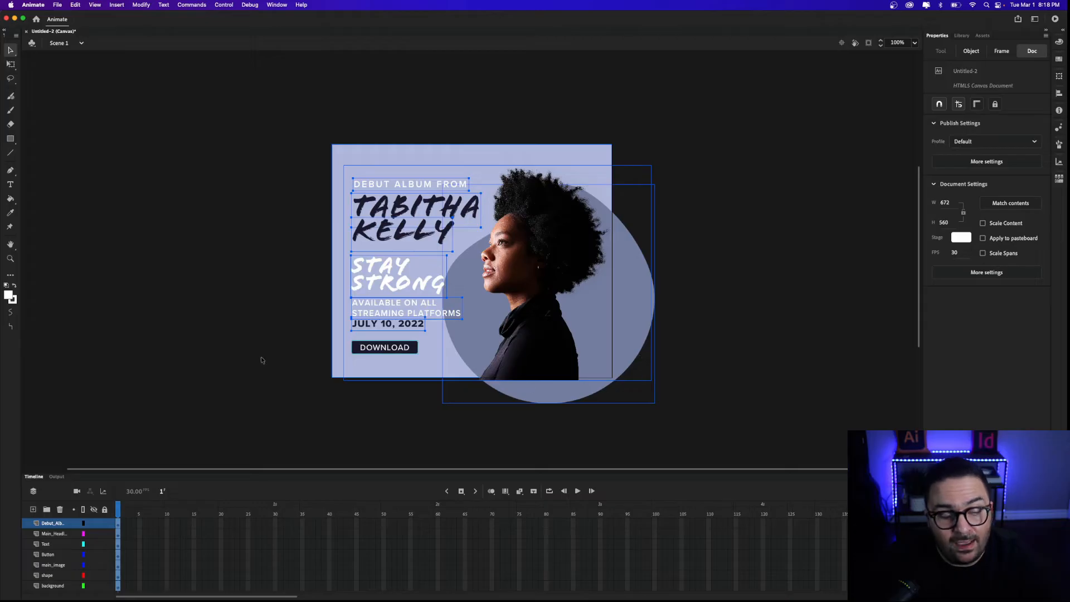
# Deselect the artwork and turn on clipping of content outside the stage.
pyautogui.click(293, 253)
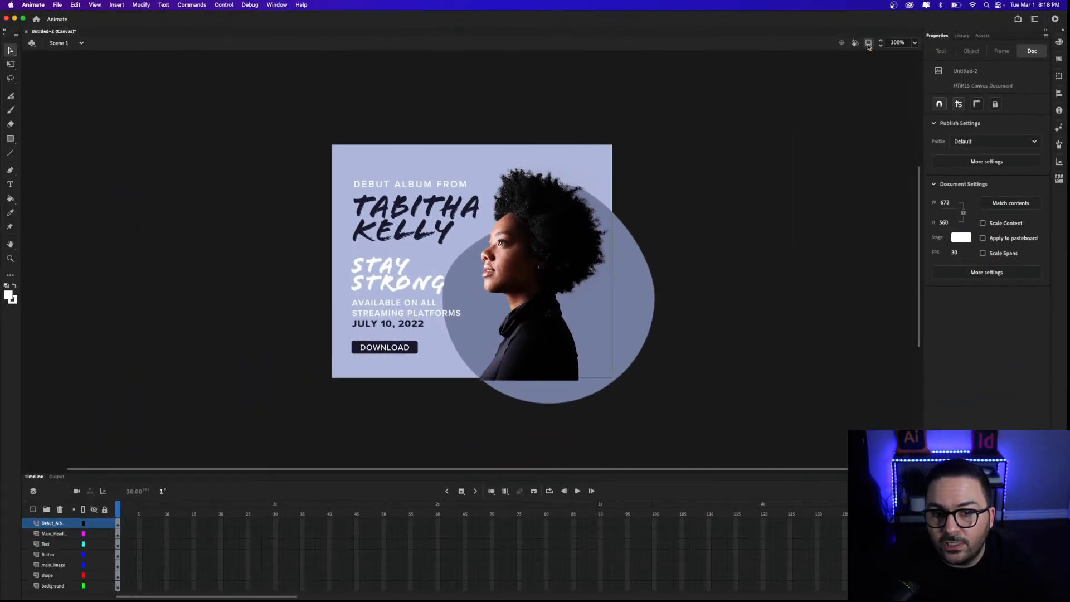
pyautogui.click(677, 85)
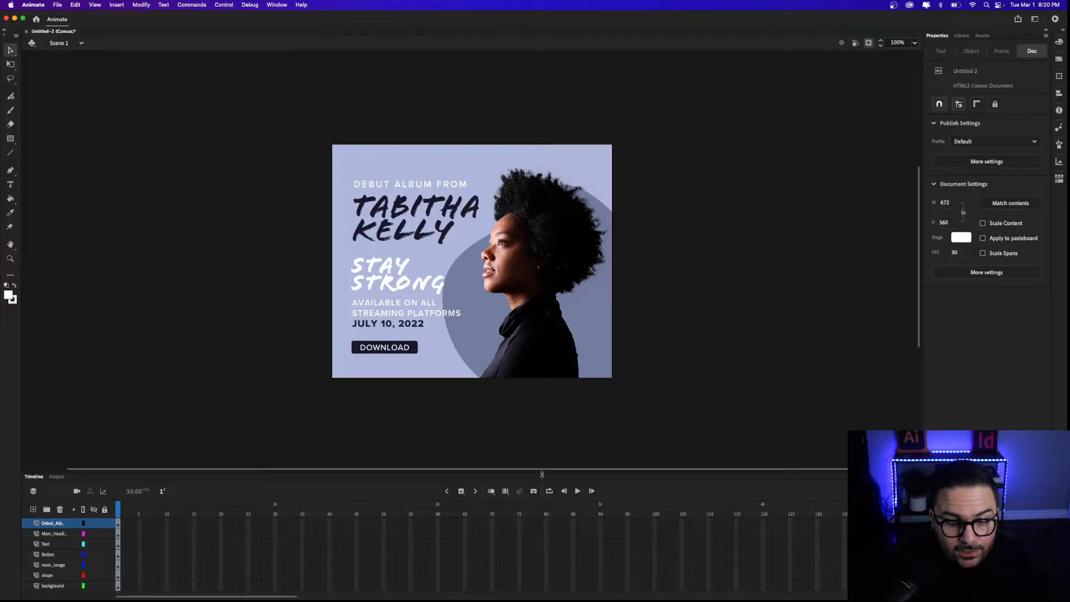
# Enlarge the timeline and insert frames through frame 240 across all eight layers.
pyautogui.moveTo(542, 474); pyautogui.dragTo(507, 404)
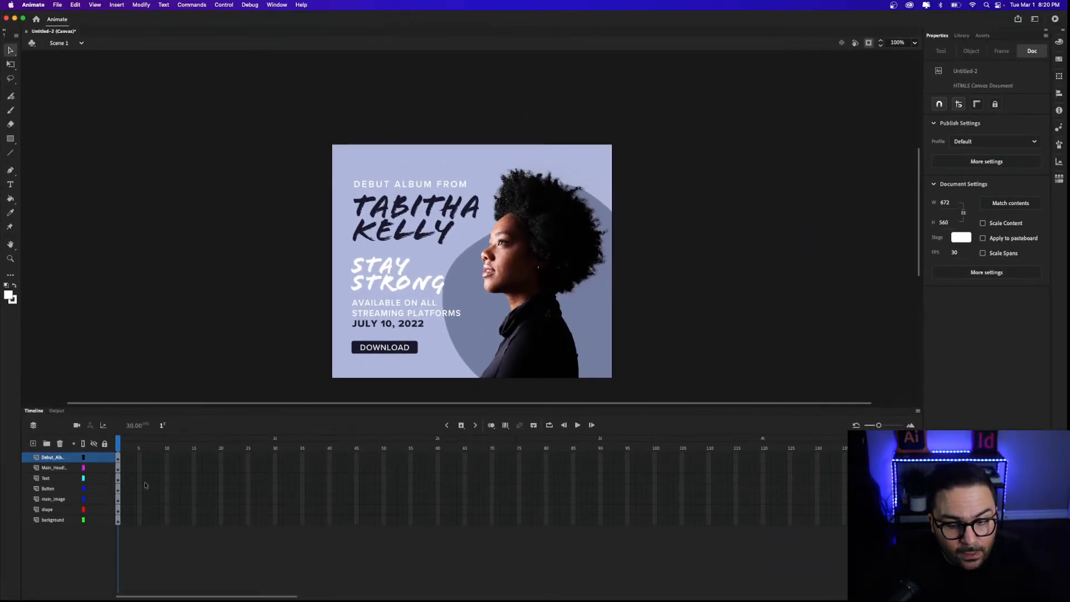
pyautogui.moveTo(158, 597); pyautogui.dragTo(354, 598)
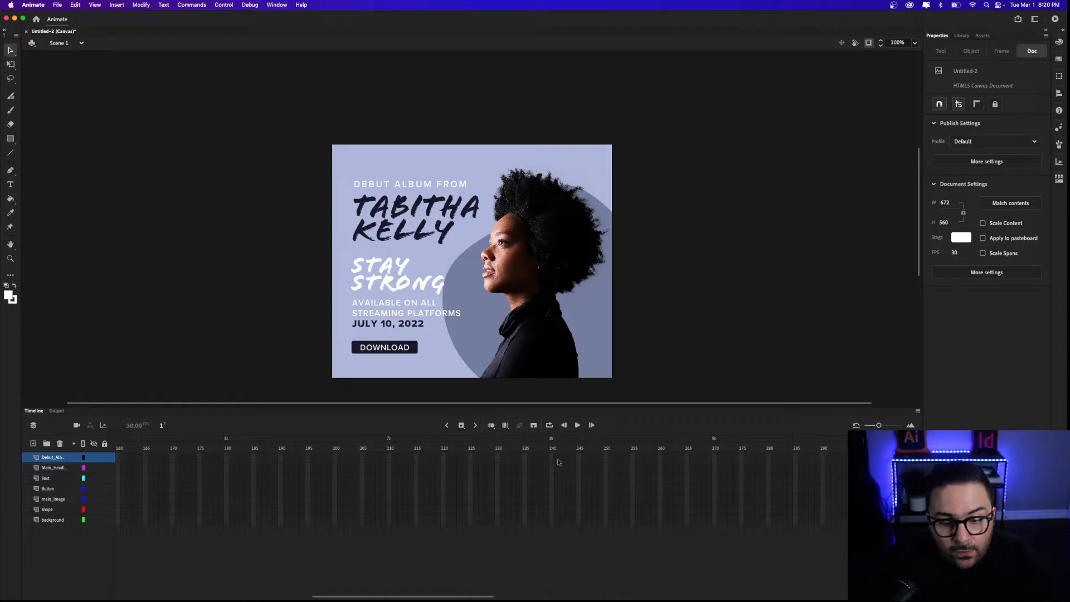
pyautogui.moveTo(465, 596)
pyautogui.mouseDown()
pyautogui.moveTo(445, 589)
pyautogui.moveTo(455, 586)
pyautogui.mouseUp()
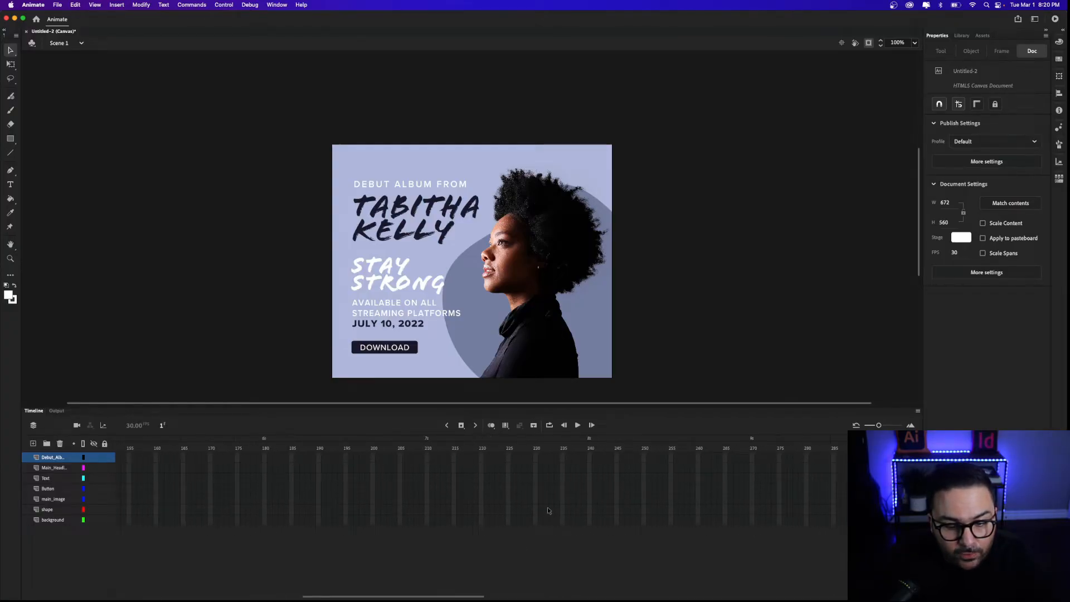
pyautogui.click(590, 458)
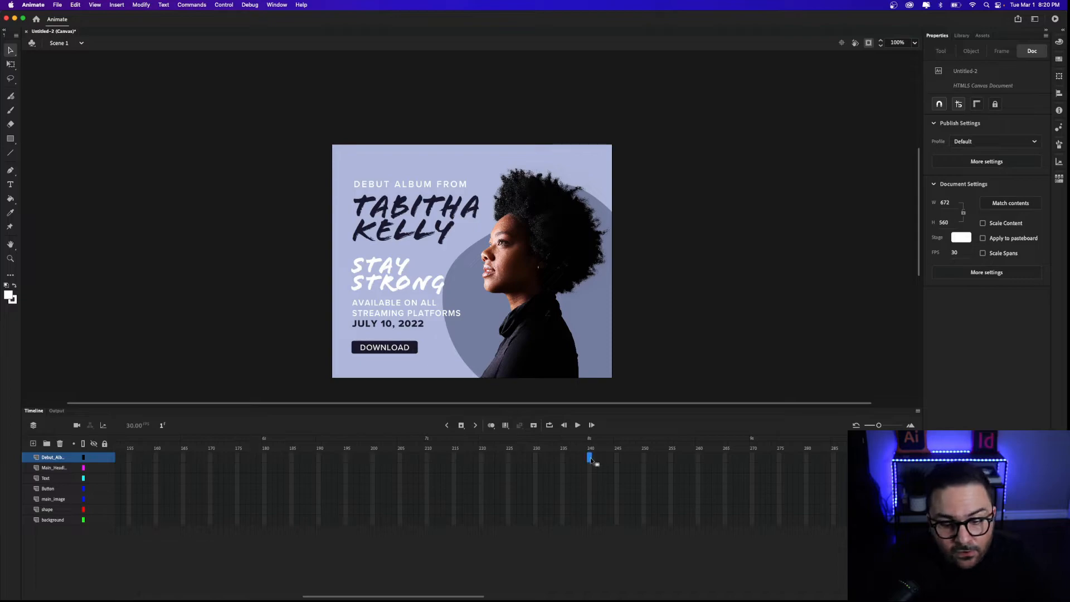
pyautogui.keyDown('shift'); pyautogui.click(589, 522); pyautogui.keyUp('shift')
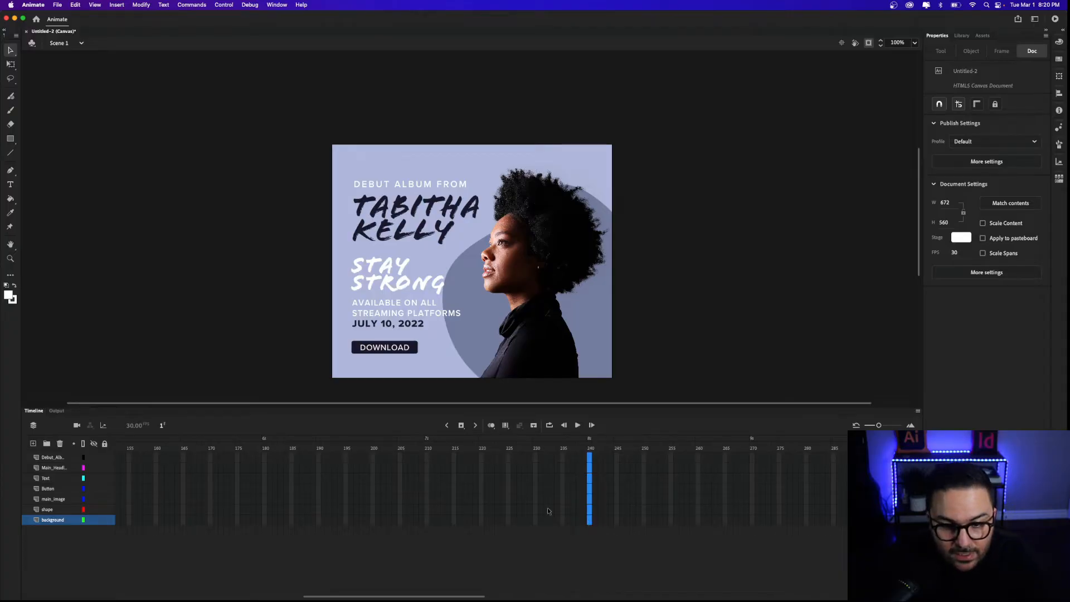
pyautogui.press('F5')
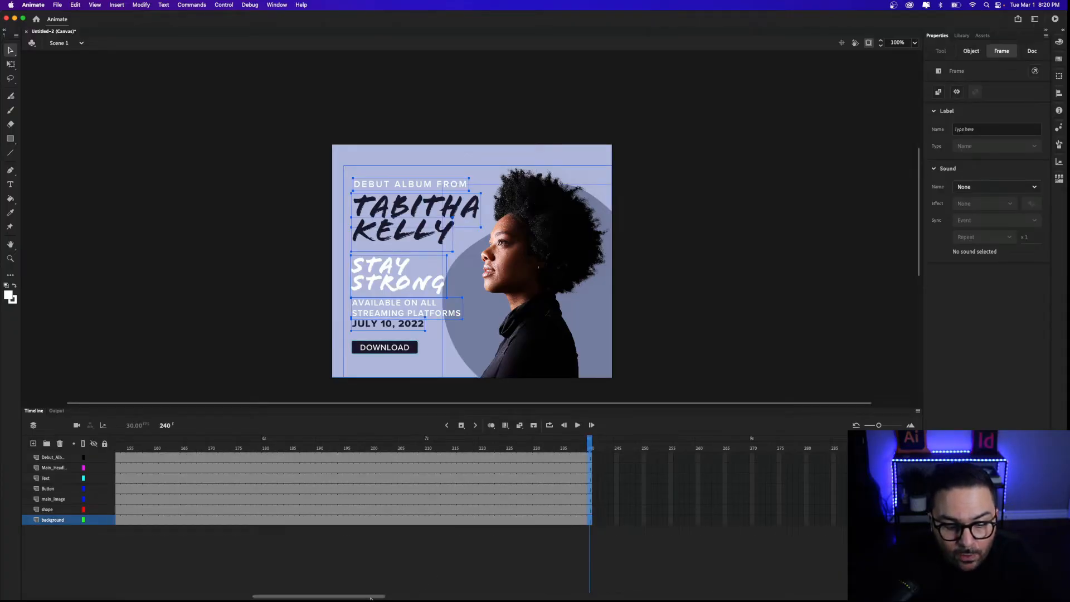
pyautogui.moveTo(370, 596); pyautogui.dragTo(185, 582)
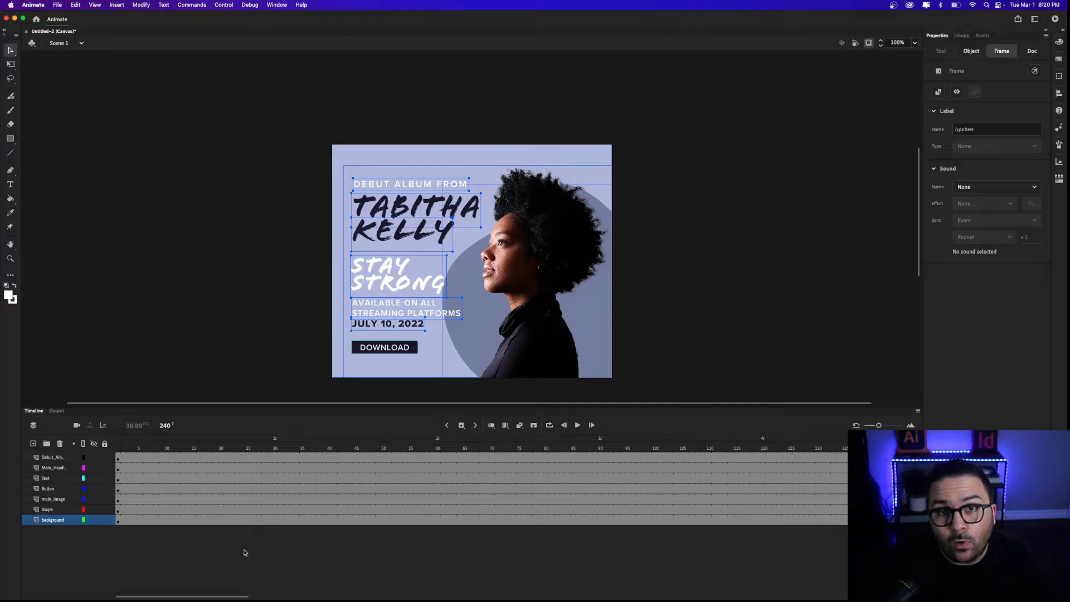
pyautogui.click(290, 293)
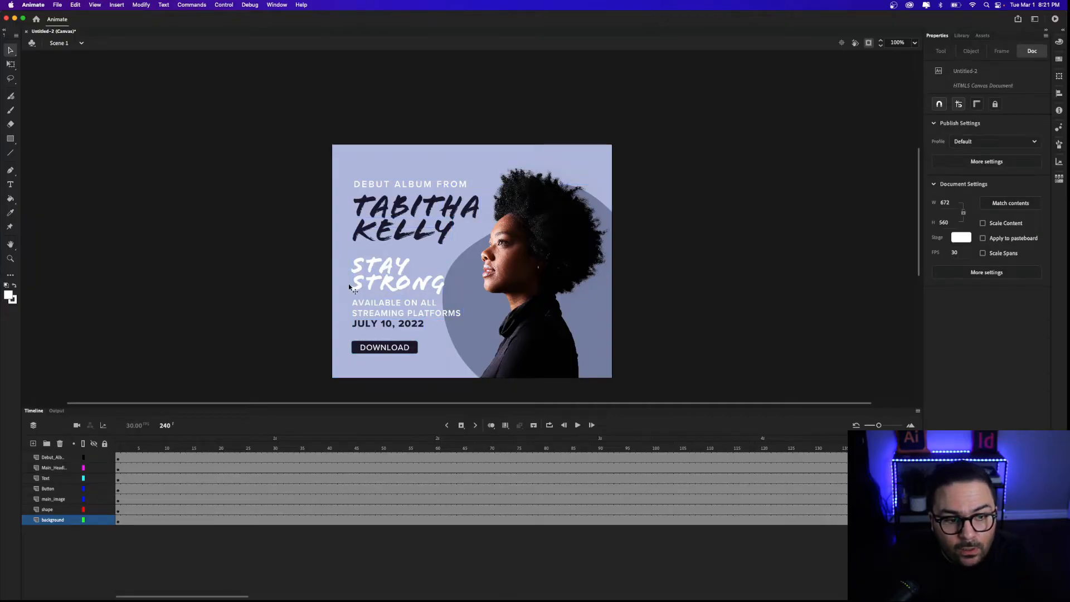
pyautogui.click(433, 218)
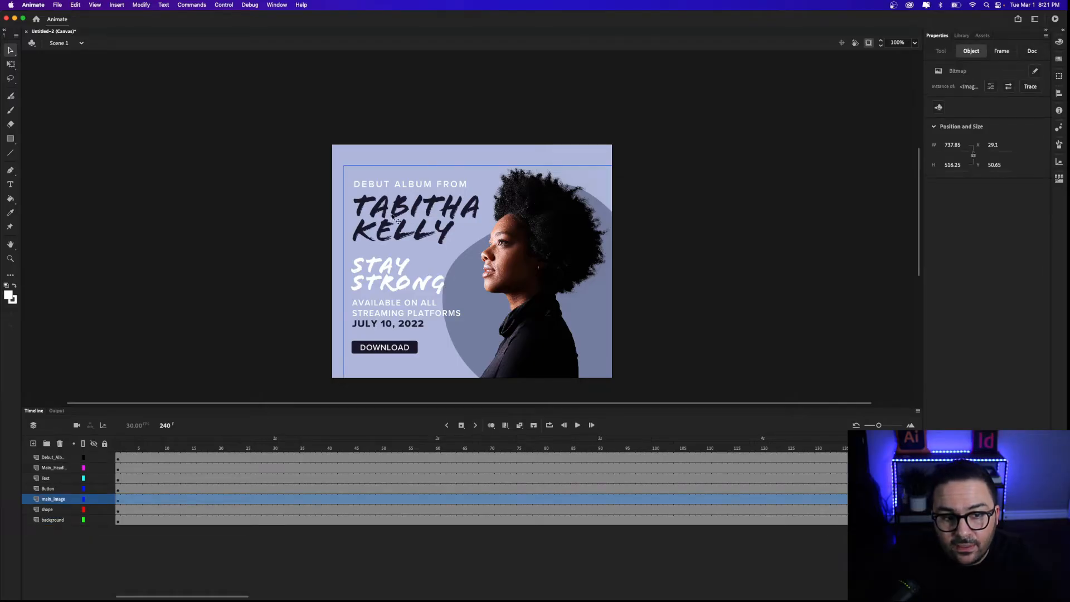
pyautogui.click(104, 499)
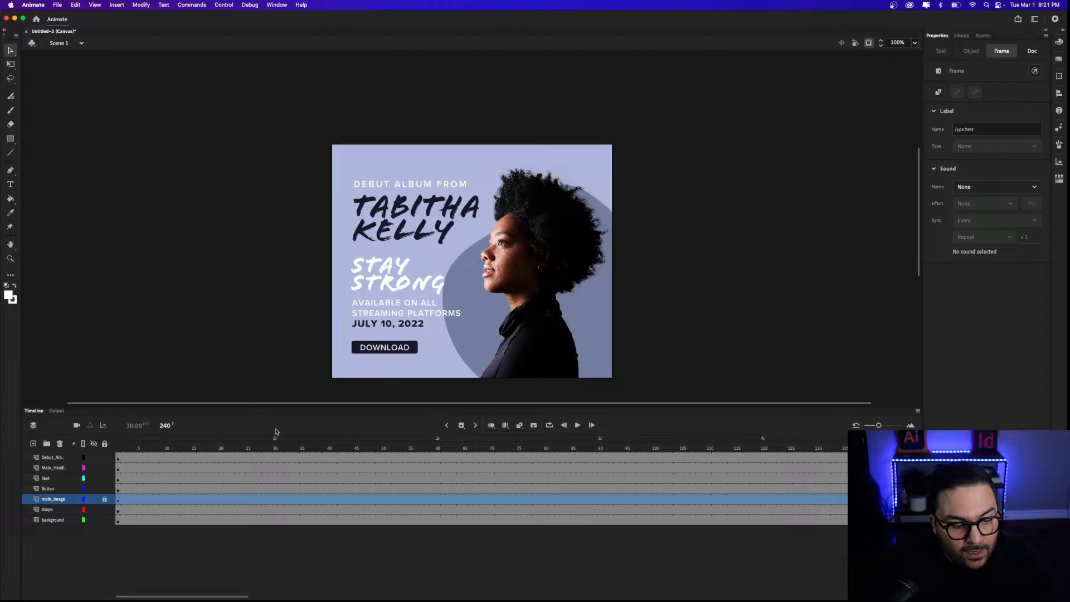
pyautogui.click(59, 471)
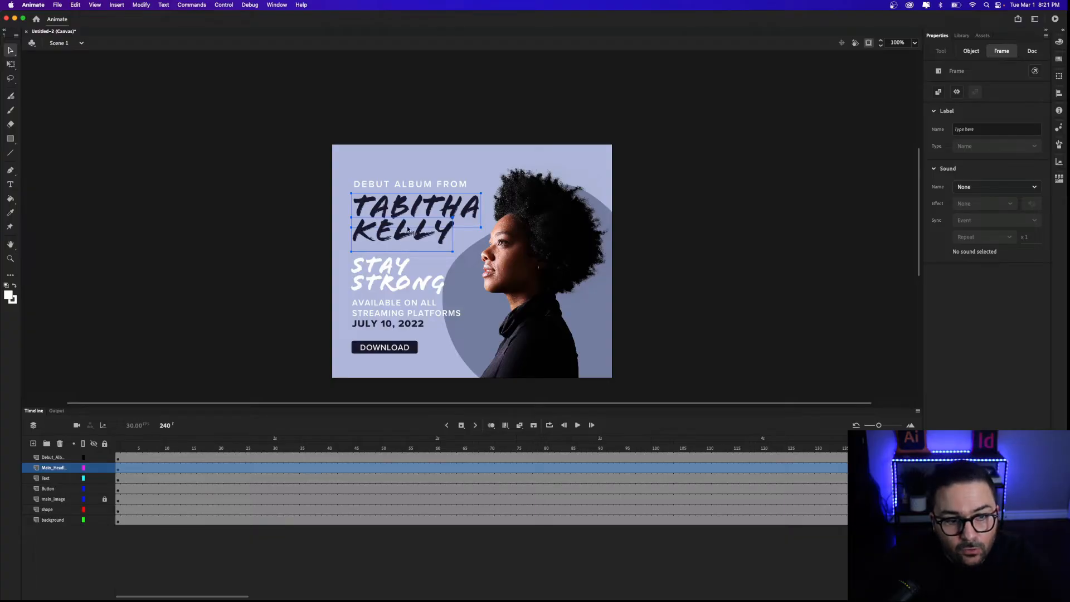
pyautogui.rightClick(401, 204)
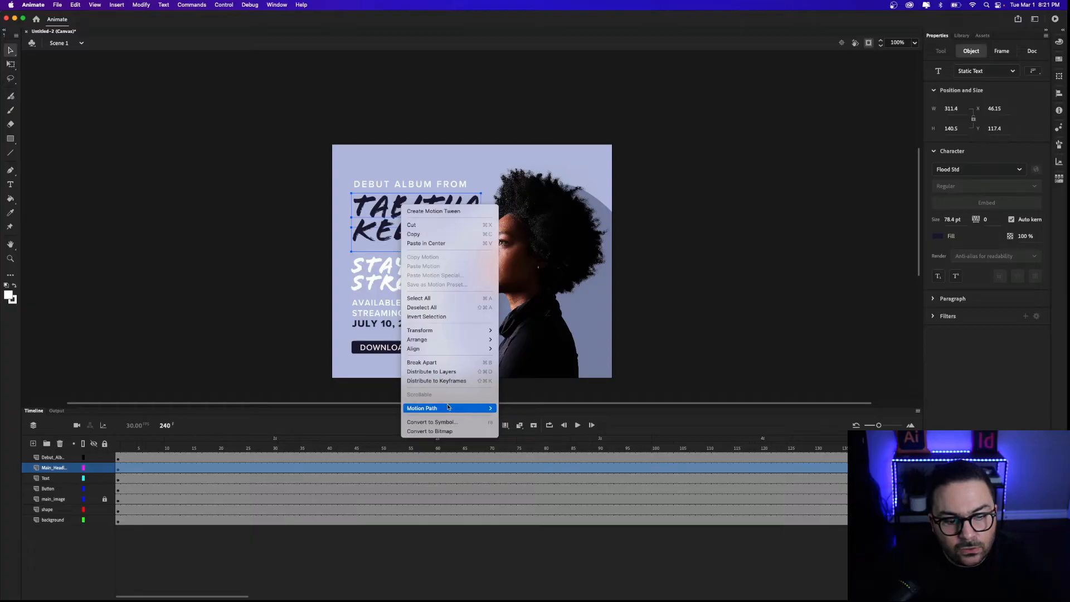
pyautogui.click(472, 426)
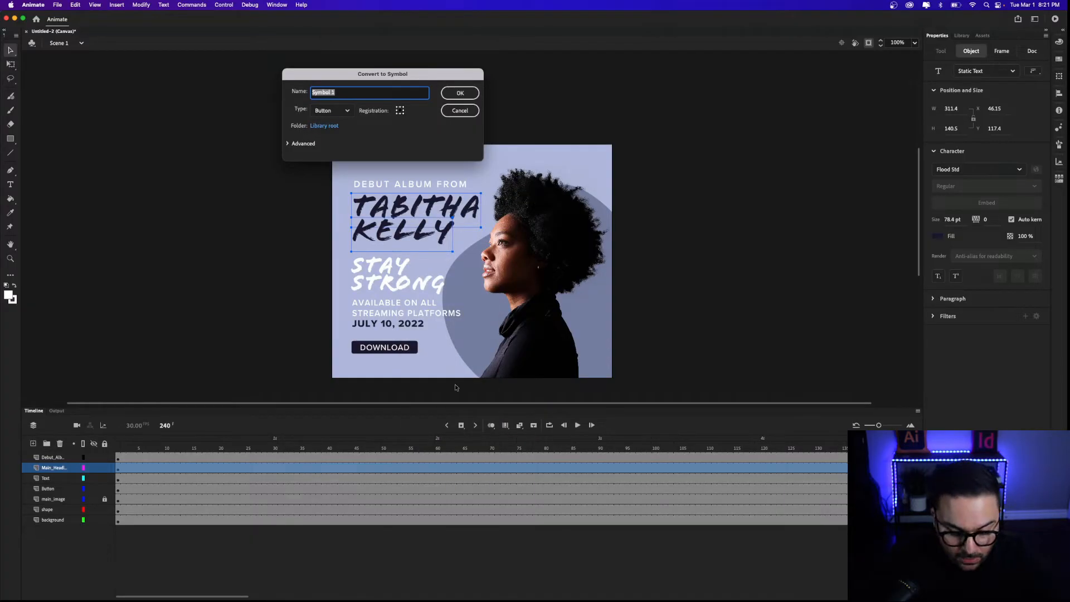
pyautogui.write('Main Headline')
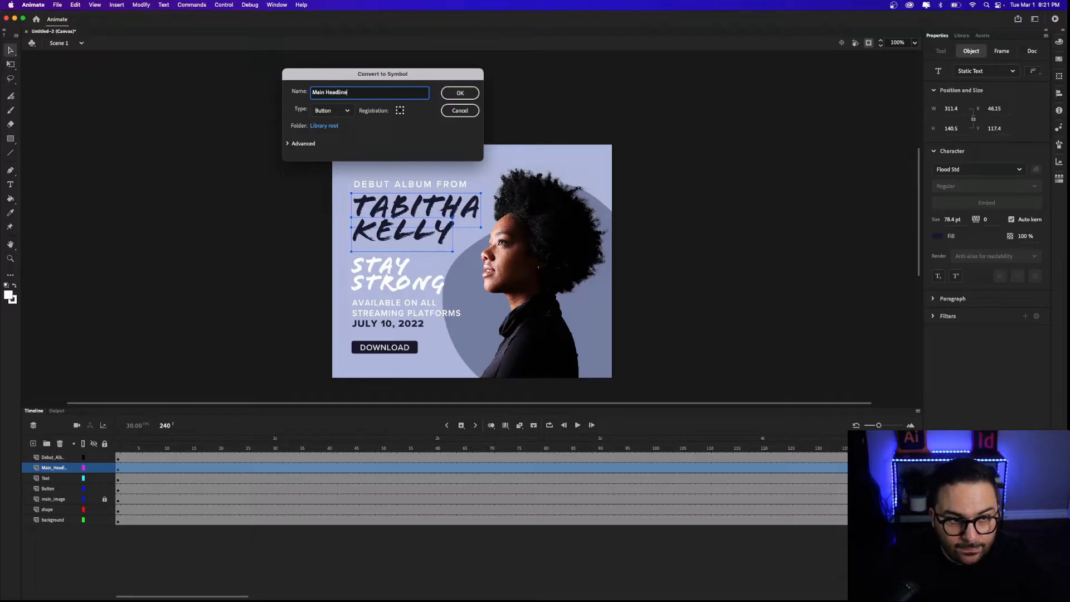
pyautogui.click(342, 110)
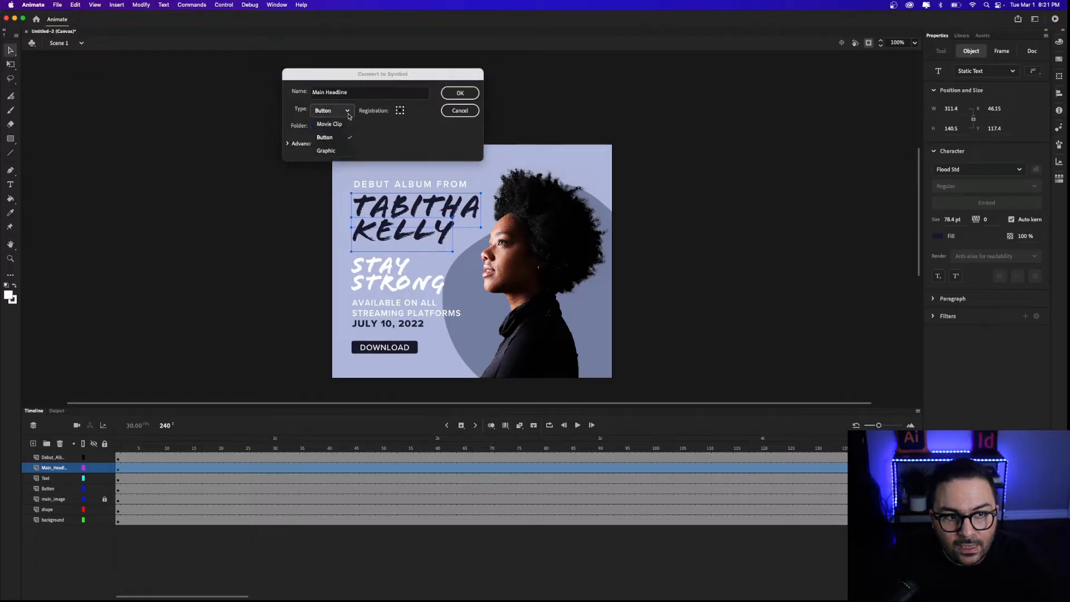
pyautogui.click(333, 127)
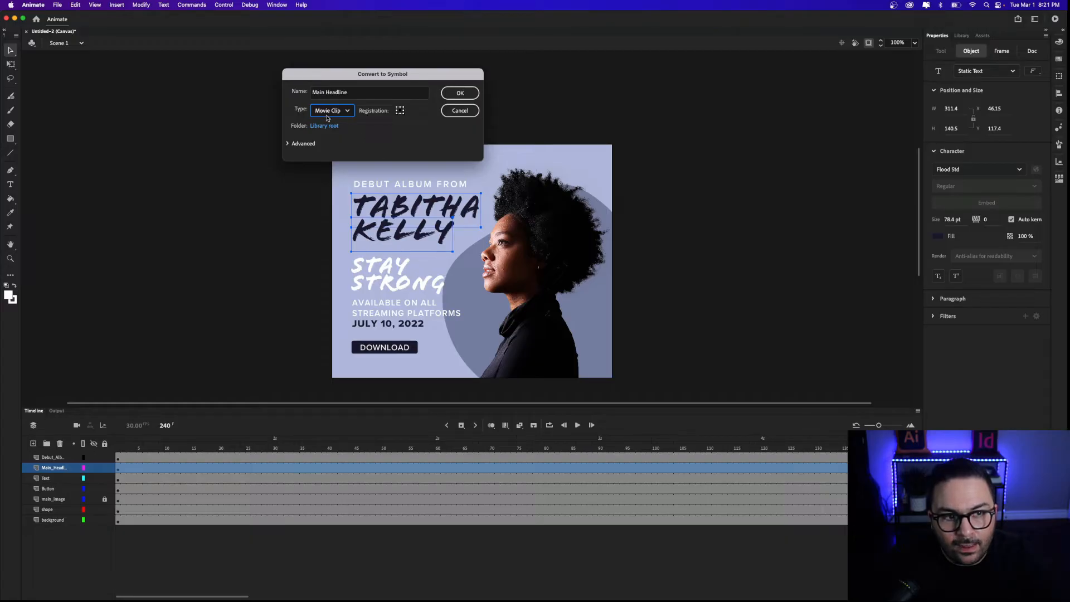
pyautogui.click(461, 95)
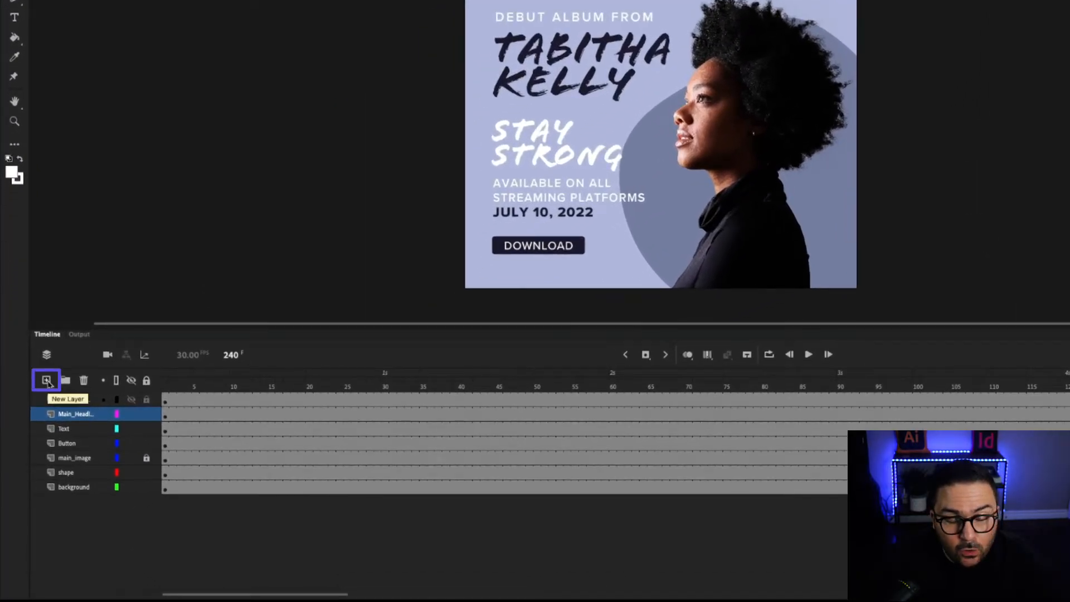
# Insert a new layer above the headline and rename it 'Mask'.
pyautogui.click(46, 380)
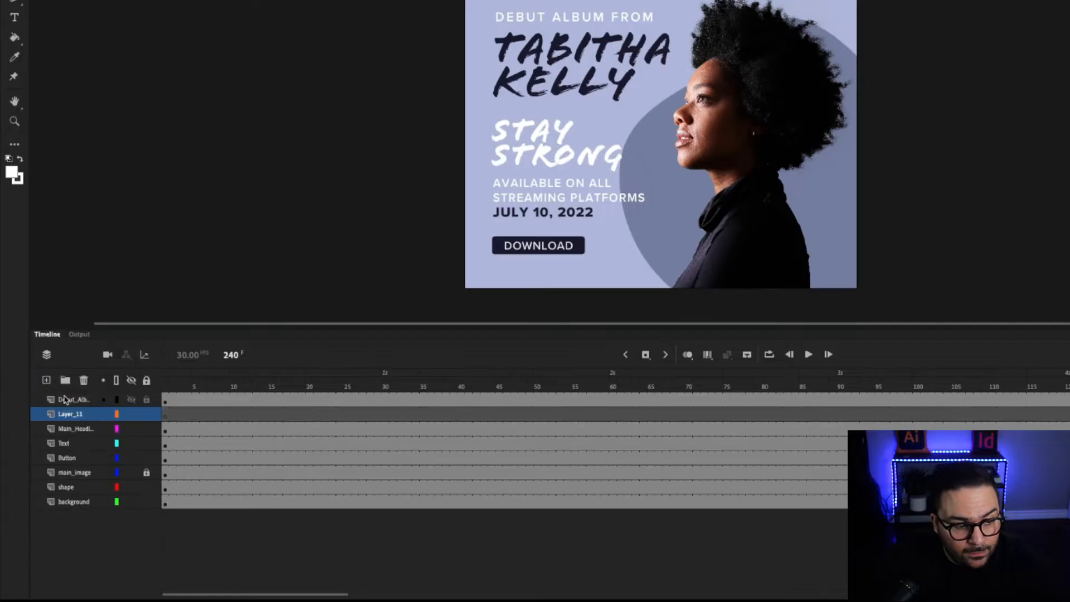
pyautogui.doubleClick(75, 416)
pyautogui.write('Mask')
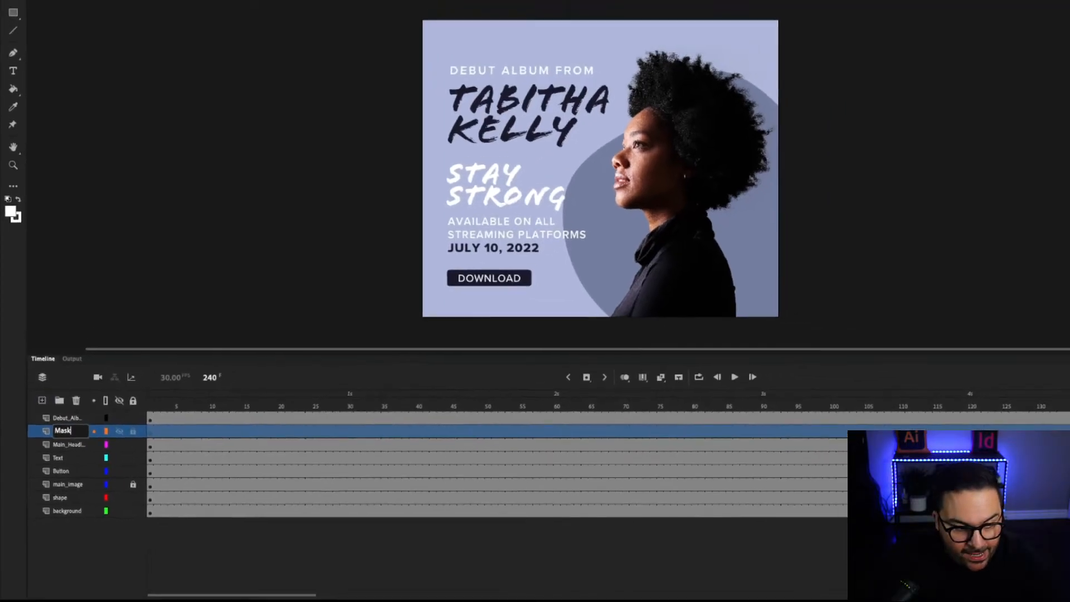
pyautogui.press('Return')
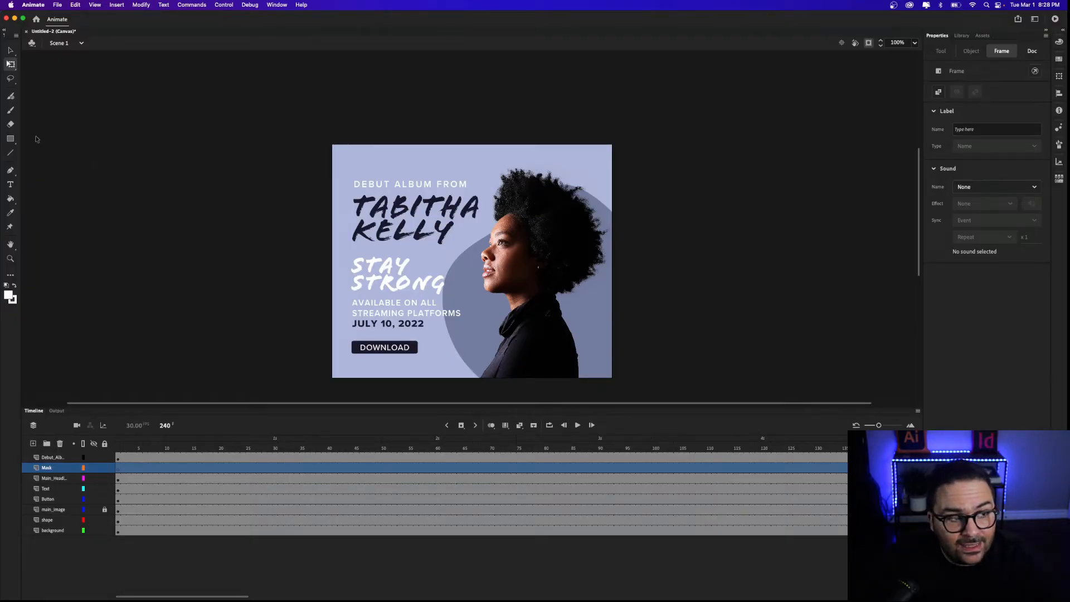
pyautogui.click(10, 139)
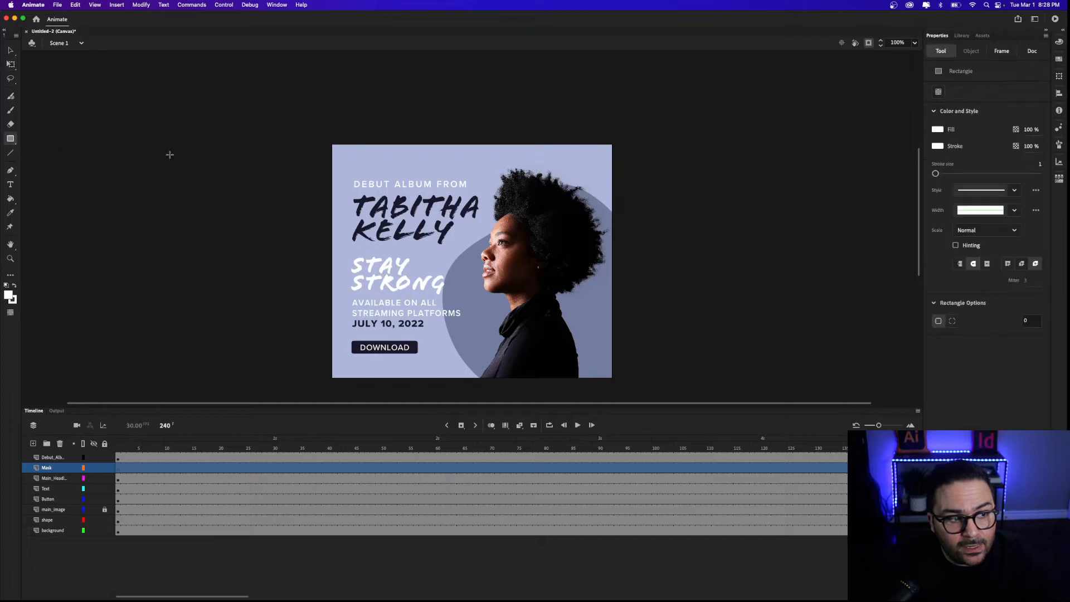
pyautogui.moveTo(347, 191); pyautogui.dragTo(484, 245)
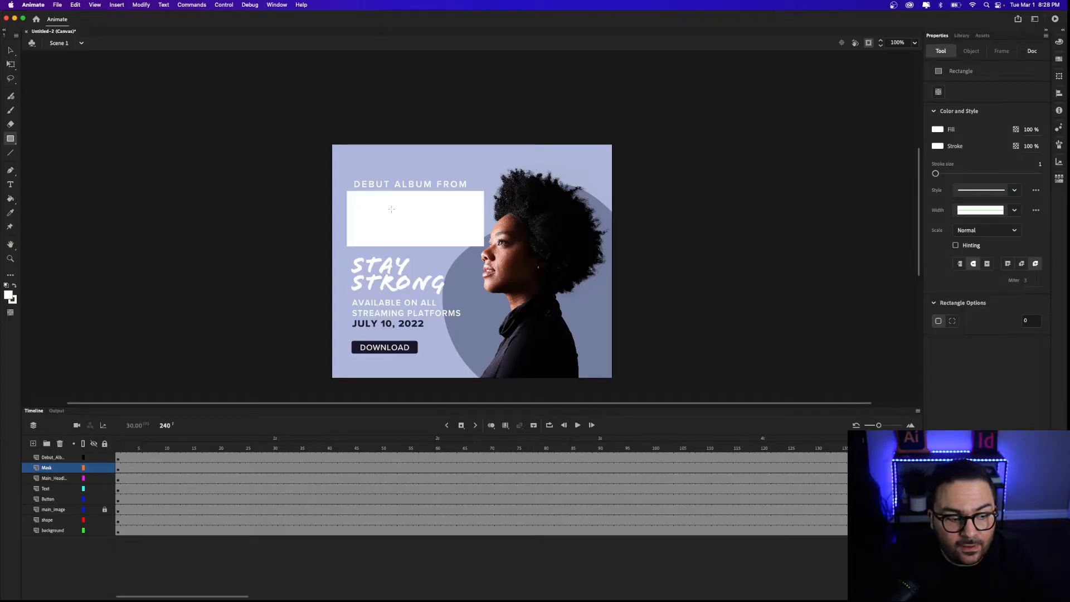
pyautogui.click(10, 50)
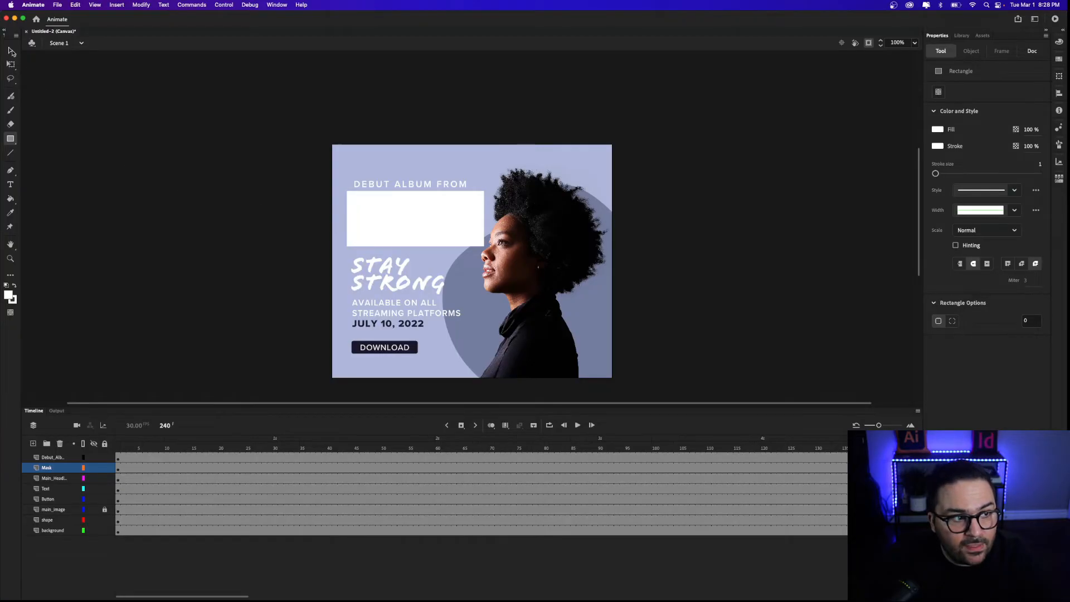
# Turn the Mask layer into a mask and keep it locked to preview the masking.
pyautogui.rightClick(44, 471)
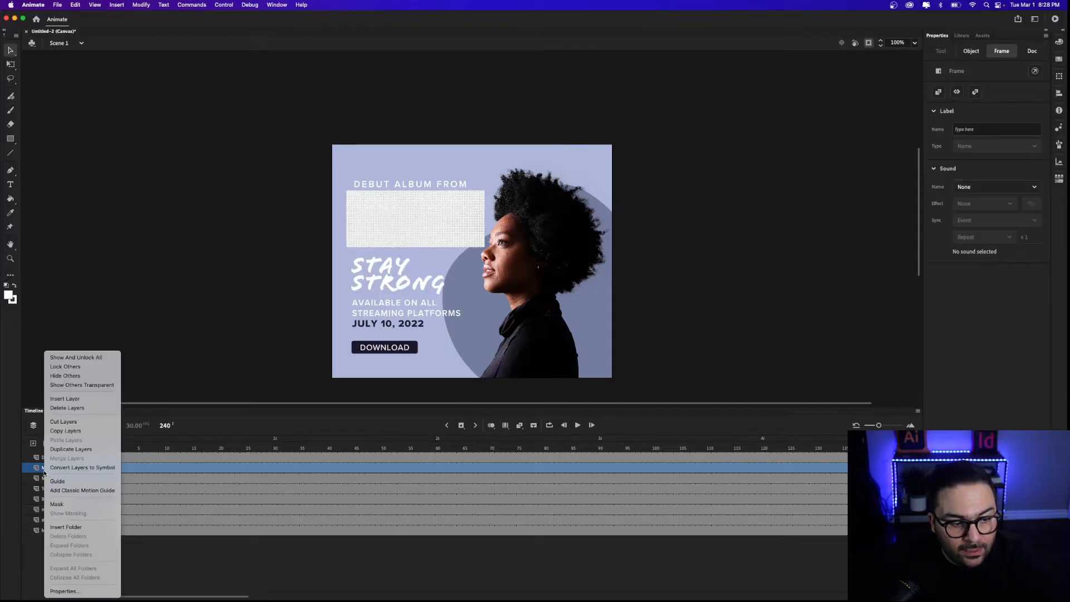
pyautogui.click(57, 504)
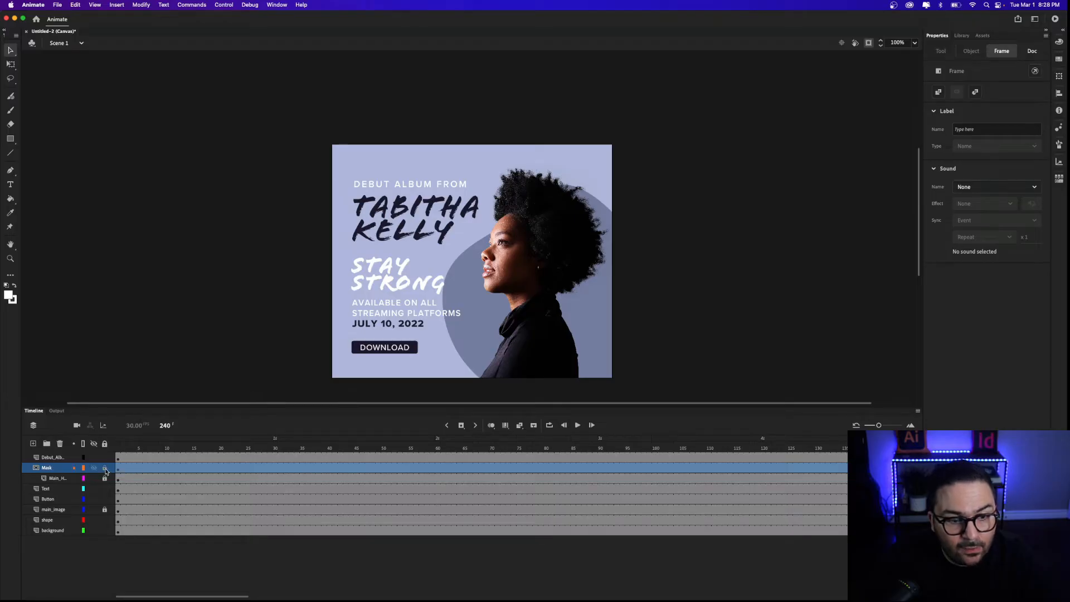
pyautogui.click(105, 470)
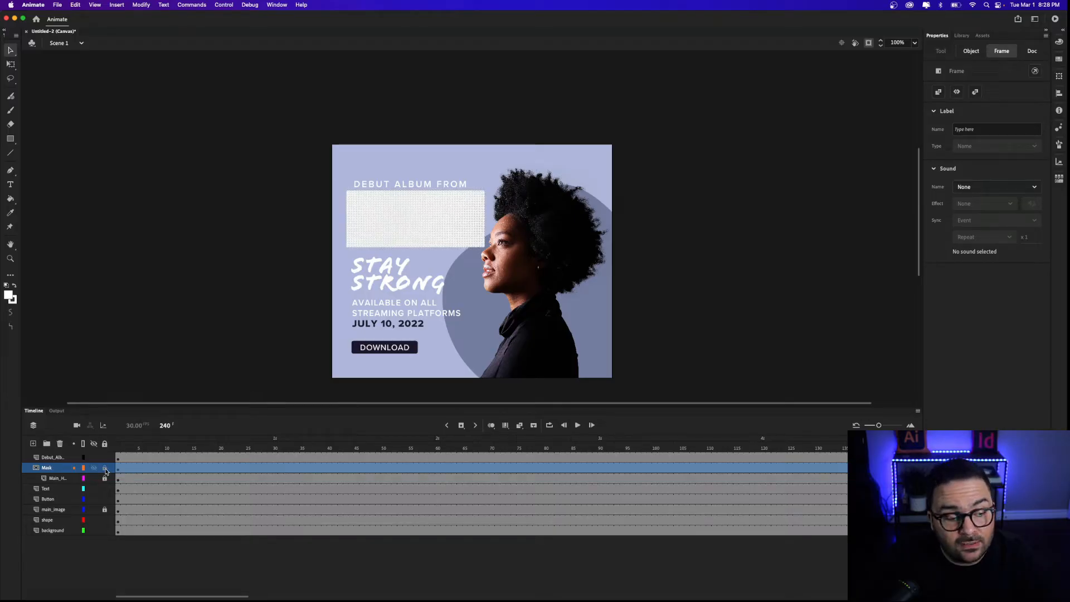
pyautogui.click(105, 470)
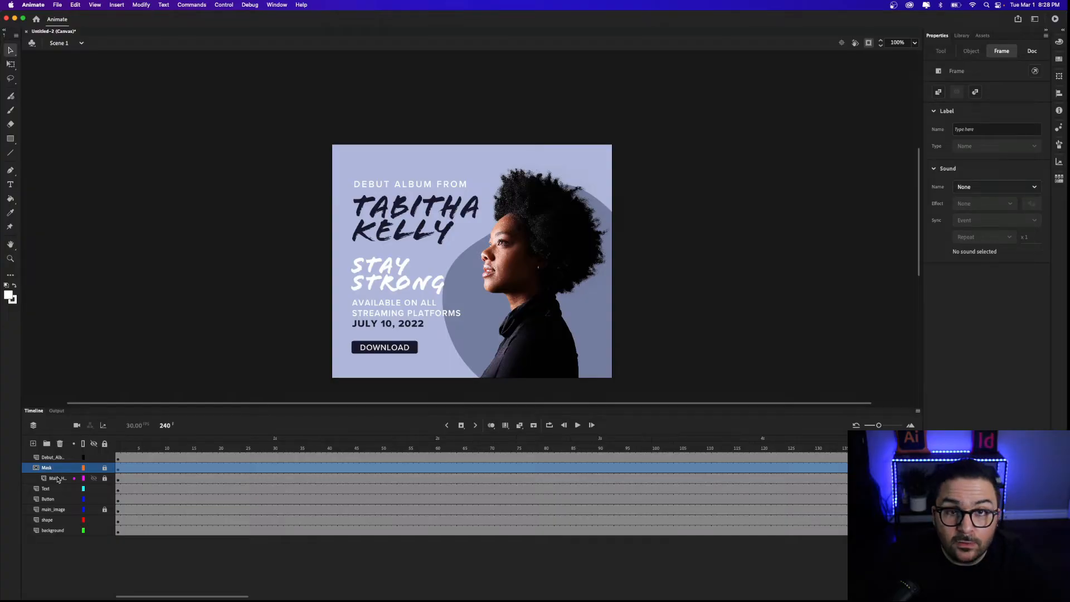
# Unlock and select the Main Headline layer for free transforming.
pyautogui.click(104, 478)
pyautogui.click(54, 479)
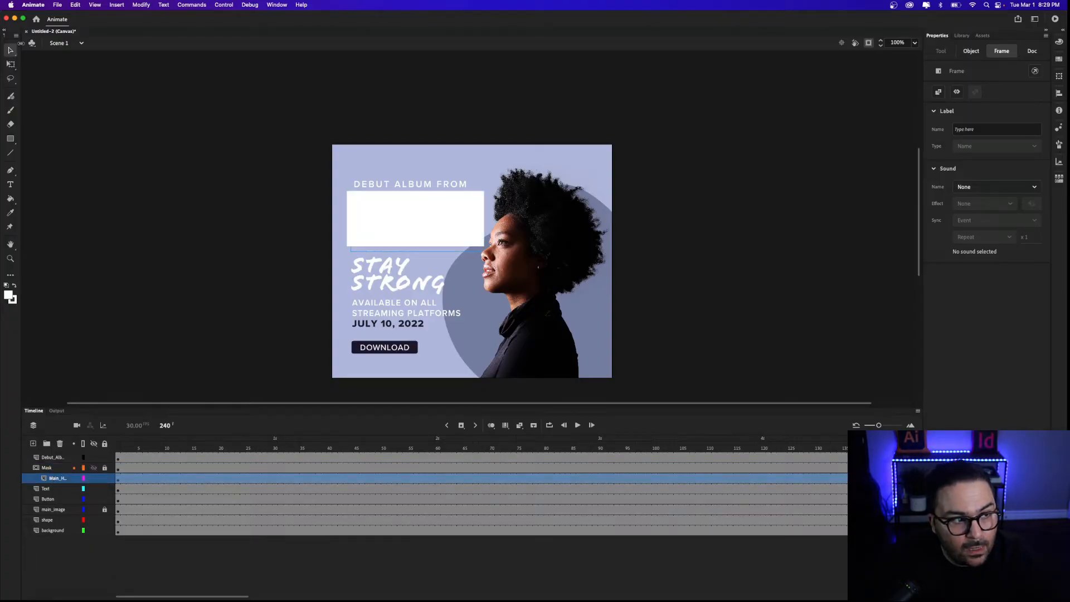
pyautogui.click(11, 64)
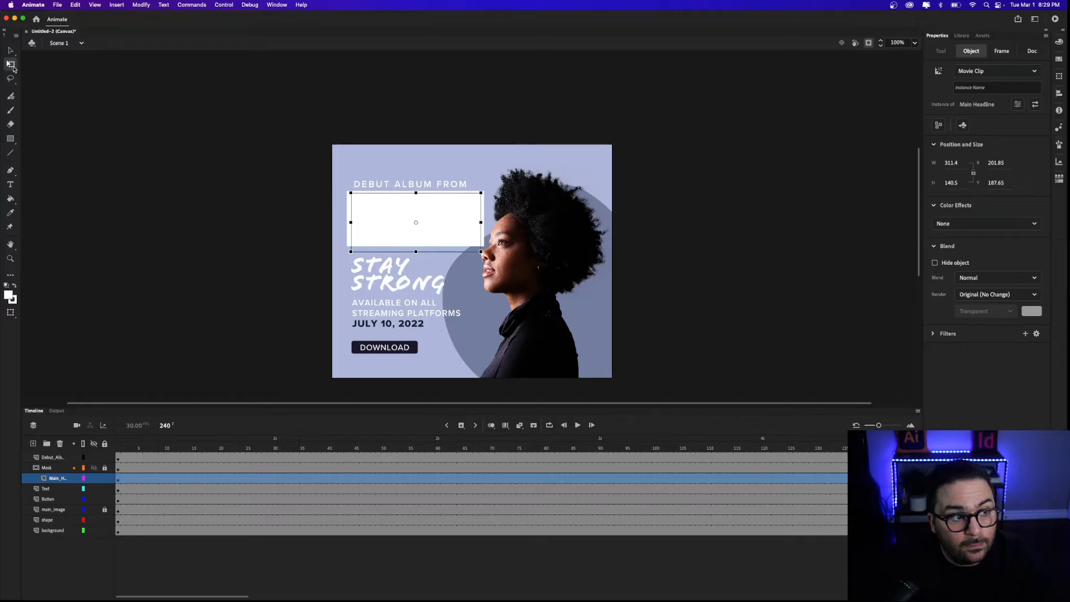
# Add a motion tween to the headline and move its start to frame 30.
pyautogui.rightClick(393, 224)
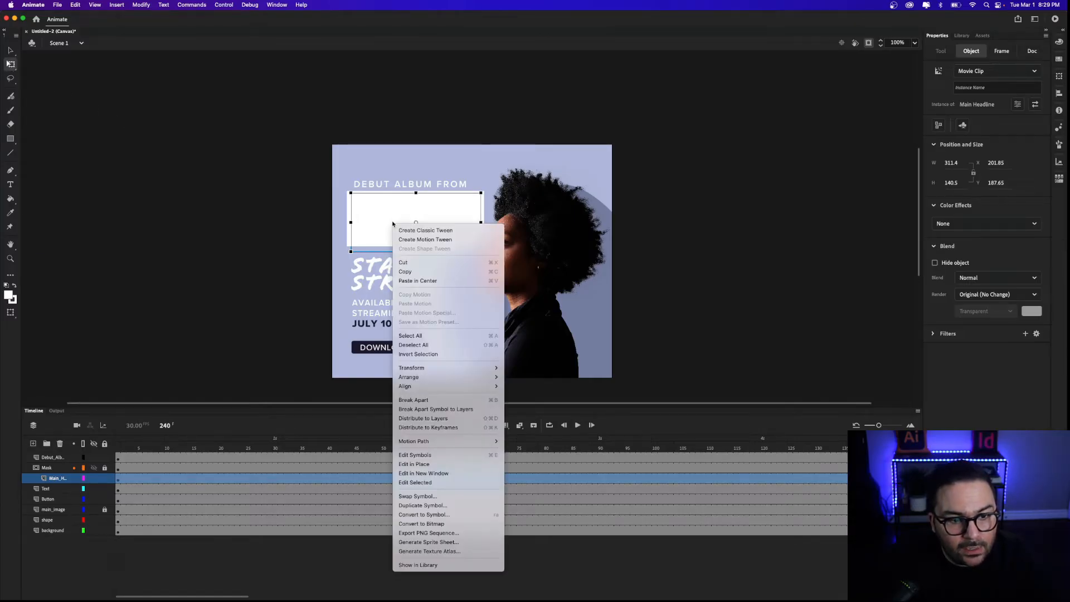
pyautogui.click(414, 241)
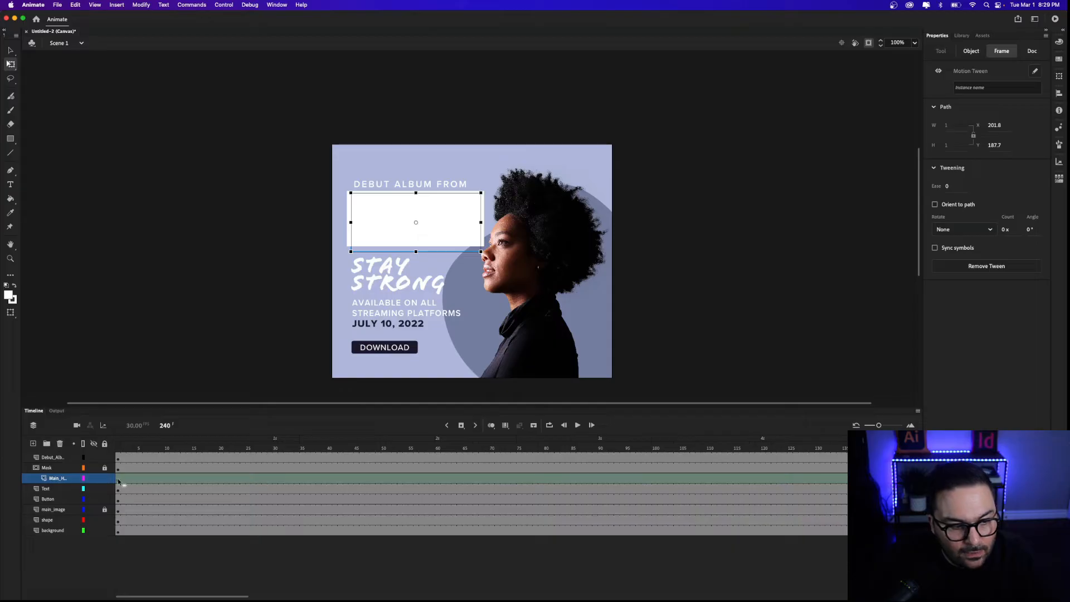
pyautogui.moveTo(119, 480); pyautogui.dragTo(142, 476)
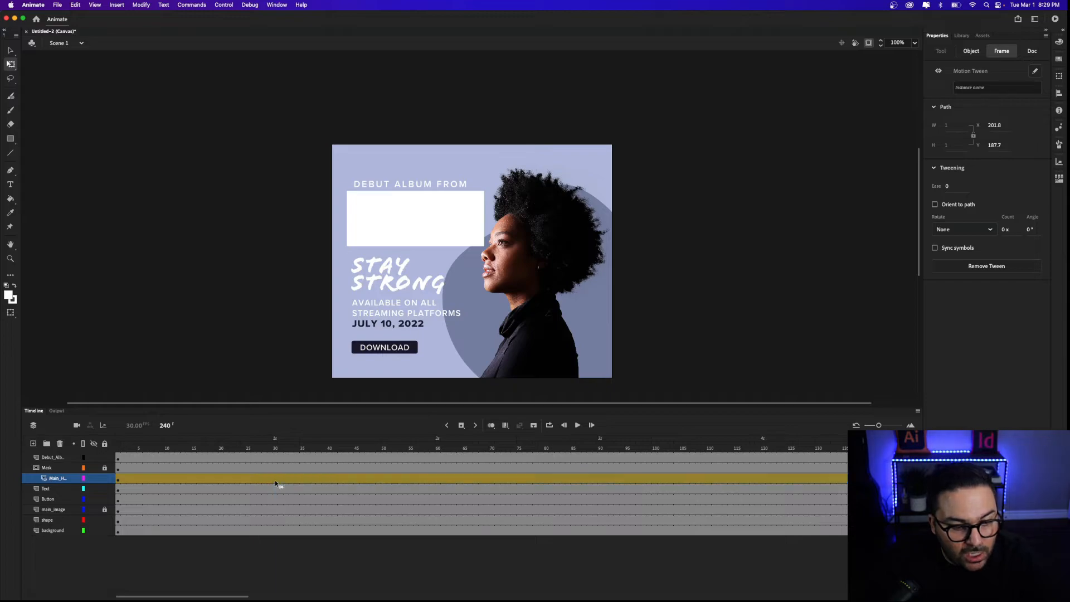
pyautogui.click(275, 480)
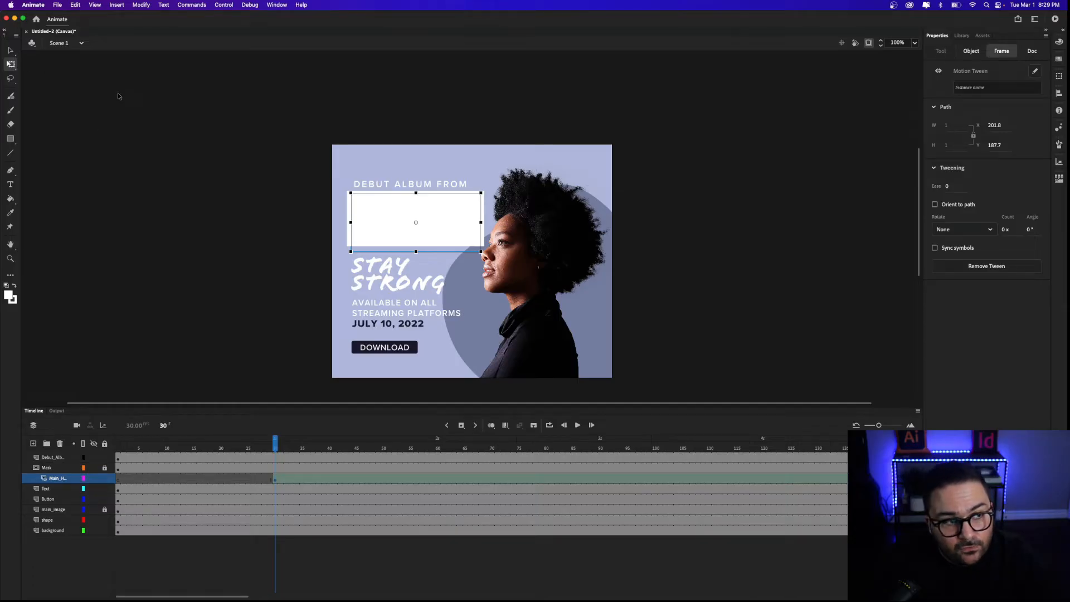
pyautogui.hotkey('shift', 'Right')
pyautogui.hotkey('shift', 'Right')
pyautogui.hotkey('shift', 'Right')
pyautogui.hotkey('shift', 'Right')
pyautogui.hotkey('shift', 'Right')
pyautogui.hotkey('shift', 'Right')
pyautogui.hotkey('shift', 'Right')
pyautogui.hotkey('shift', 'Right')
pyautogui.hotkey('shift', 'Right')
pyautogui.hotkey('shift', 'Right')
pyautogui.hotkey('shift', 'Right')
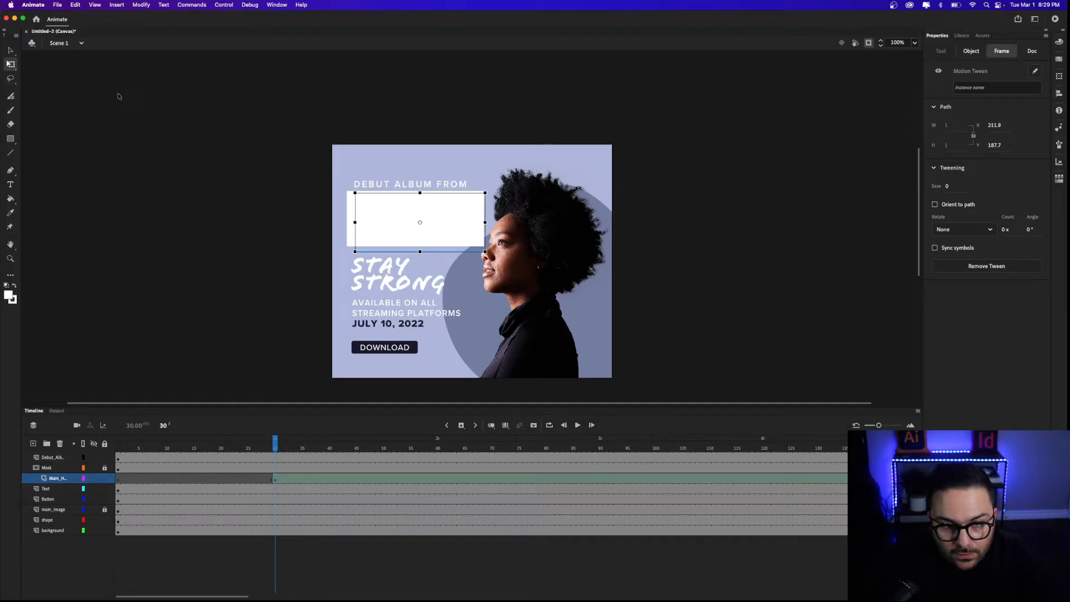
pyautogui.hotkey('shift', 'Right')
pyautogui.hotkey('shift', 'Right')
pyautogui.hotkey('shift', 'Right')
pyautogui.hotkey('shift', 'Right')
pyautogui.hotkey('shift', 'Right')
pyautogui.hotkey('shift', 'Right')
pyautogui.hotkey('shift', 'Right')
pyautogui.hotkey('shift', 'Right')
pyautogui.hotkey('shift', 'Right')
pyautogui.hotkey('shift', 'Right')
pyautogui.hotkey('shift', 'Right')
pyautogui.hotkey('shift', 'Right')
pyautogui.hotkey('shift', 'Right')
pyautogui.hotkey('shift', 'Right')
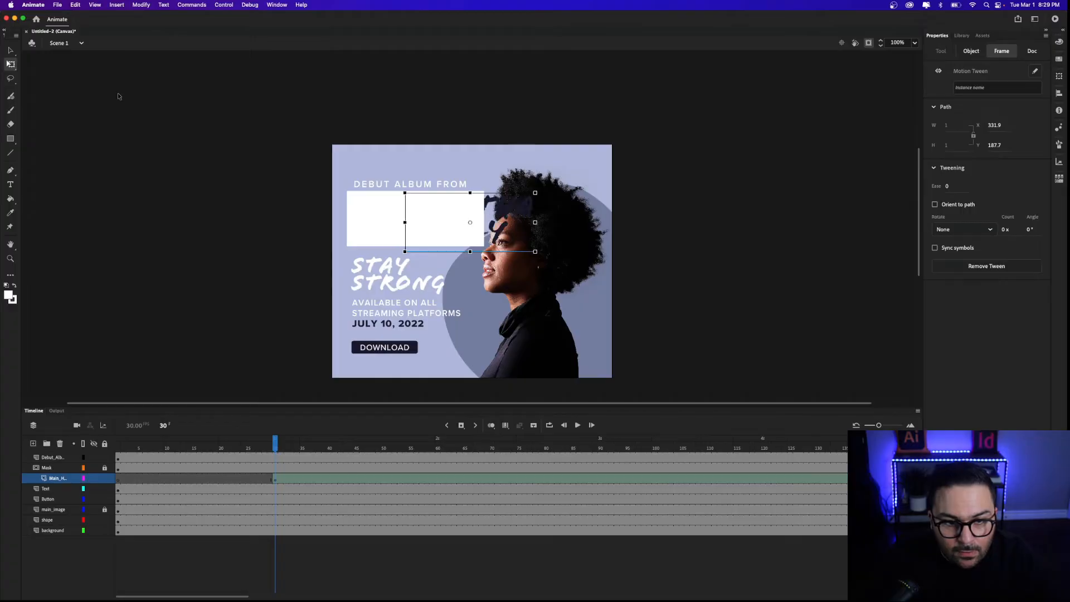
pyautogui.hotkey('shift', 'Right')
pyautogui.hotkey('shift', 'Right')
pyautogui.hotkey('shift', 'Right')
pyautogui.hotkey('shift', 'Right')
pyautogui.hotkey('shift', 'Right')
pyautogui.hotkey('shift', 'Right')
pyautogui.hotkey('shift', 'Right')
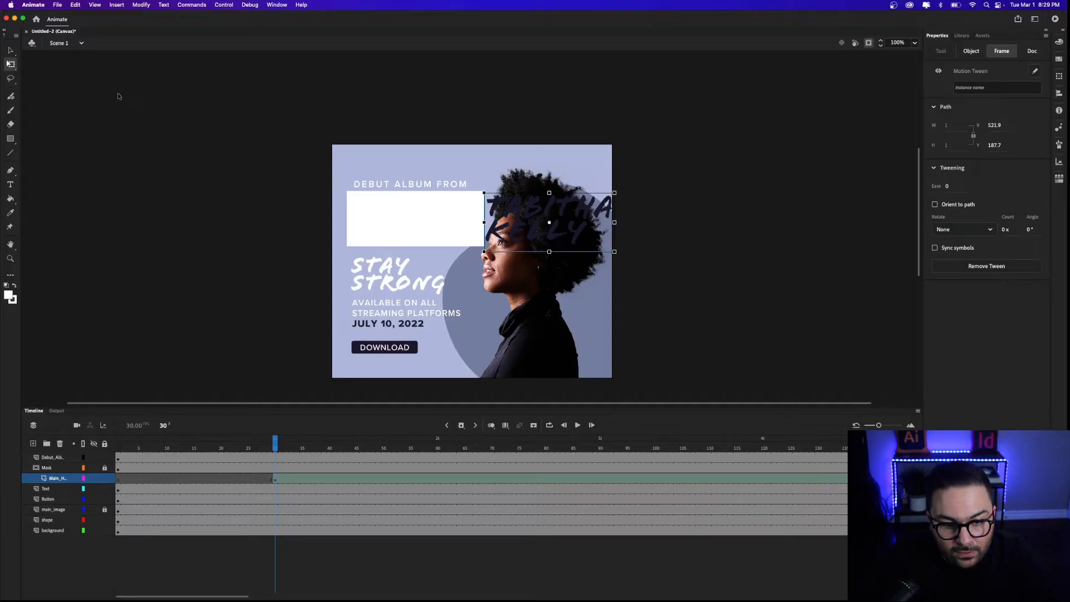
pyautogui.click(272, 385)
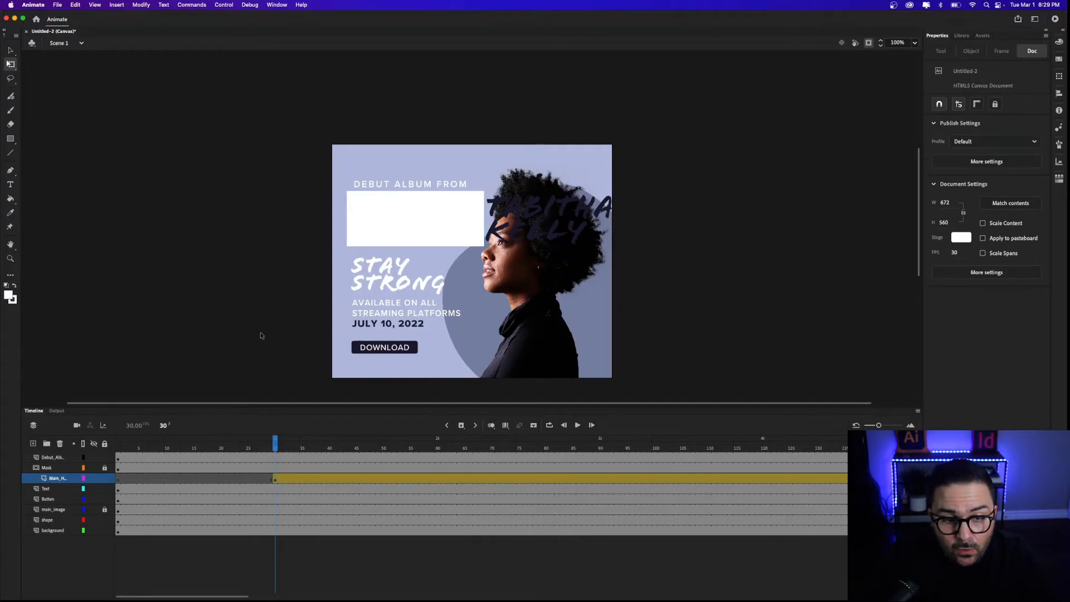
# Keyframe frame 45 and drag the headline back left to x 192.7, then preview the slide.
pyautogui.moveTo(276, 446); pyautogui.dragTo(357, 440)
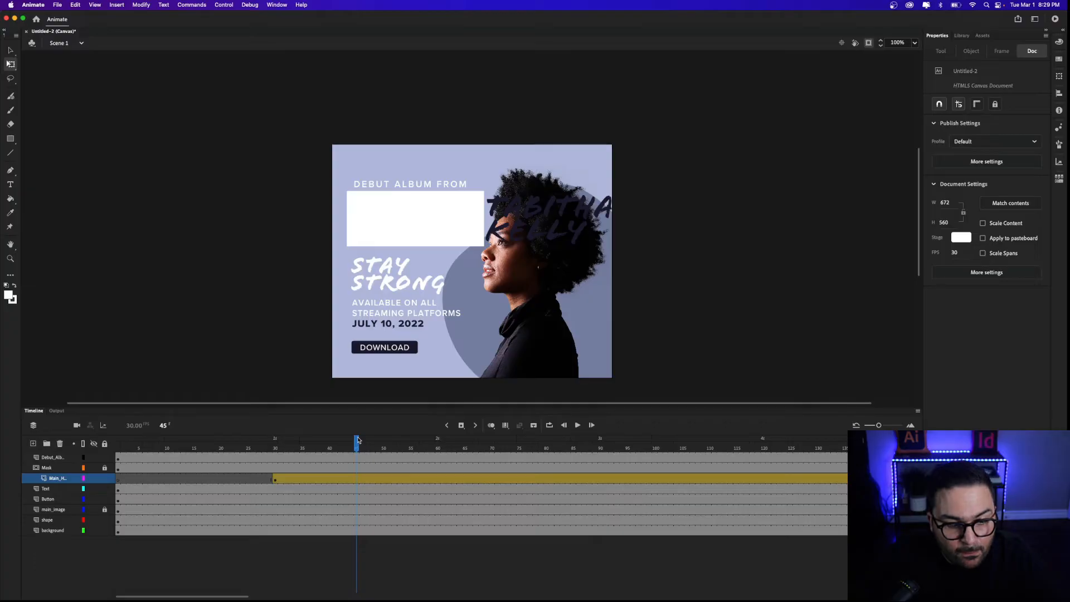
pyautogui.click(461, 425)
pyautogui.click(563, 229)
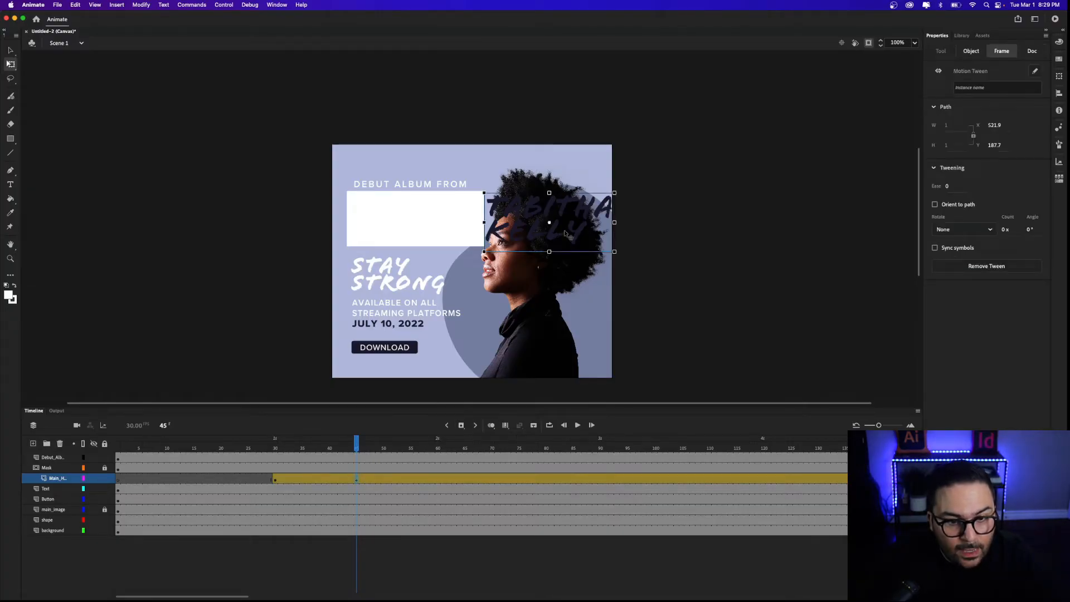
pyautogui.moveTo(574, 230); pyautogui.dragTo(442, 234)
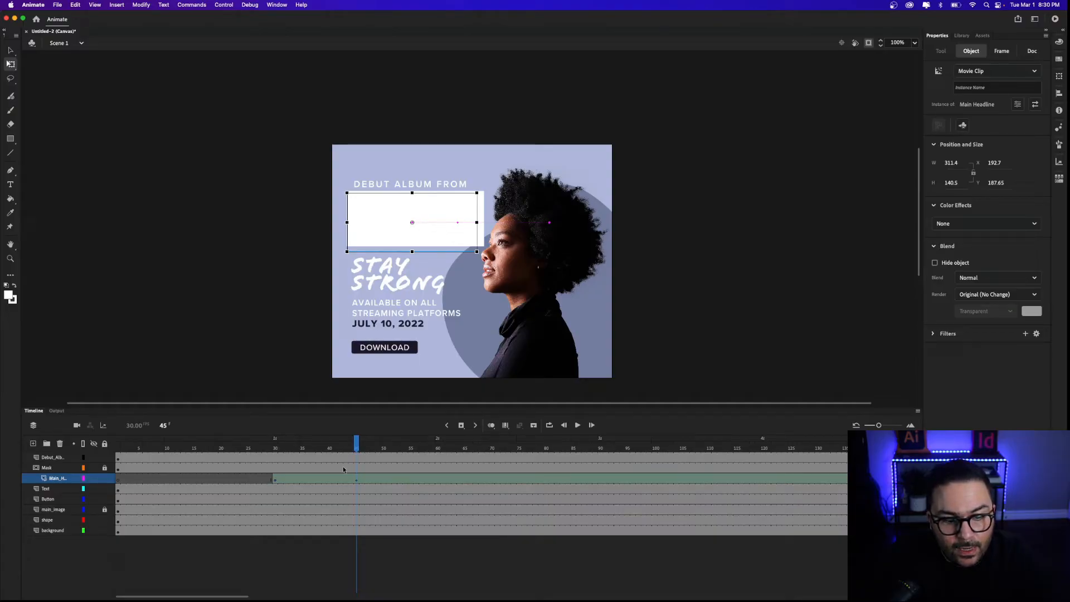
pyautogui.moveTo(357, 445); pyautogui.dragTo(274, 448)
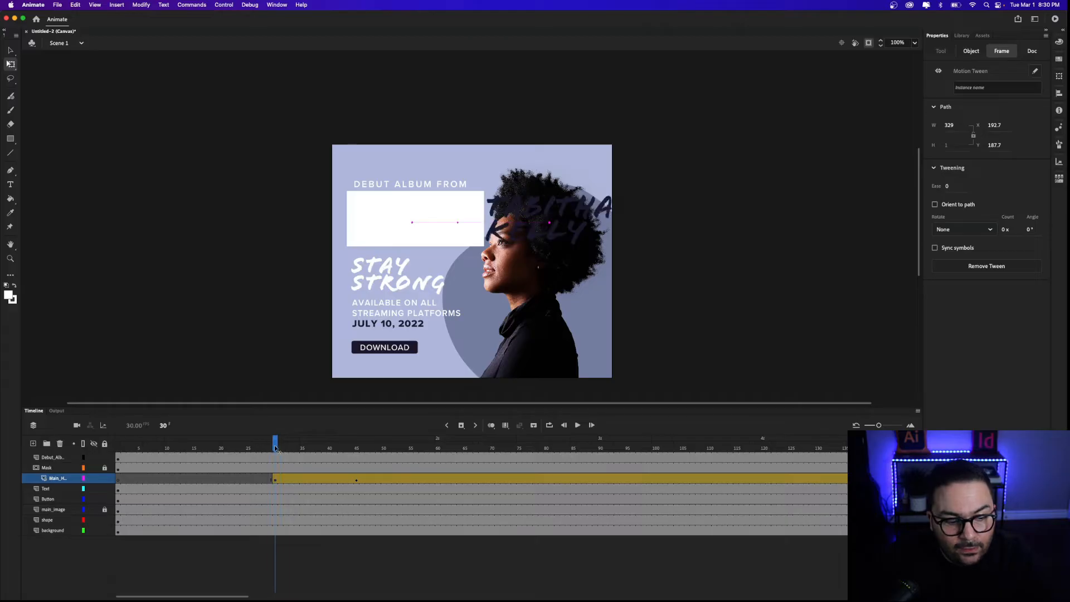
# Lock the Main_H layer so the mask applies, play back the headline reveal, and rewind to frame 1.
pyautogui.click(105, 479)
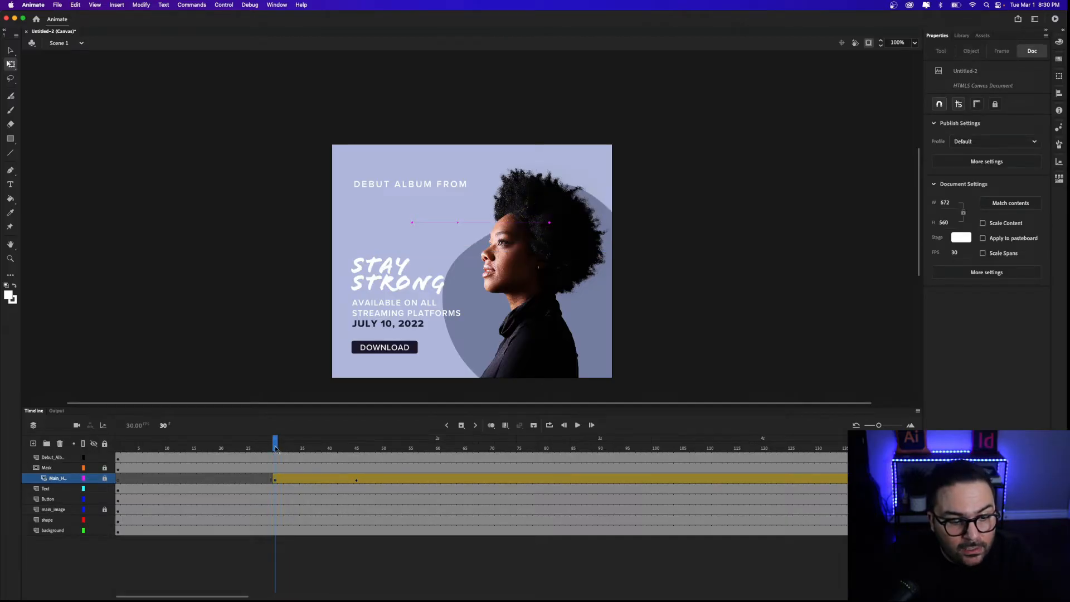
pyautogui.moveTo(278, 457); pyautogui.dragTo(118, 451)
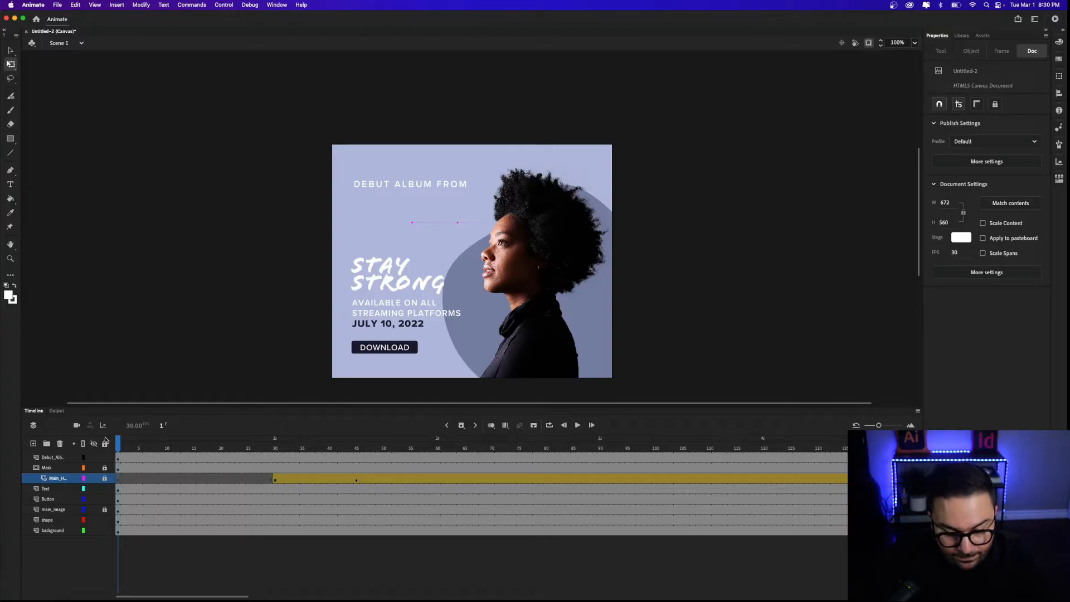
pyautogui.press('Return')
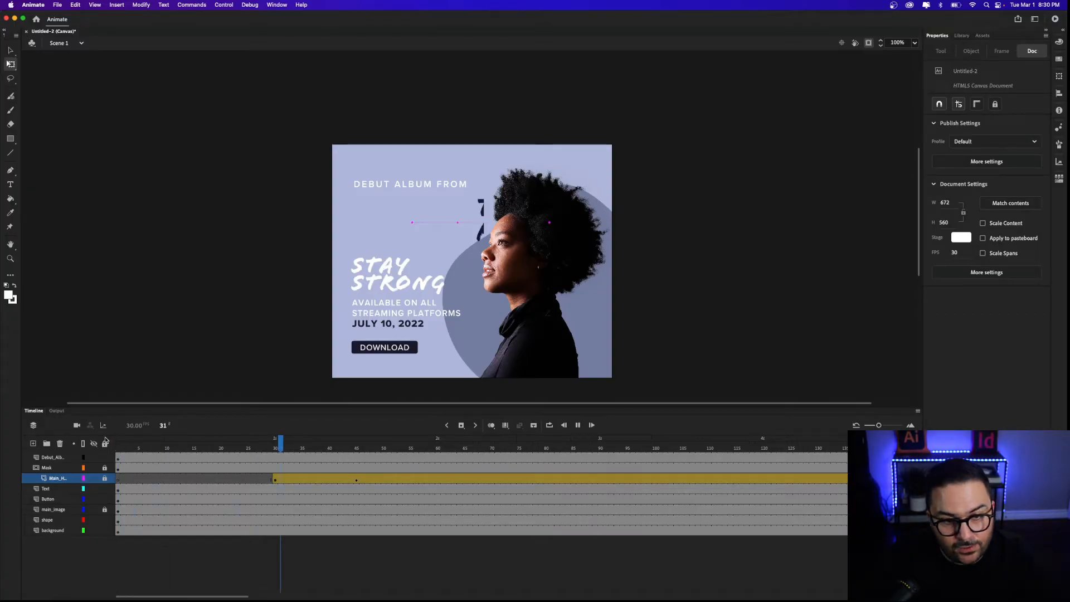
pyautogui.press('Return')
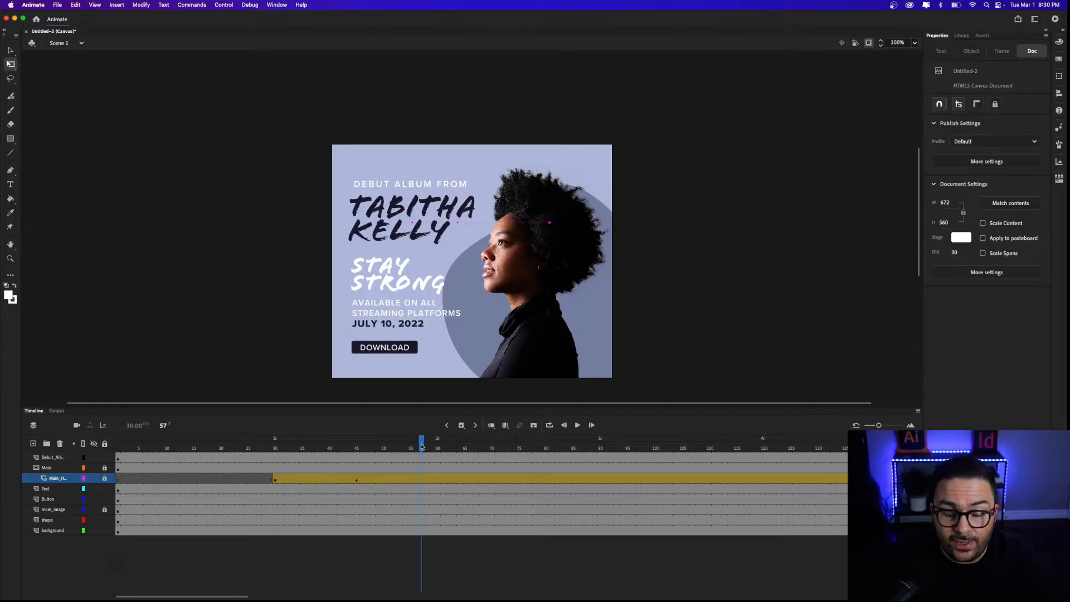
pyautogui.moveTo(423, 445); pyautogui.dragTo(114, 442)
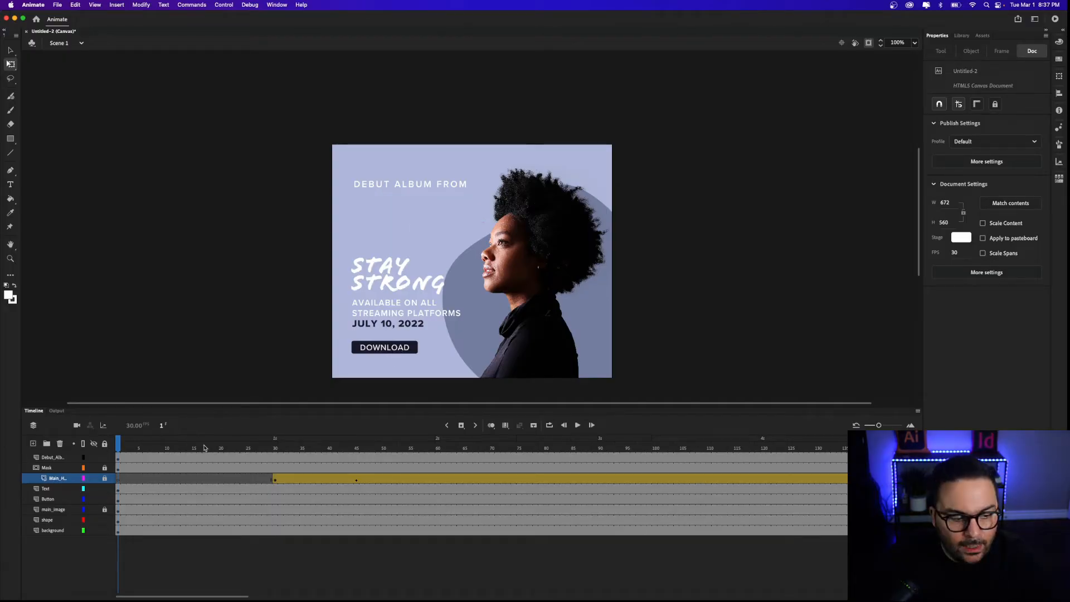
# Unlock main_image and convert the portrait photo into a Movie Clip symbol named Main Image.
pyautogui.click(104, 509)
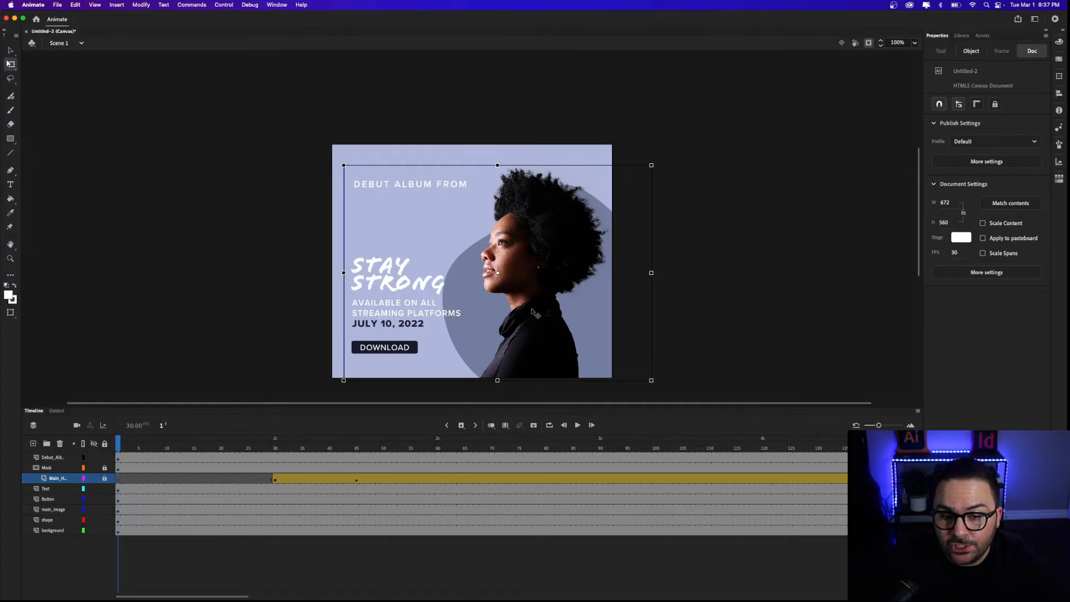
pyautogui.rightClick(531, 310)
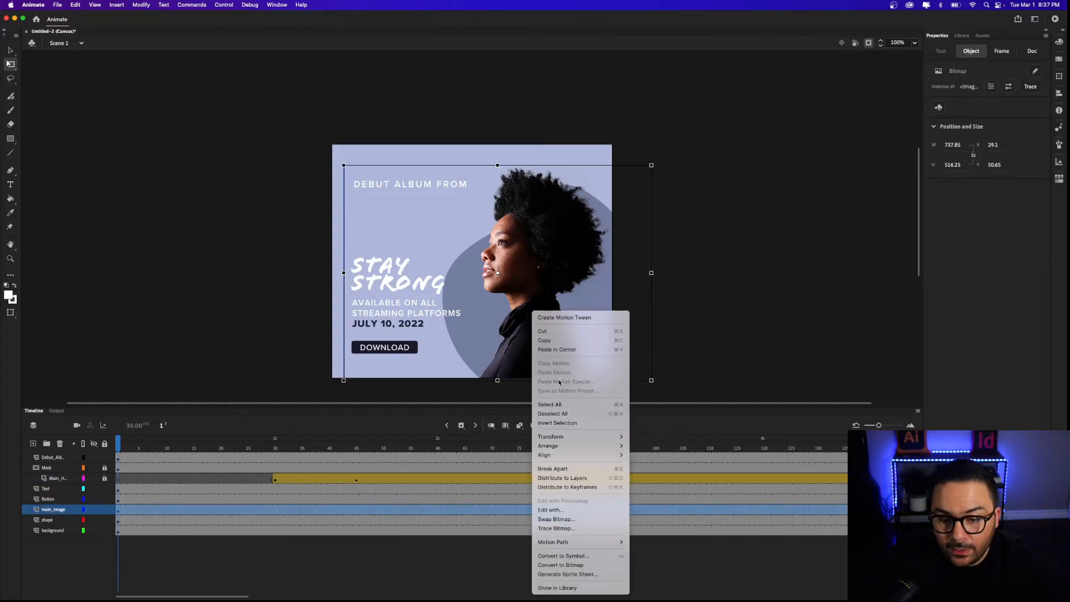
pyautogui.click(589, 557)
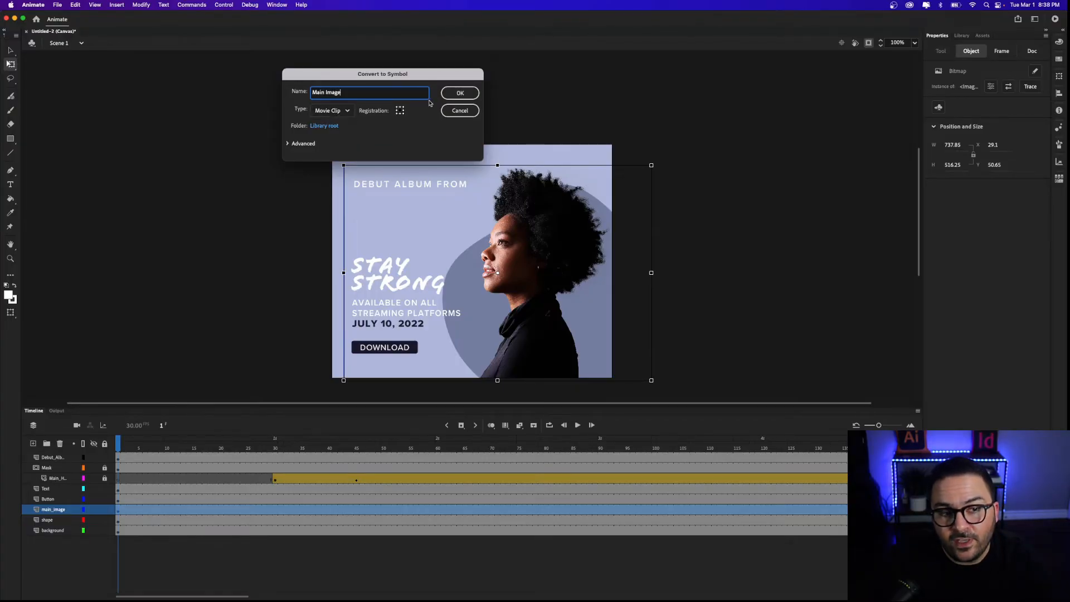
pyautogui.click(457, 93)
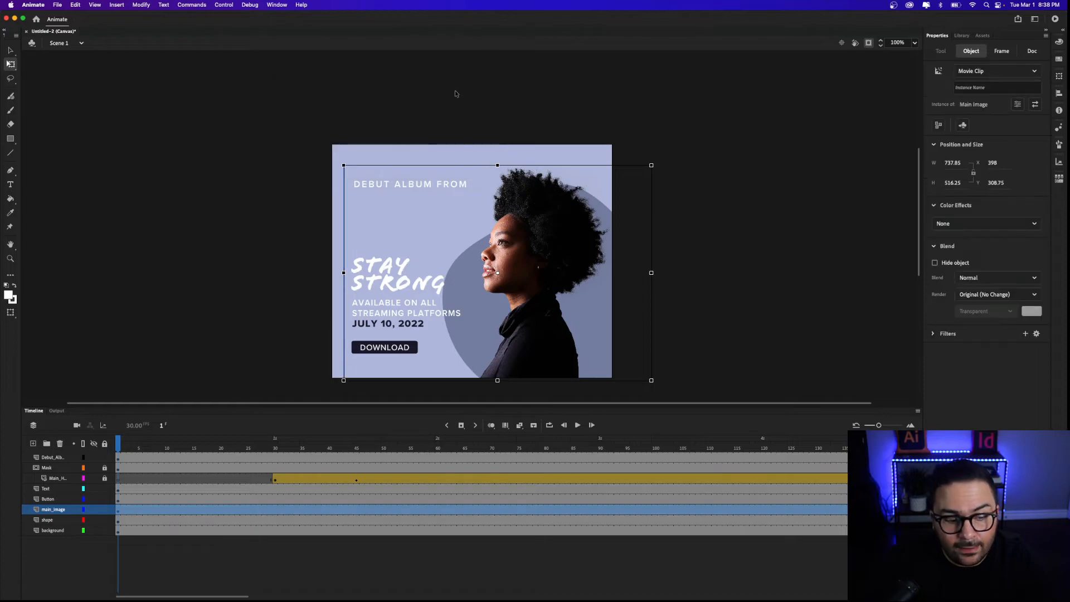
pyautogui.rightClick(507, 234)
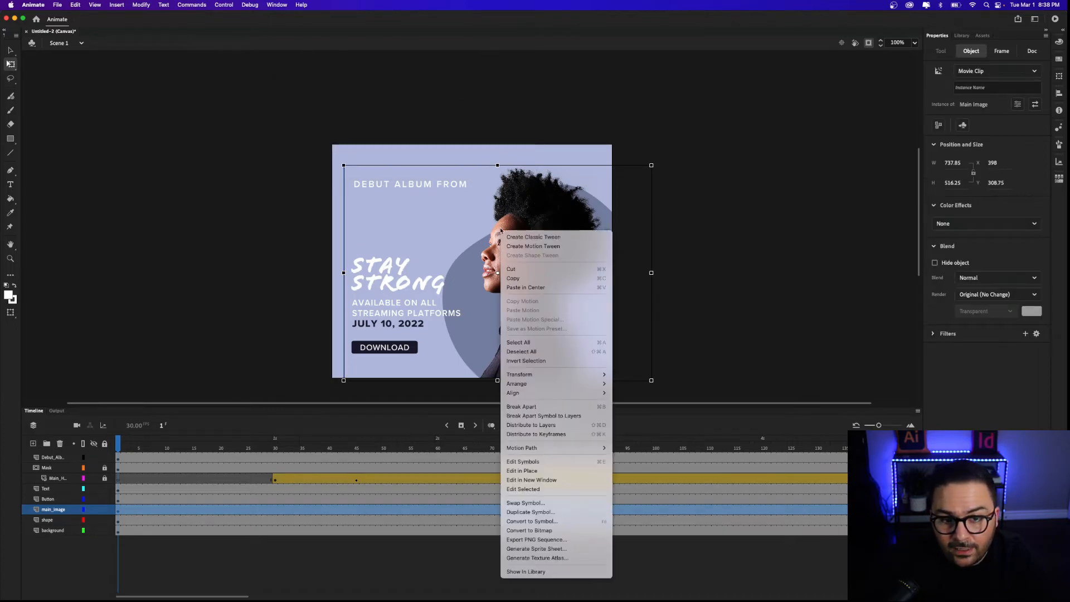
# Add a motion tween to the Main Image clip and select frame 15 on its layer.
pyautogui.click(563, 248)
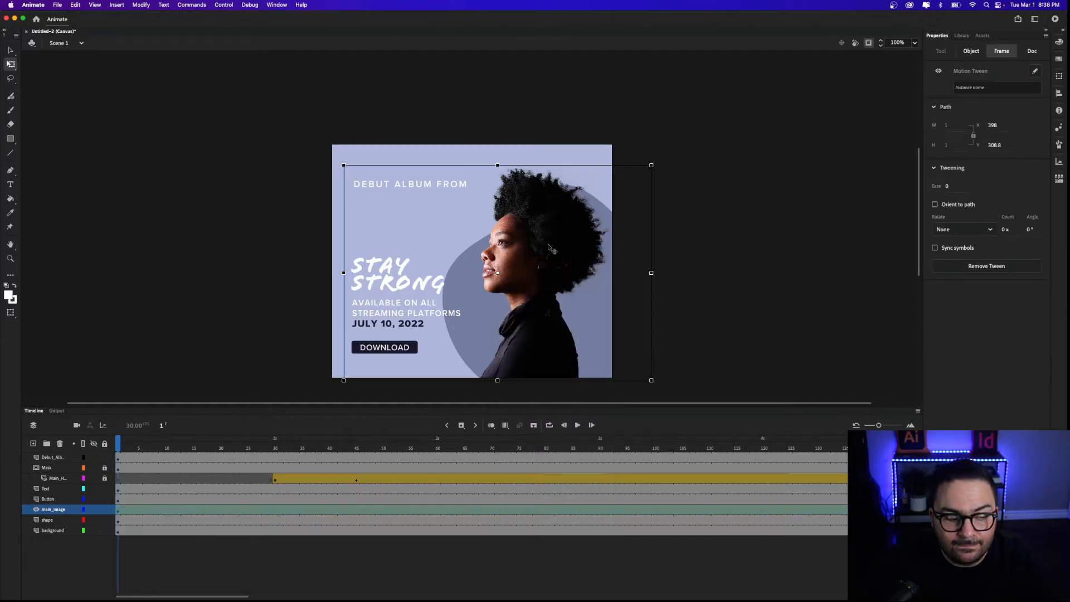
pyautogui.moveTo(115, 449); pyautogui.dragTo(194, 449)
pyautogui.click(195, 512)
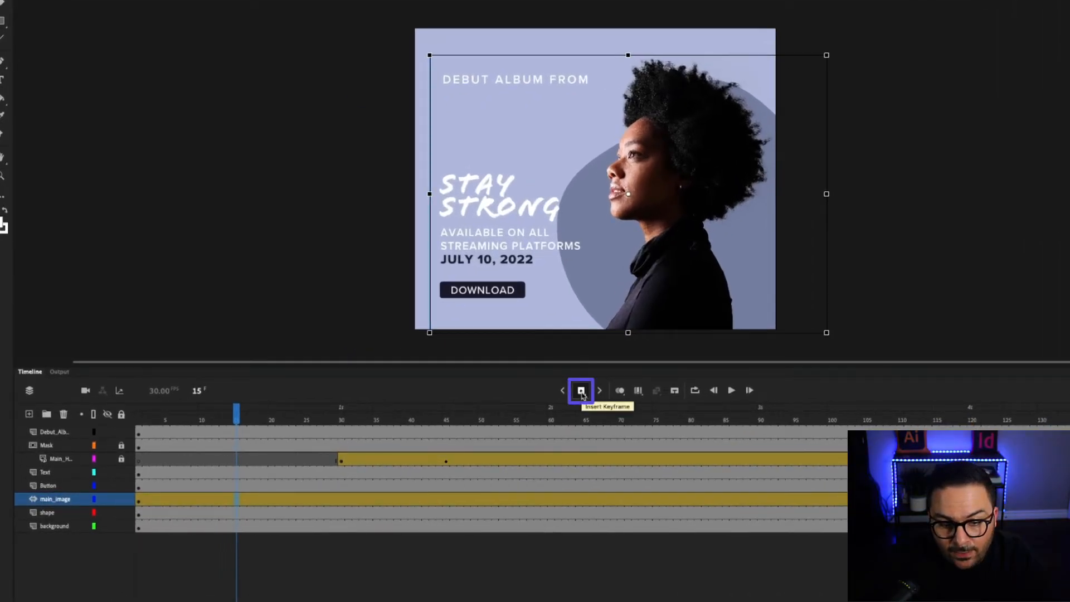
# Keyframe the portrait at frame 15, then move it off-stage right to x 738.95 at frame 1.
pyautogui.click(581, 390)
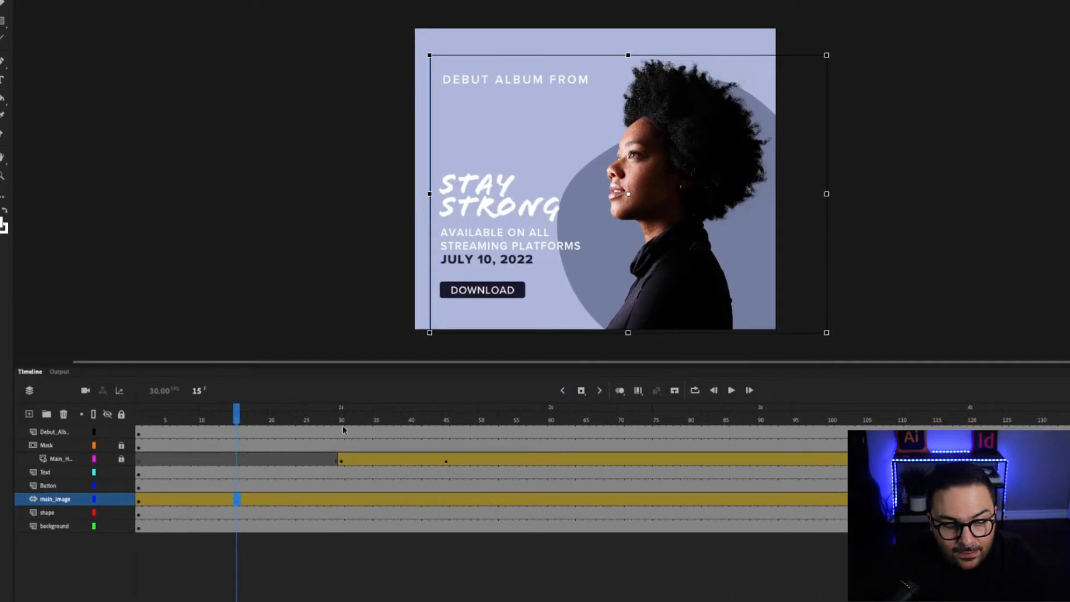
pyautogui.moveTo(237, 419); pyautogui.dragTo(139, 419)
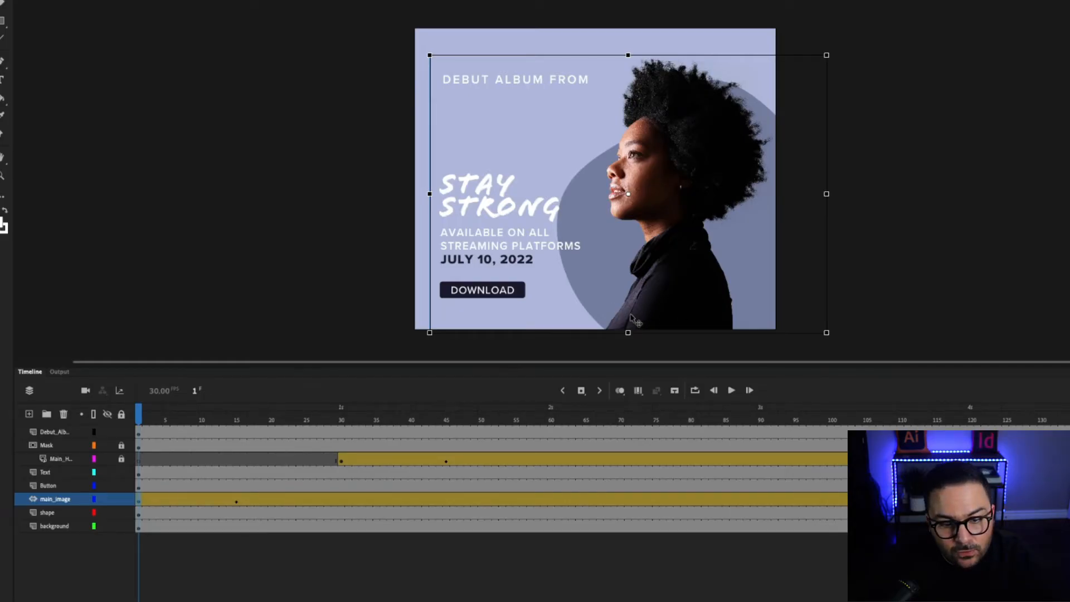
pyautogui.moveTo(631, 318); pyautogui.dragTo(814, 317)
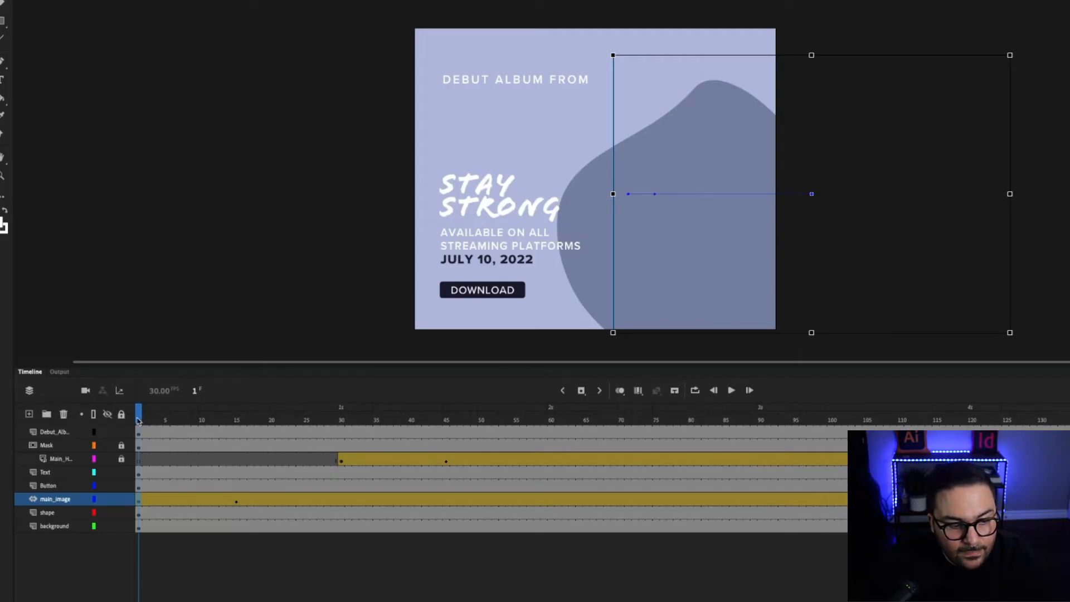
pyautogui.moveTo(138, 421)
pyautogui.mouseDown()
pyautogui.moveTo(241, 421)
pyautogui.moveTo(138, 421)
pyautogui.moveTo(235, 422)
pyautogui.moveTo(139, 422)
pyautogui.moveTo(234, 425)
pyautogui.moveTo(139, 431)
pyautogui.mouseUp()
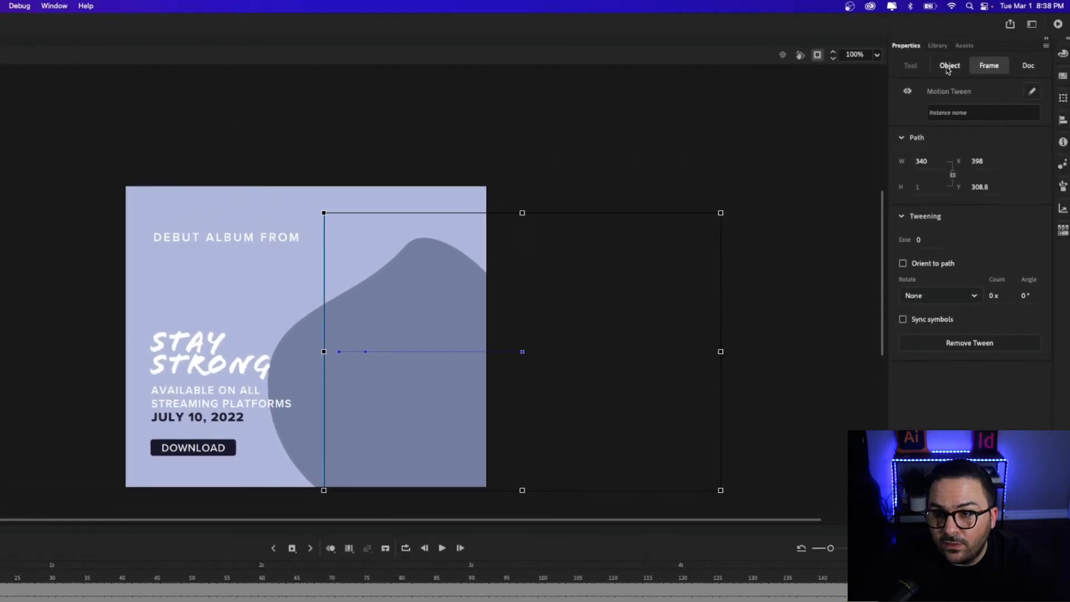
pyautogui.click(948, 66)
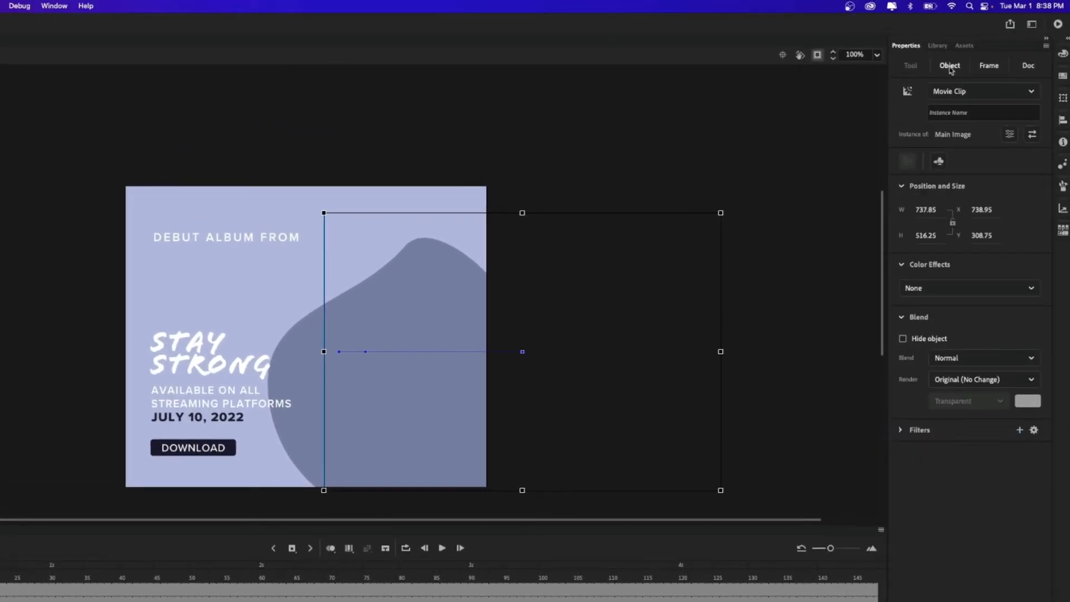
# At frame 1, set the portrait's Color Effect to Alpha 15%.
pyautogui.click(946, 288)
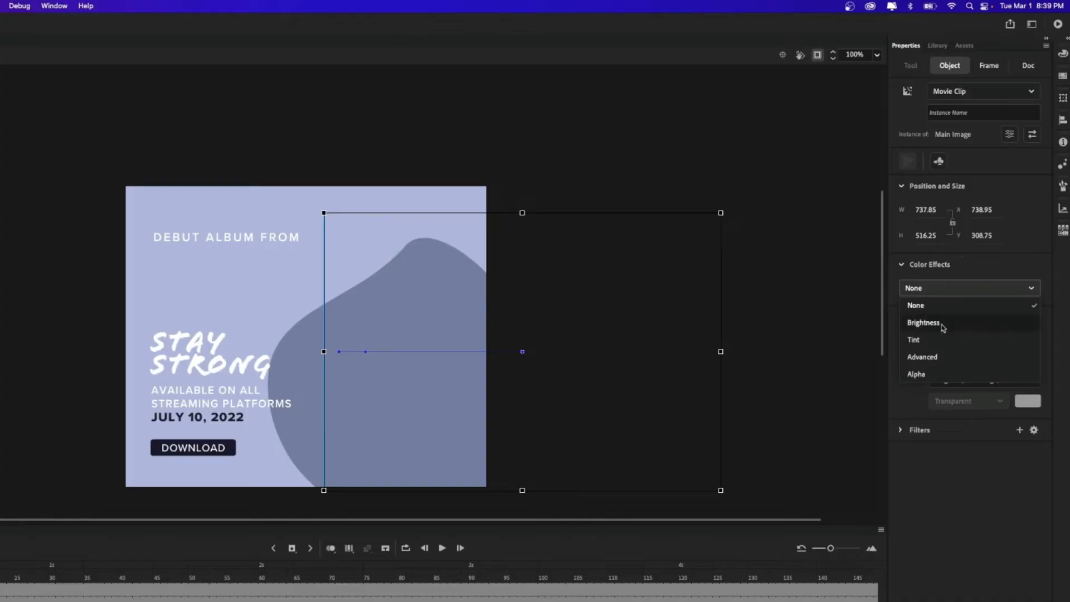
pyautogui.click(940, 373)
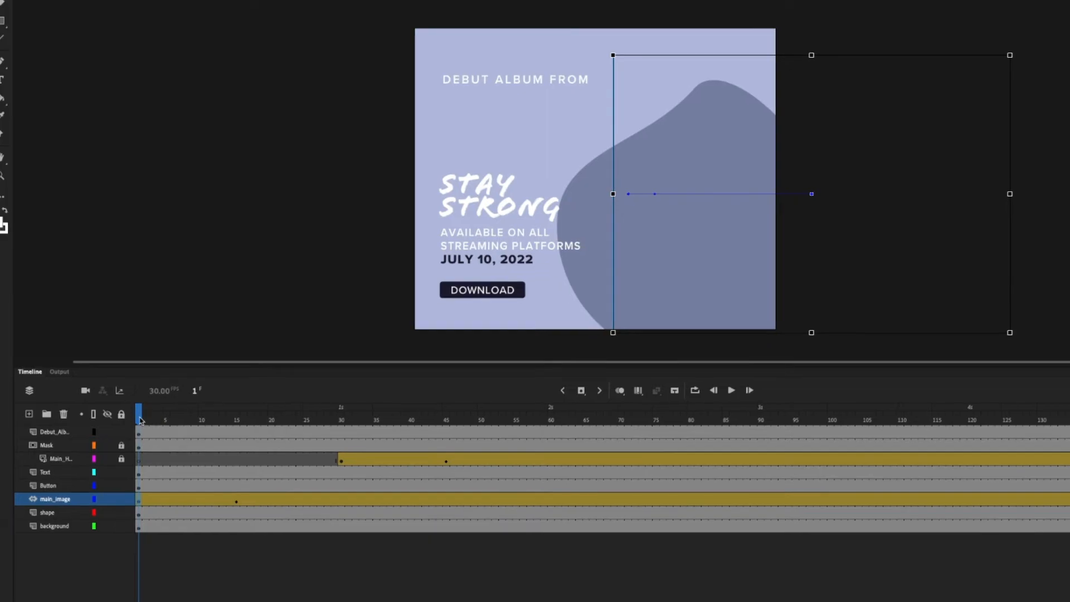
pyautogui.moveTo(139, 419); pyautogui.dragTo(243, 424)
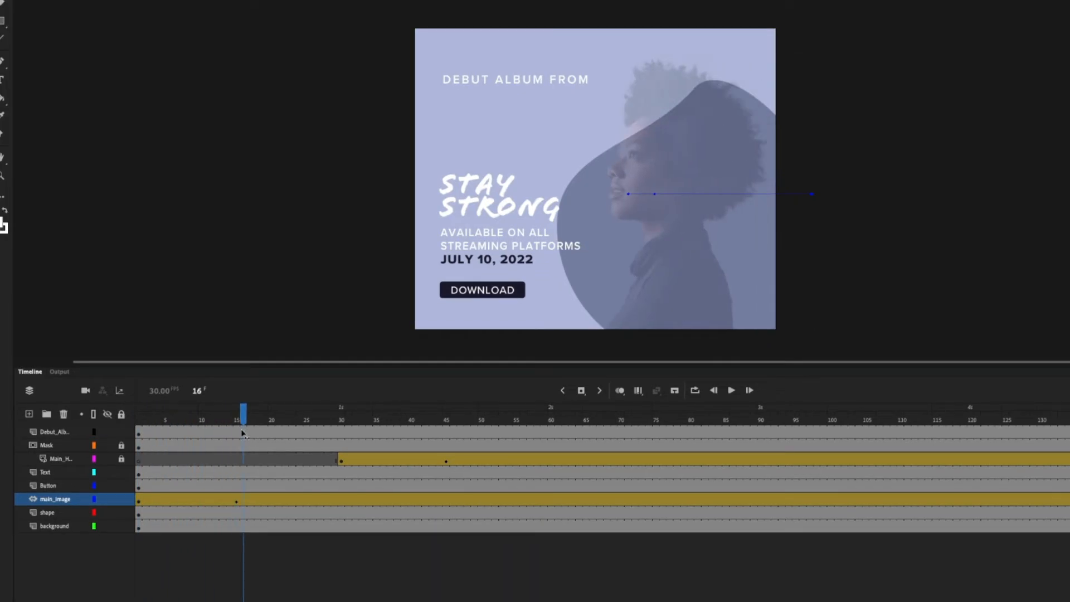
# At frame 15, raise the portrait's Alpha to 100% and preview the fade-and-slide.
pyautogui.click(245, 497)
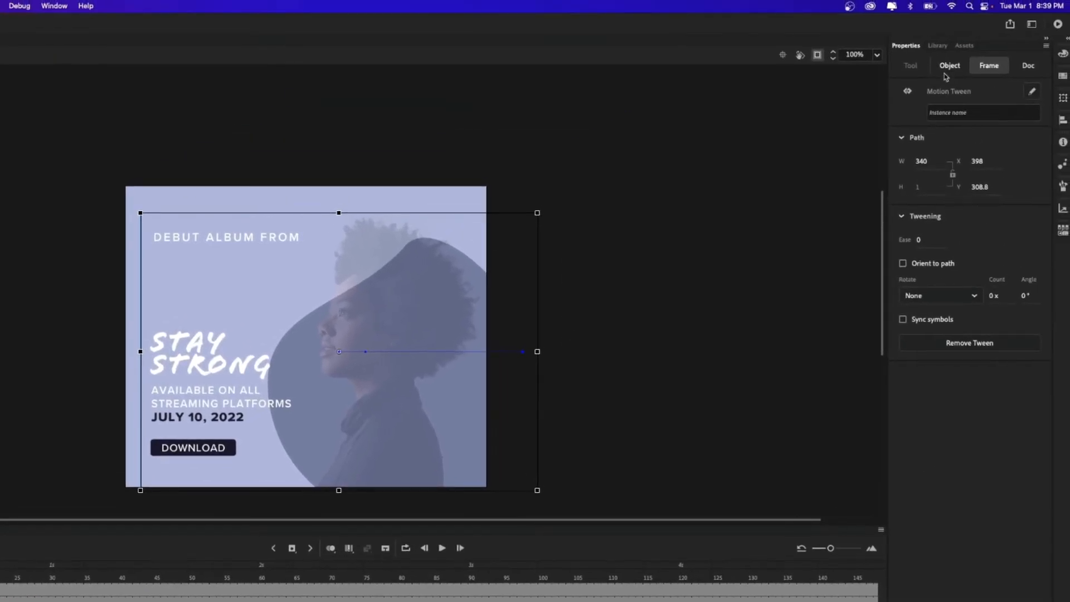
pyautogui.click(947, 66)
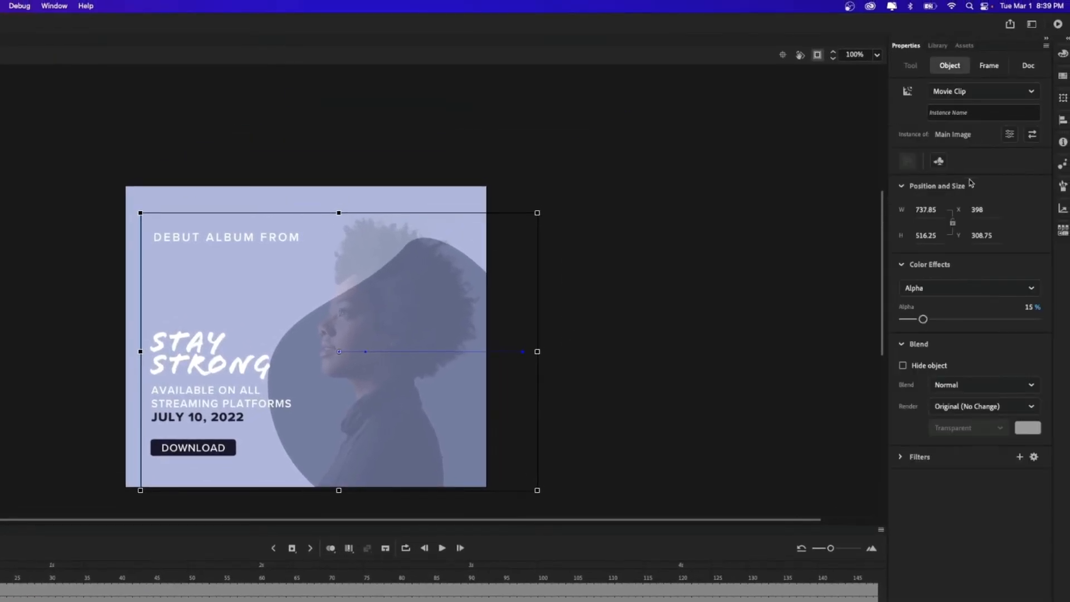
pyautogui.moveTo(922, 317); pyautogui.dragTo(1043, 286)
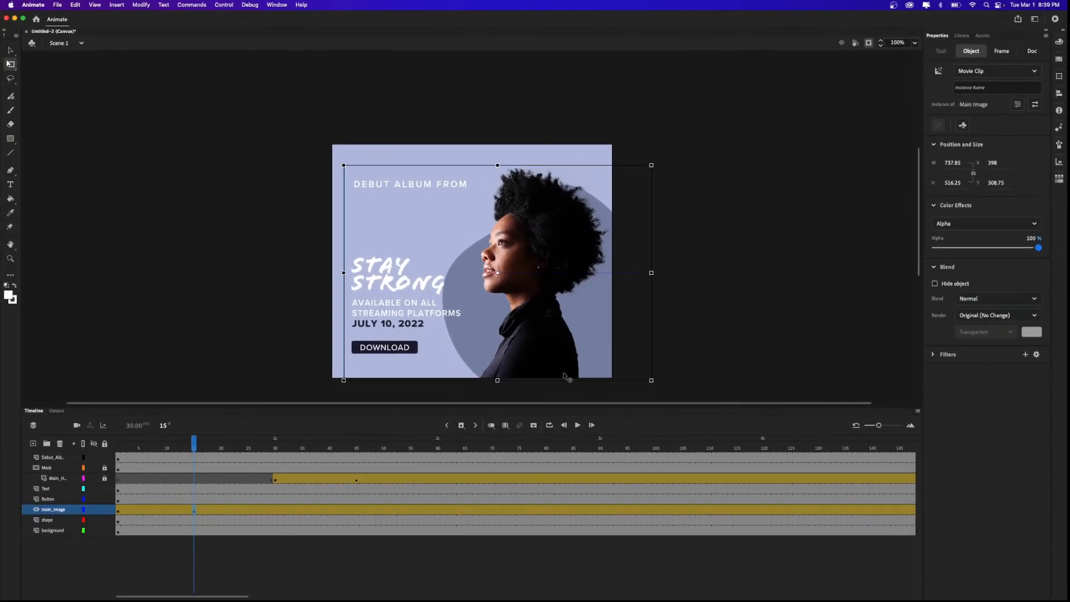
pyautogui.moveTo(71, 510); pyautogui.dragTo(31, 511)
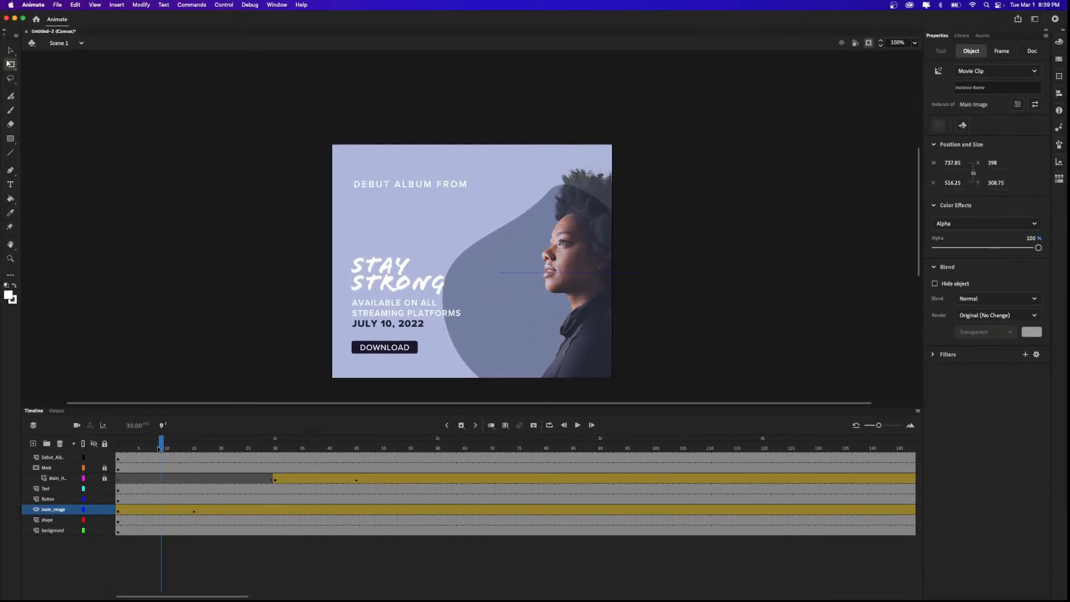
pyautogui.moveTo(160, 448); pyautogui.dragTo(221, 461)
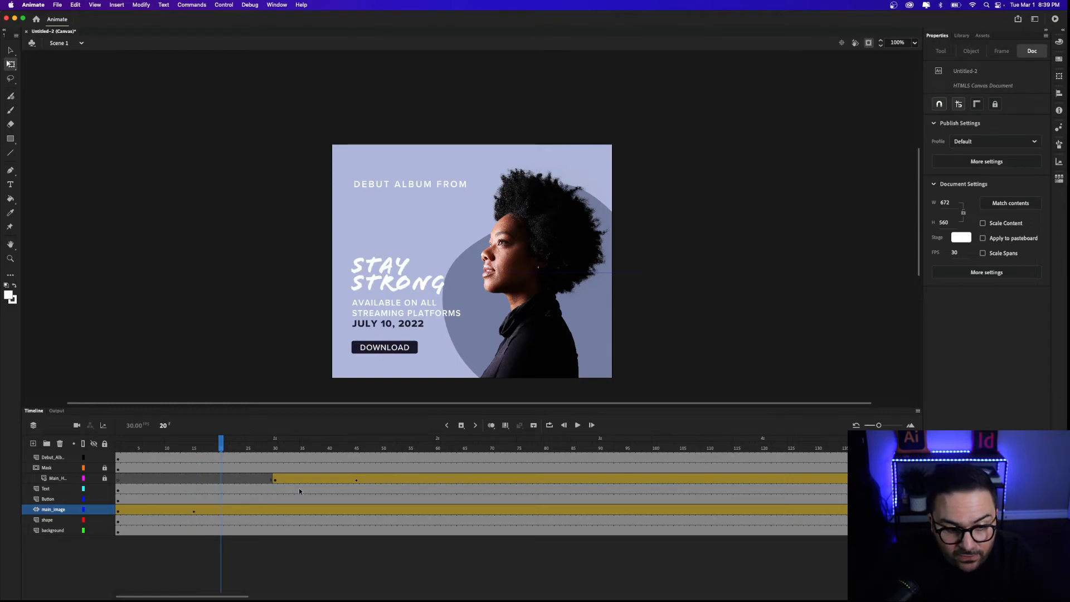
# Shift the Main_H headline tween earlier so it starts around frame 20, then play to check.
pyautogui.click(275, 481)
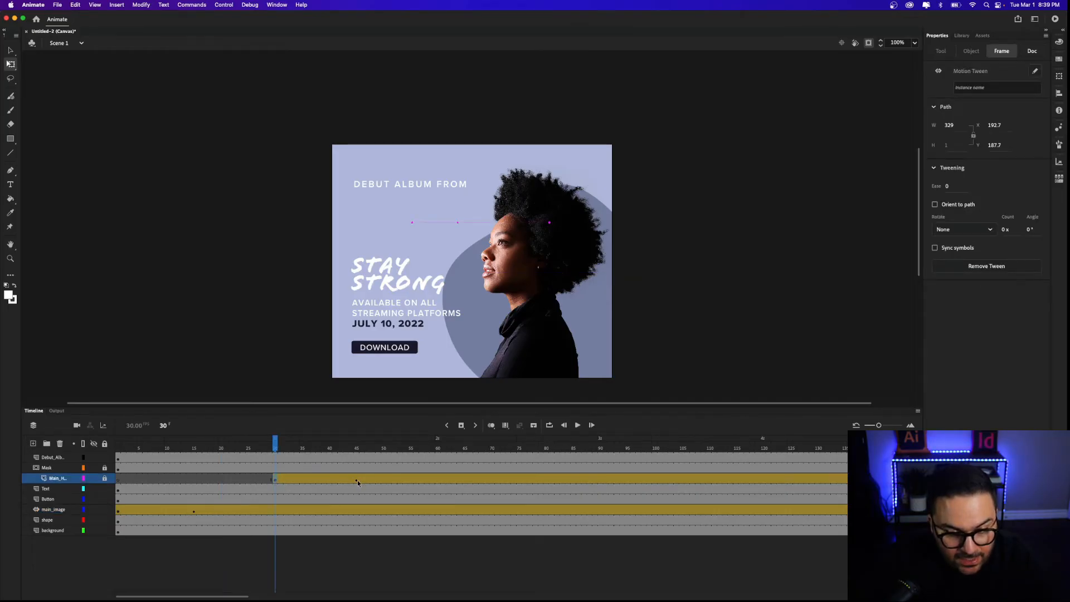
pyautogui.click(335, 481)
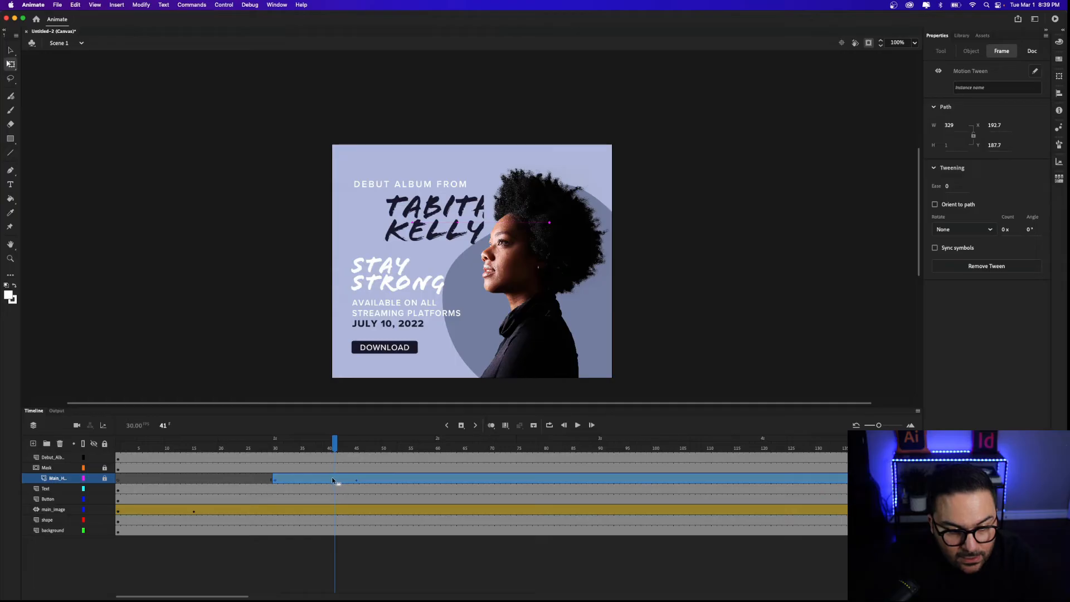
pyautogui.moveTo(333, 480); pyautogui.dragTo(280, 478)
pyautogui.click(280, 446)
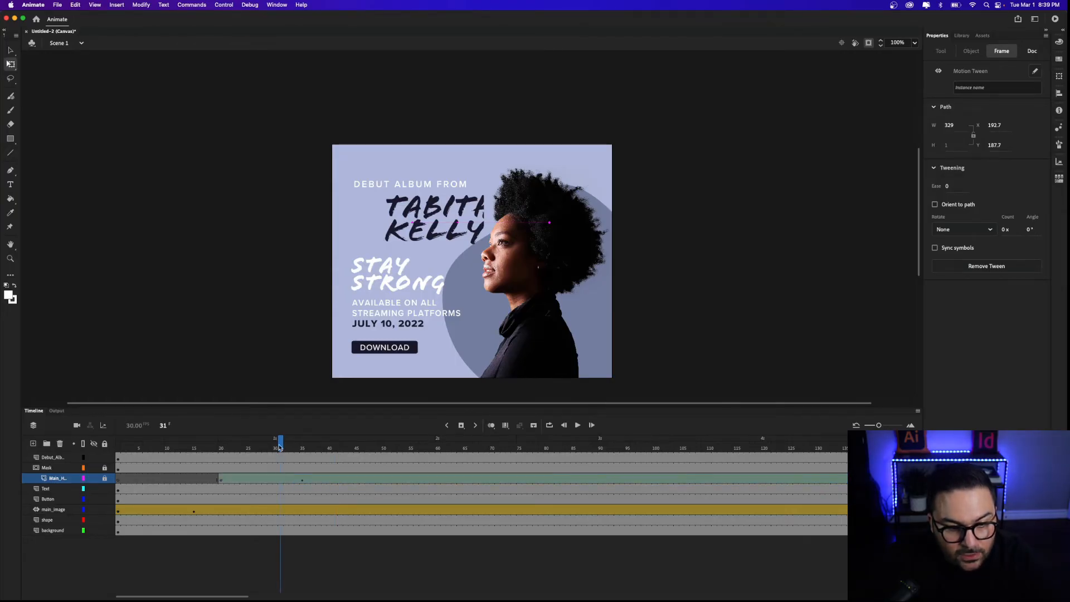
pyautogui.press('Return')
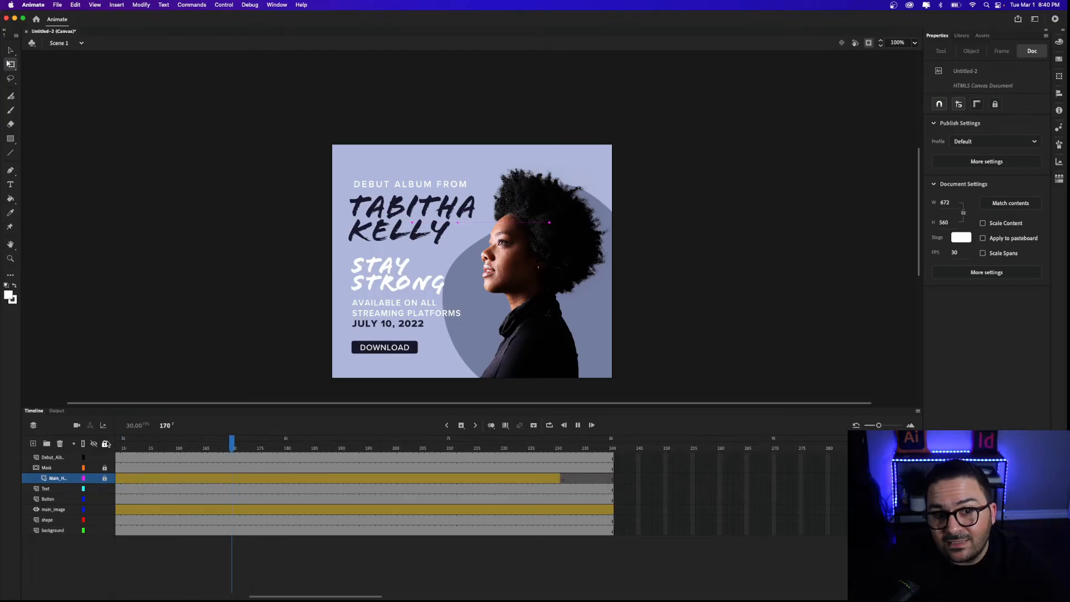
pyautogui.press('Return')
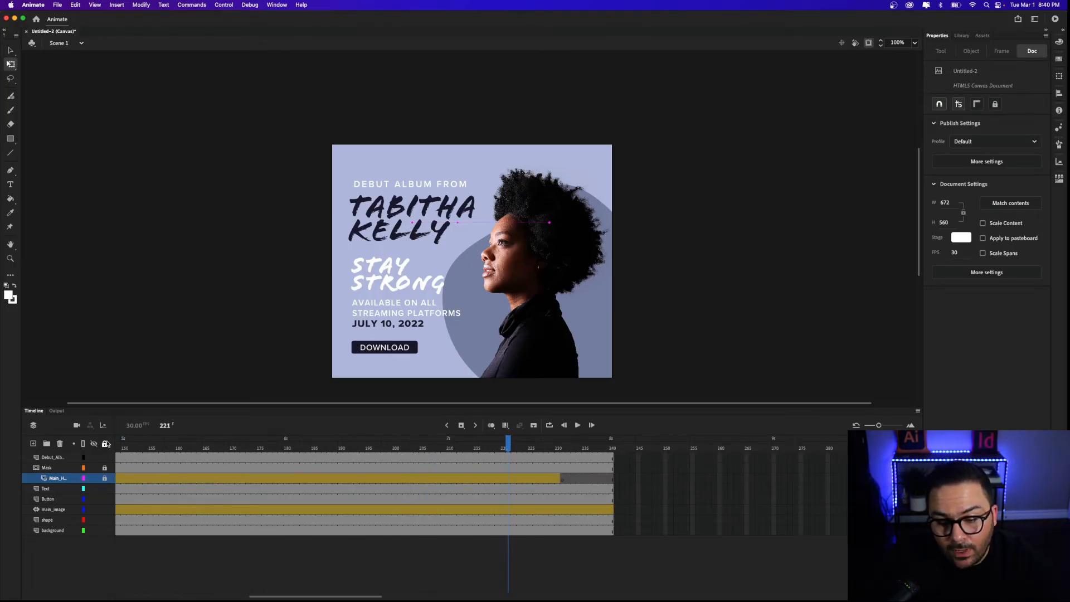
# Extend the headline tween from frame 231 through frame 240 and play back the full animation.
pyautogui.click(561, 478)
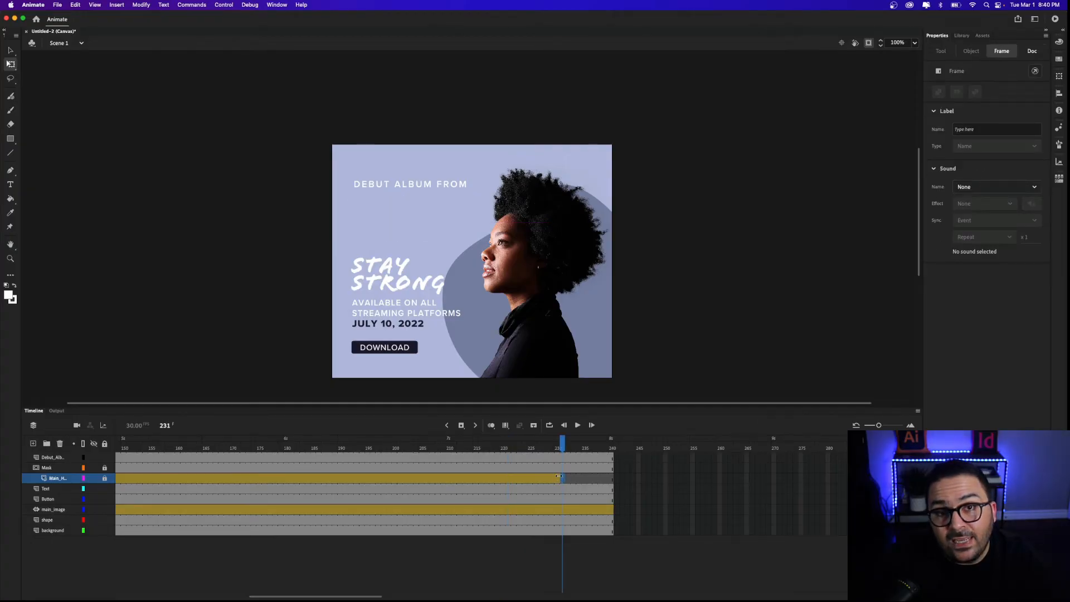
pyautogui.moveTo(569, 476); pyautogui.dragTo(607, 478)
pyautogui.click(611, 478)
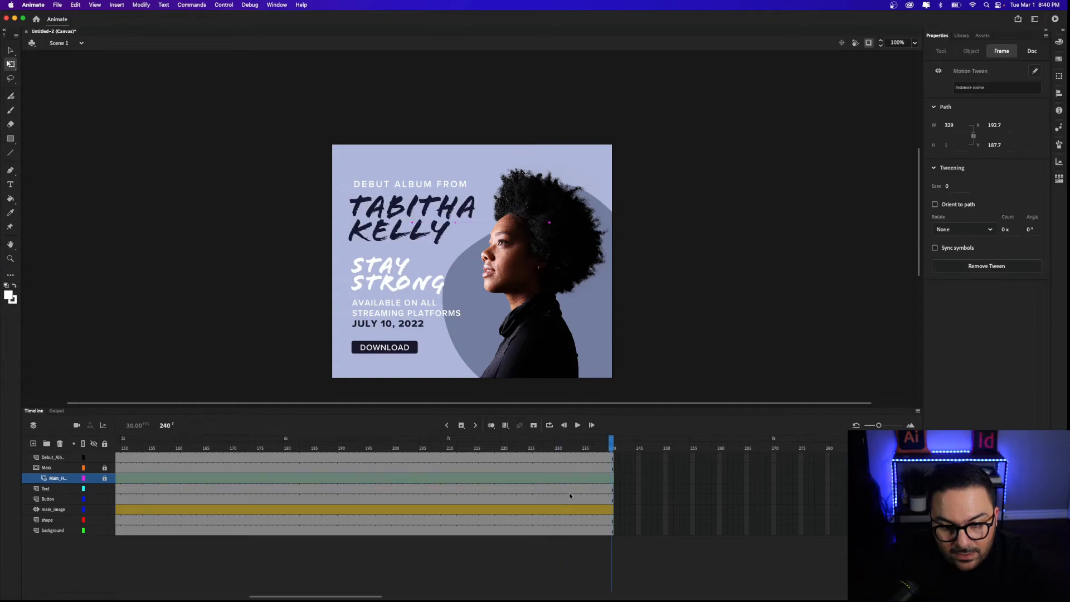
pyautogui.press('Return')
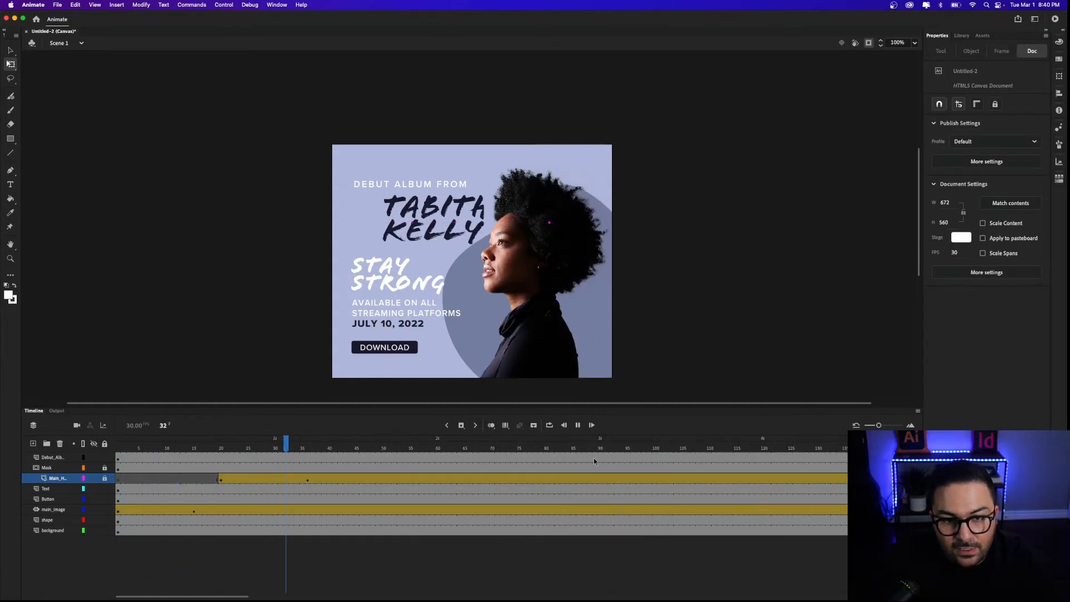
pyautogui.press('Return')
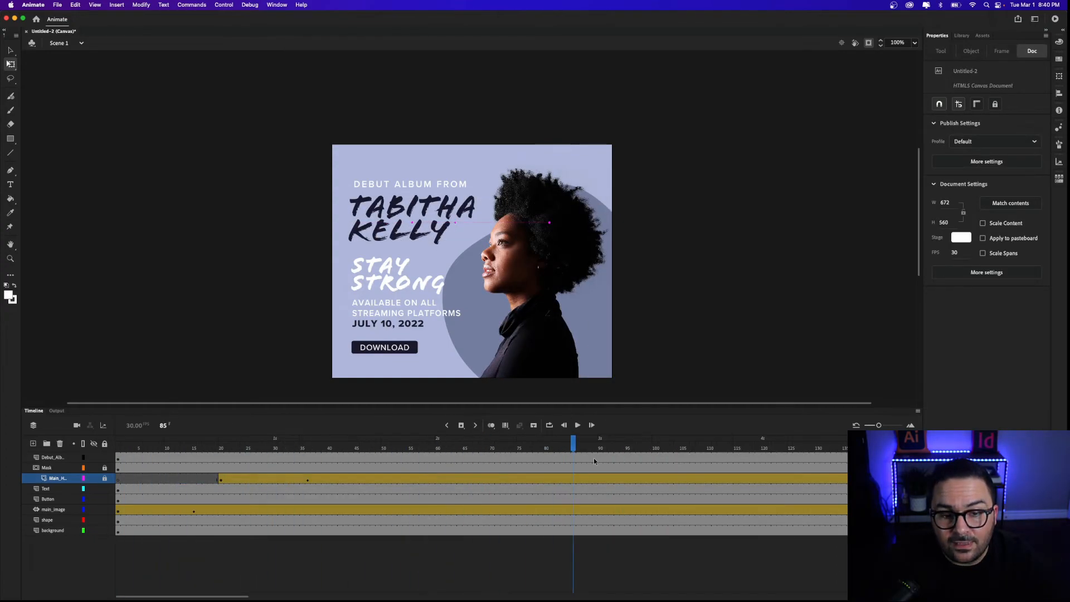
pyautogui.moveTo(572, 446); pyautogui.dragTo(341, 440)
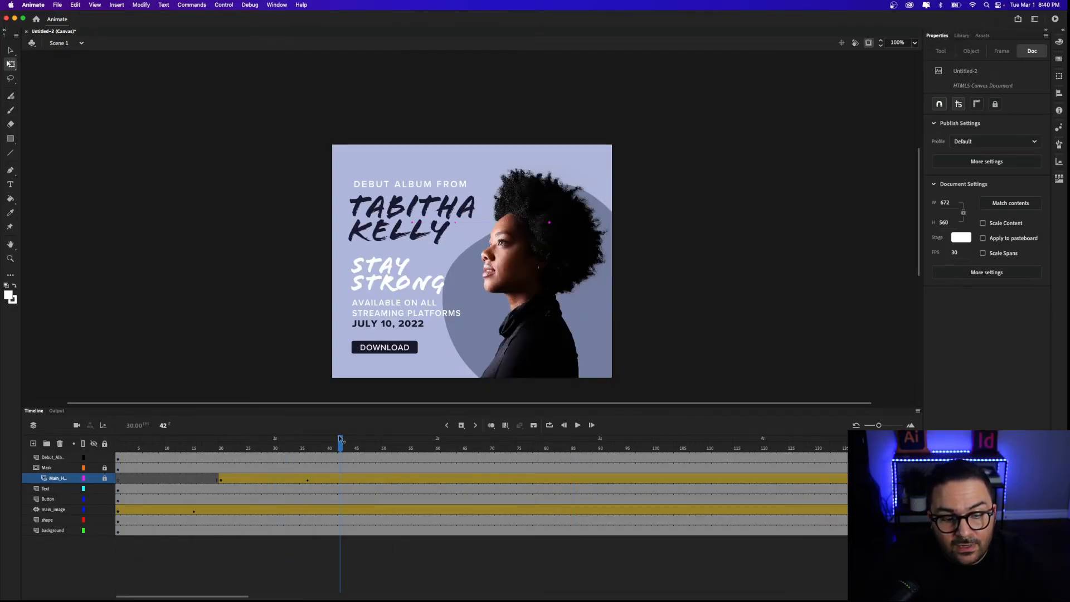
pyautogui.click(396, 350)
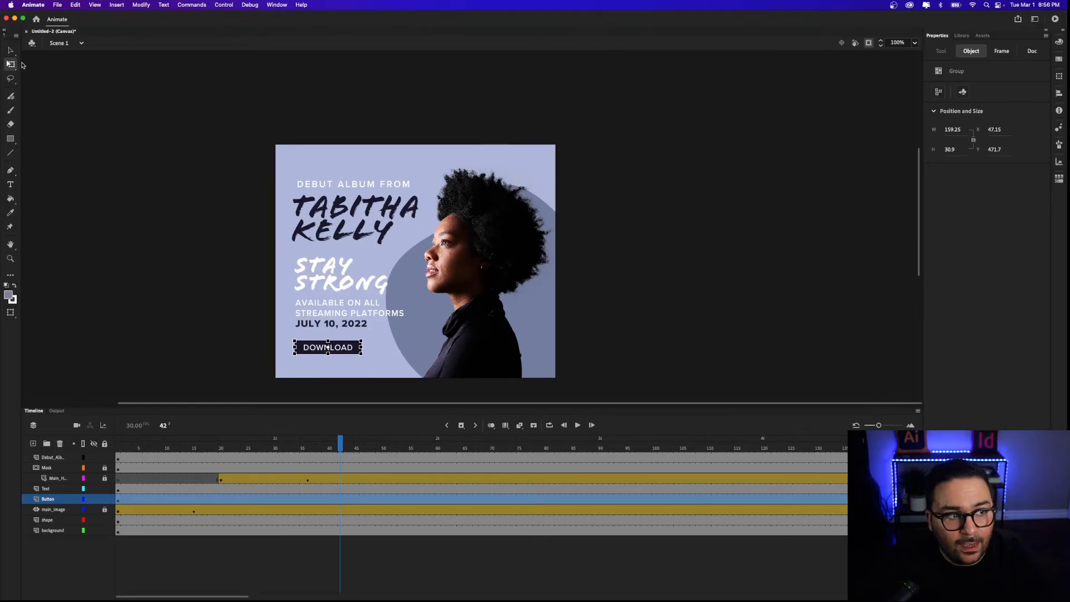
# Convert the DOWNLOAD button artwork into a Button symbol named 'Download Button'.
pyautogui.click(11, 51)
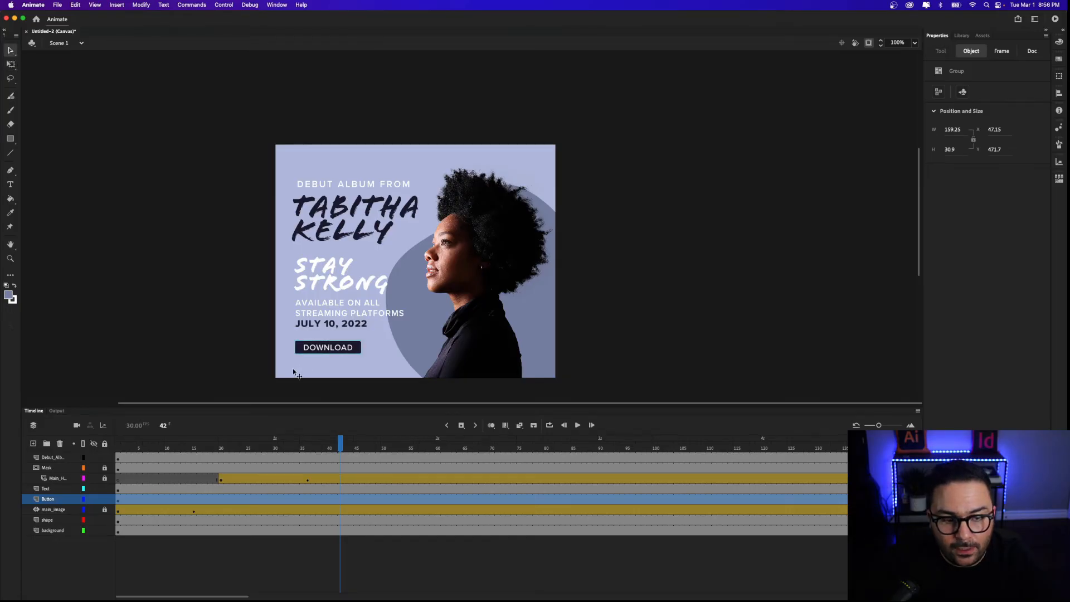
pyautogui.rightClick(343, 352)
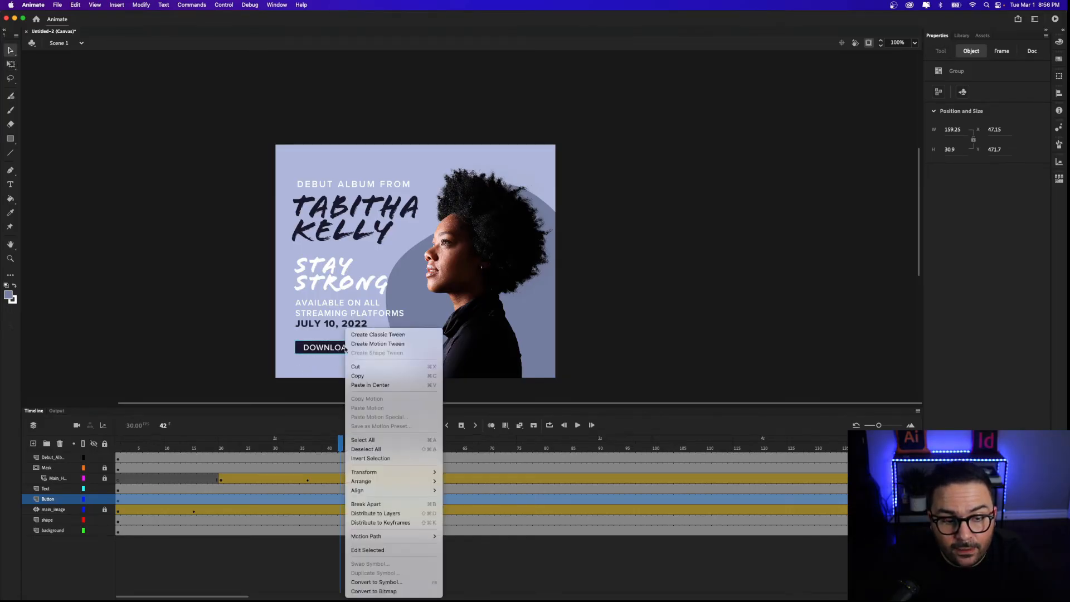
pyautogui.click(409, 582)
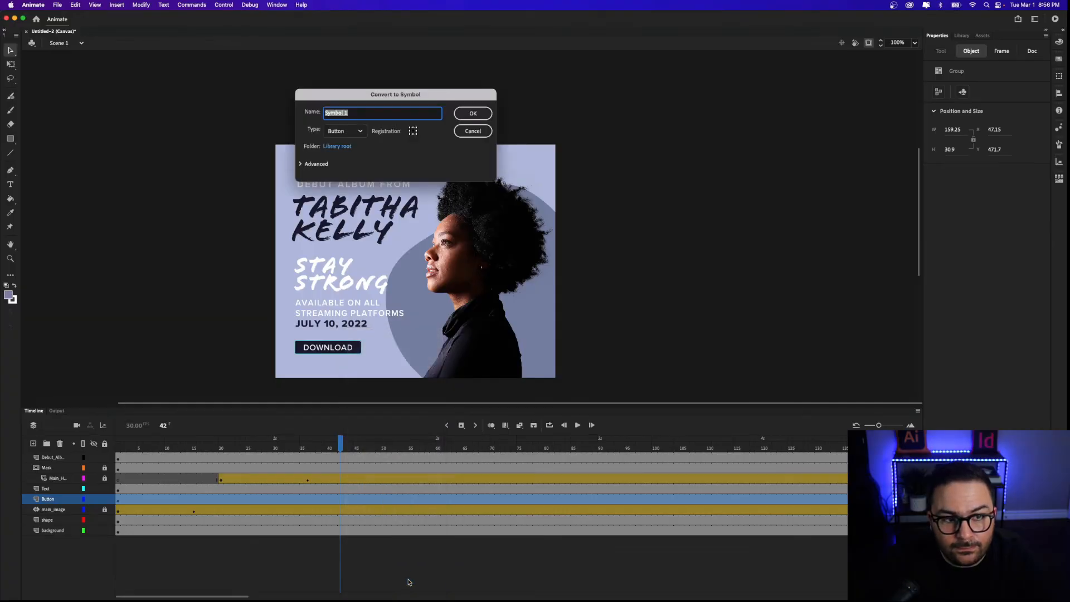
pyautogui.write('D')
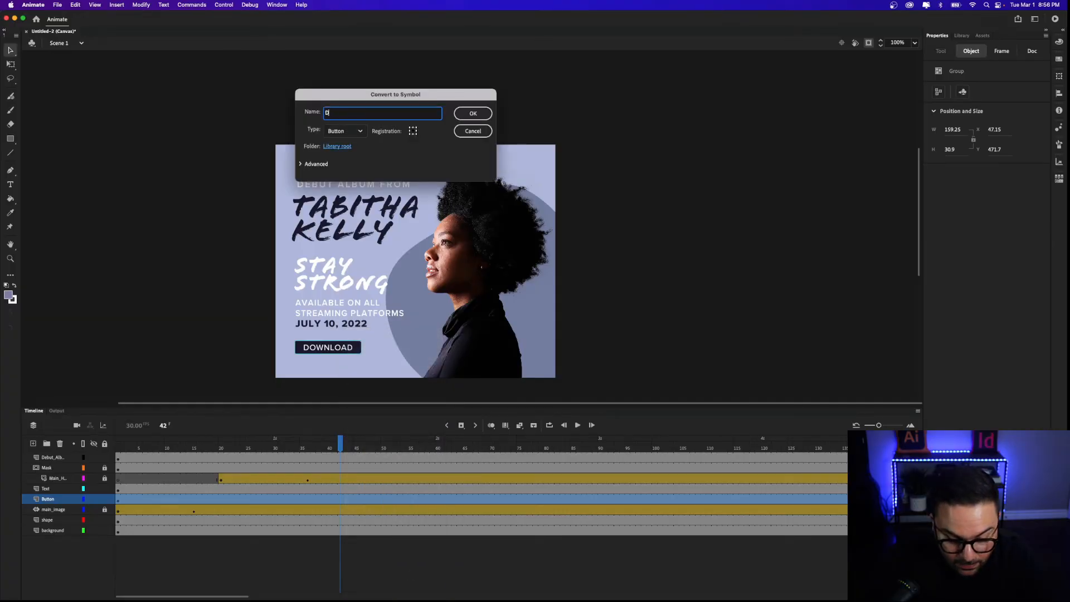
pyautogui.write('ownload Butto')
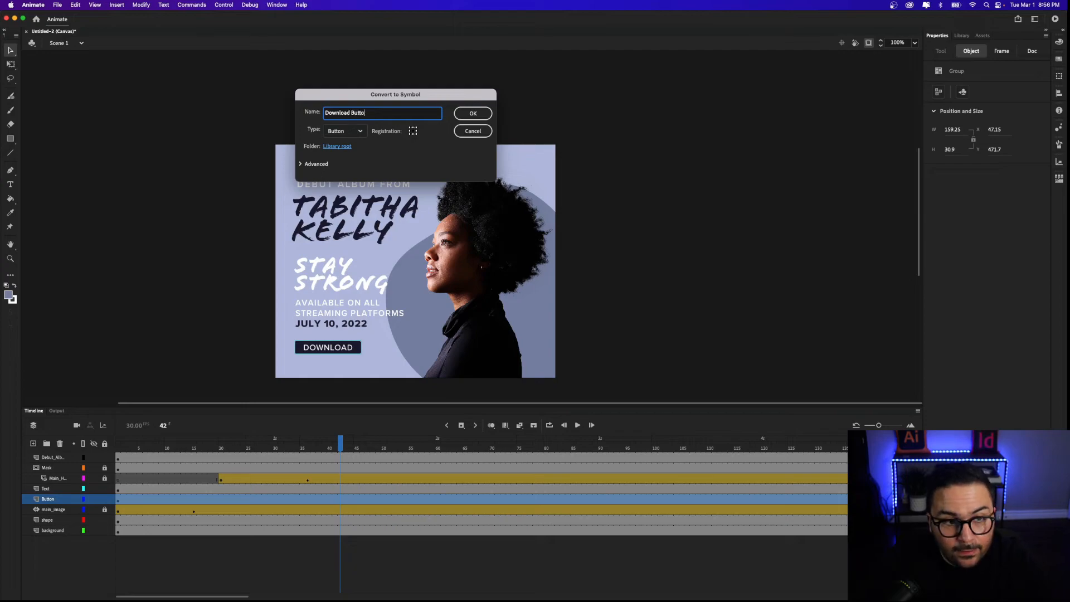
pyautogui.write('n')
pyautogui.click(339, 133)
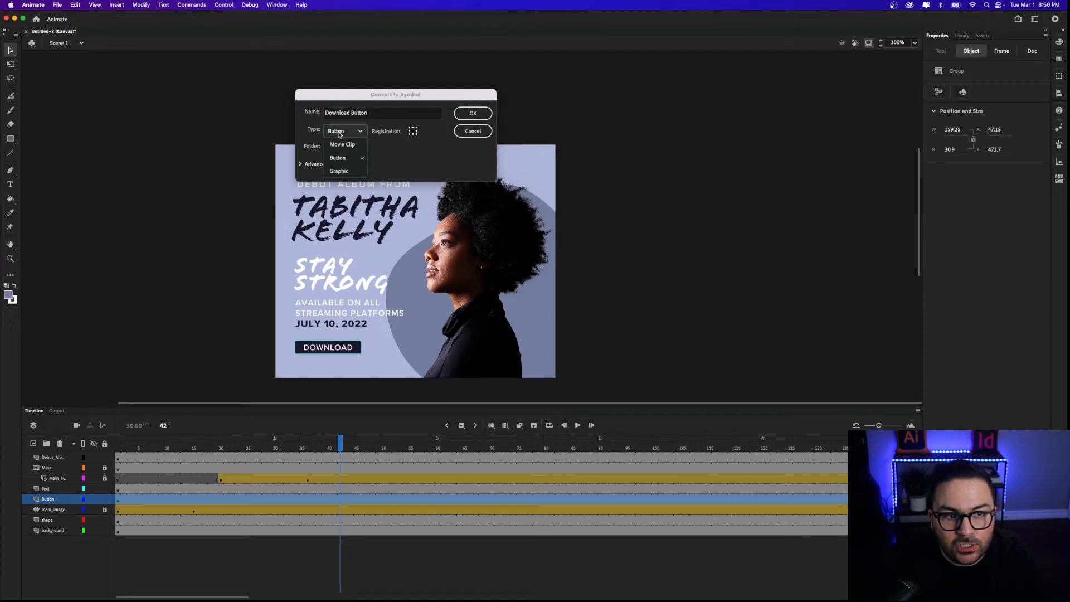
pyautogui.click(338, 158)
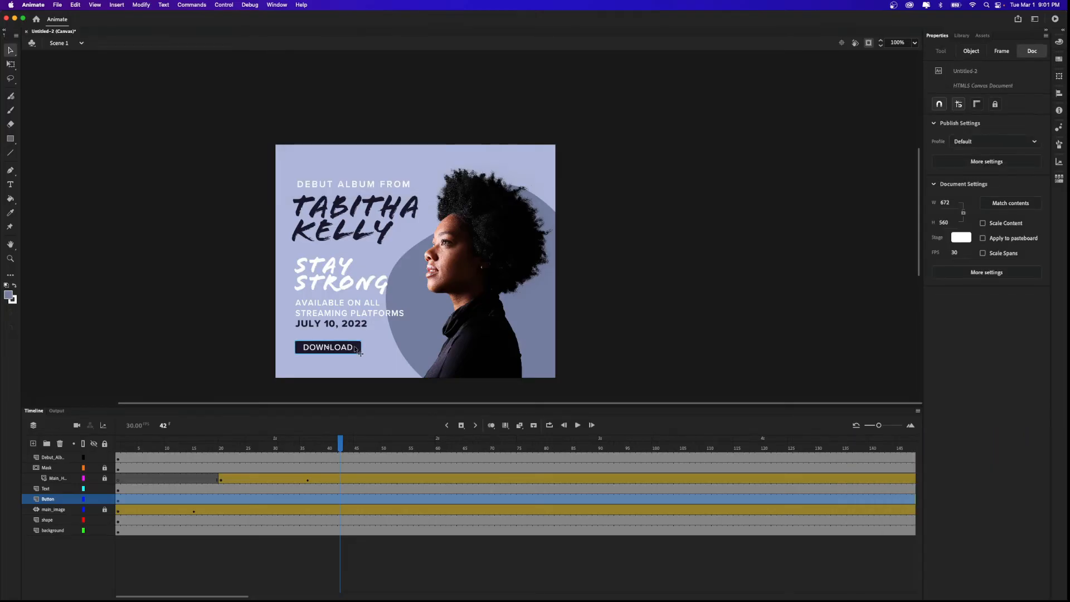
# Inside the Download Button symbol, add an Over-state keyframe and select its background rectangle.
pyautogui.doubleClick(354, 347)
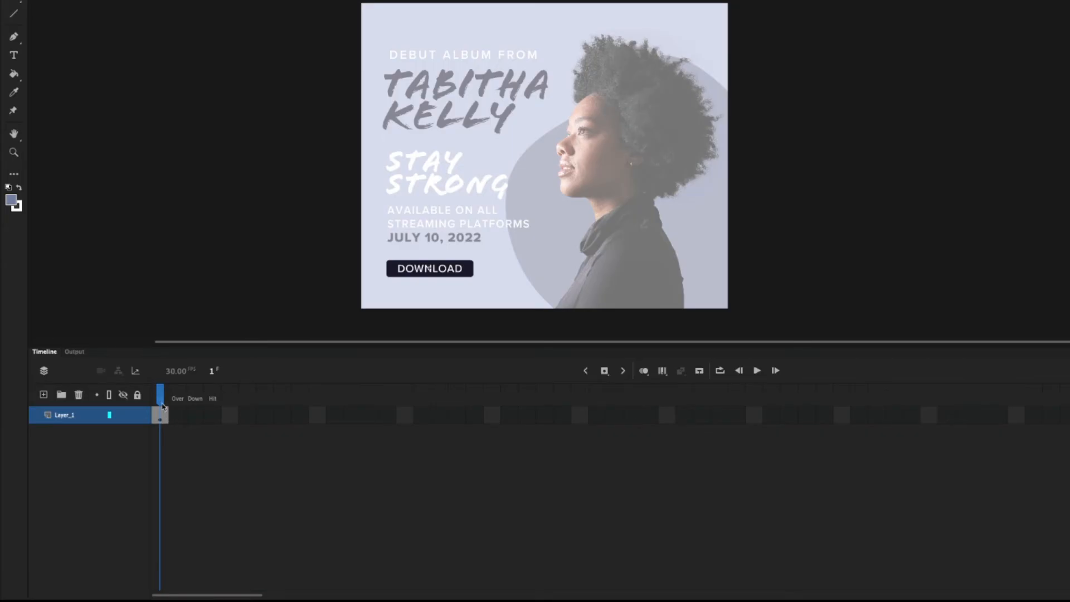
pyautogui.click(177, 415)
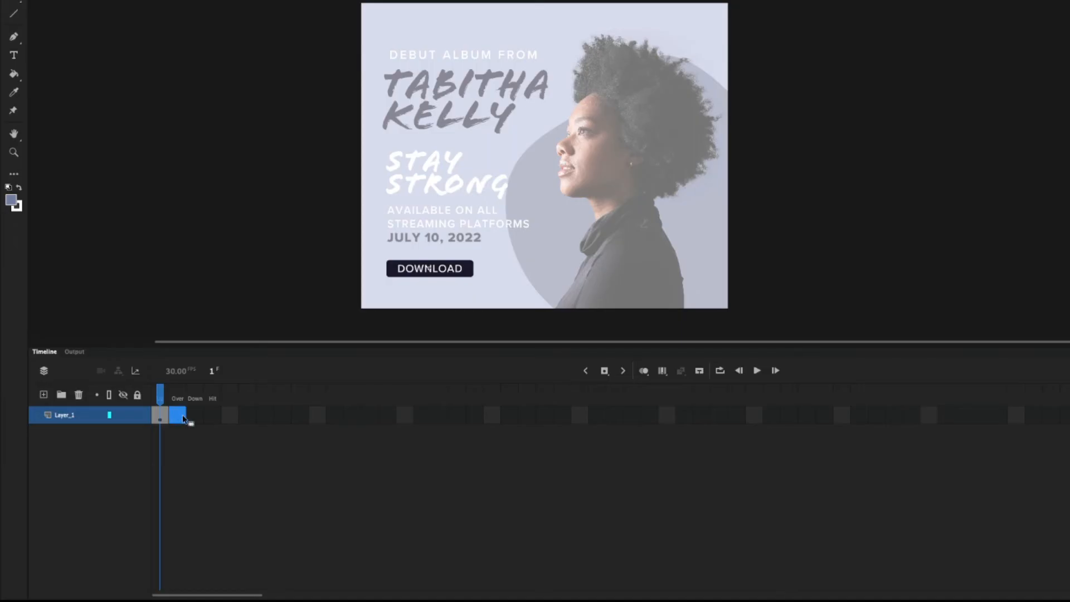
pyautogui.click(603, 371)
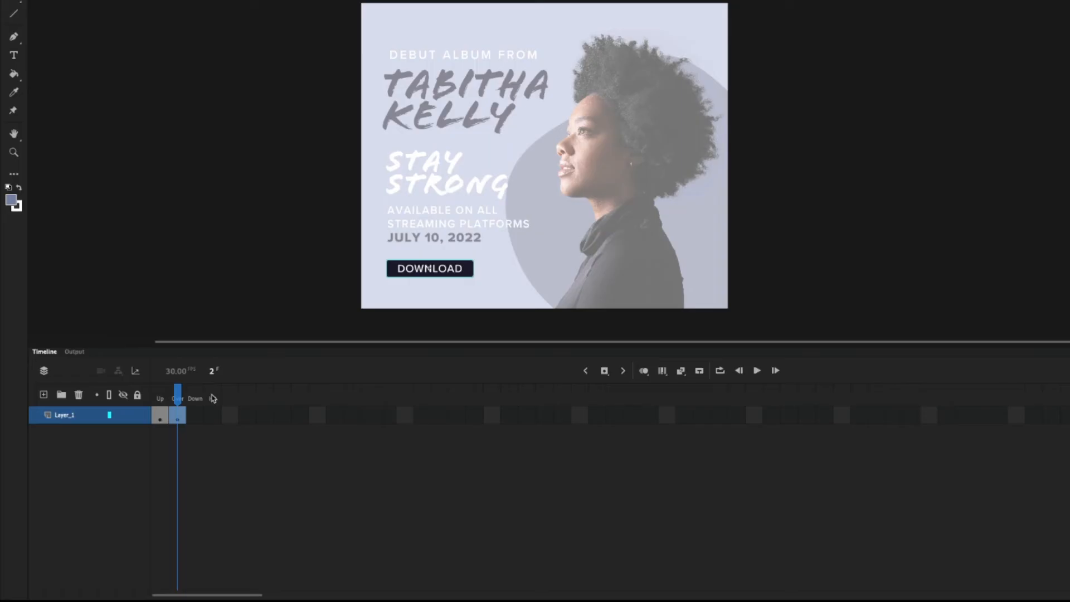
pyautogui.click(469, 273)
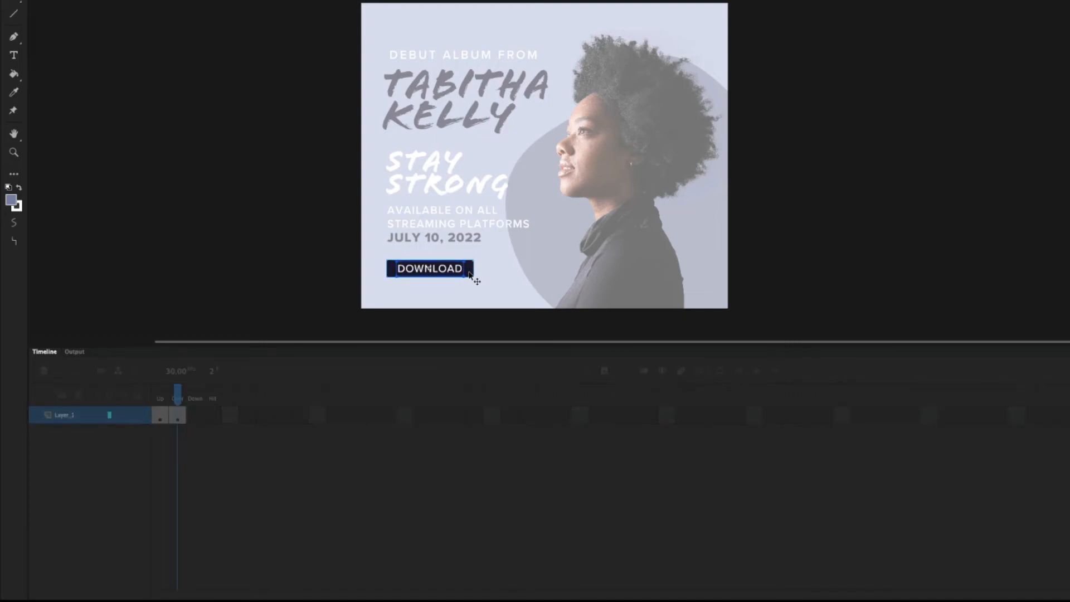
pyautogui.press('Delete')
pyautogui.click(458, 273)
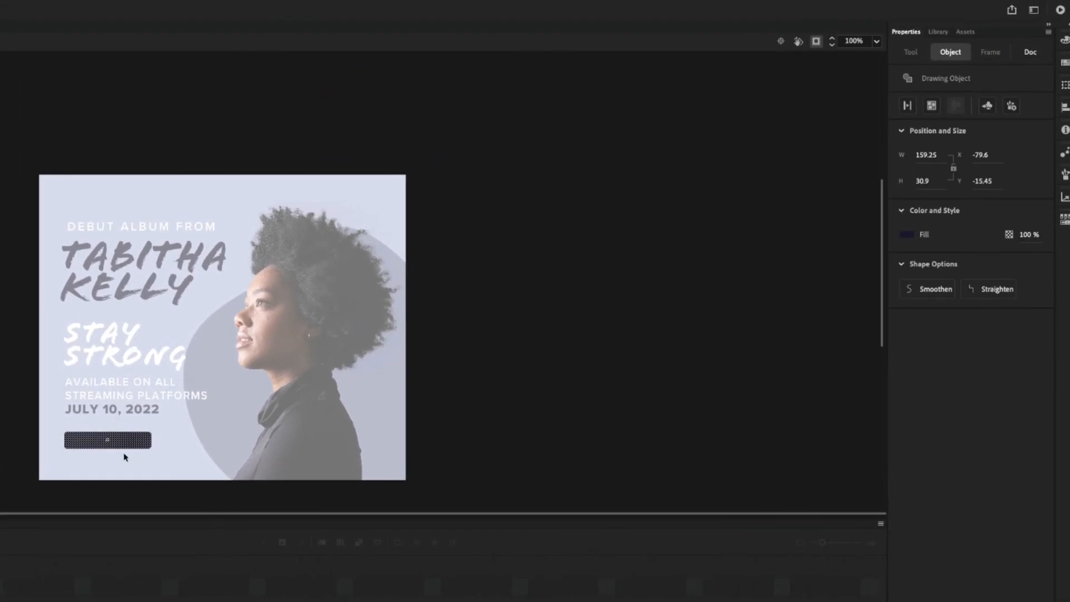
# Fill the Over-state rectangle with grey-blue #8080AA.
pyautogui.click(907, 234)
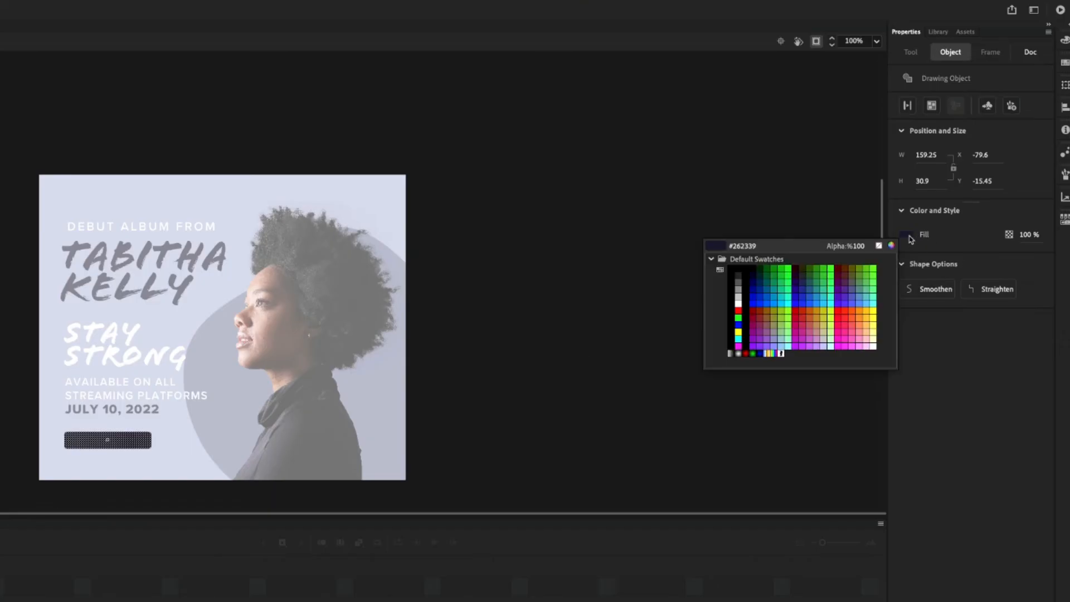
pyautogui.click(743, 246)
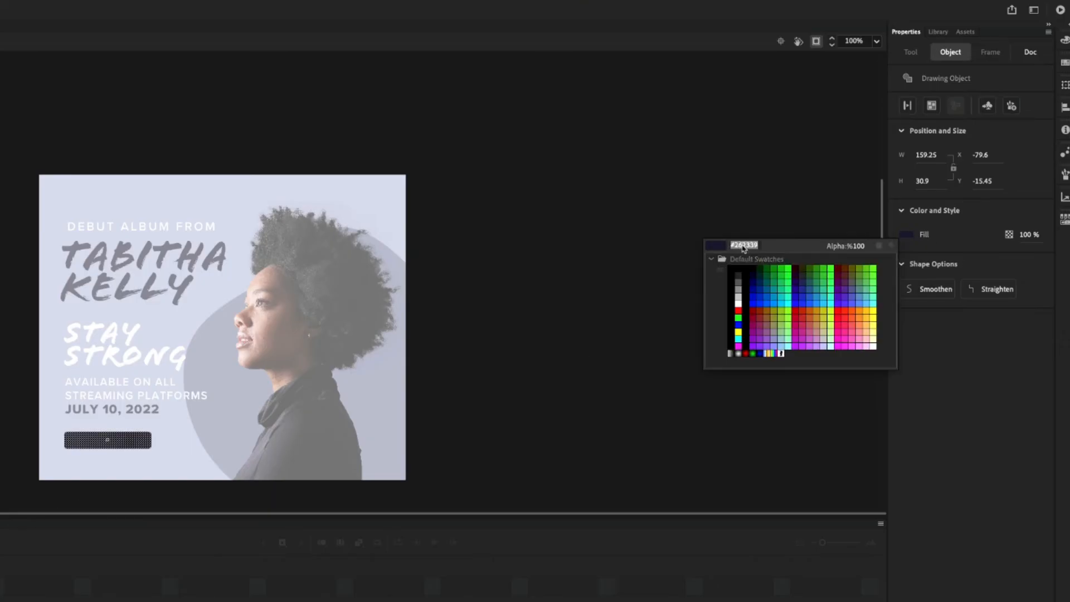
pyautogui.write('#8080AA')
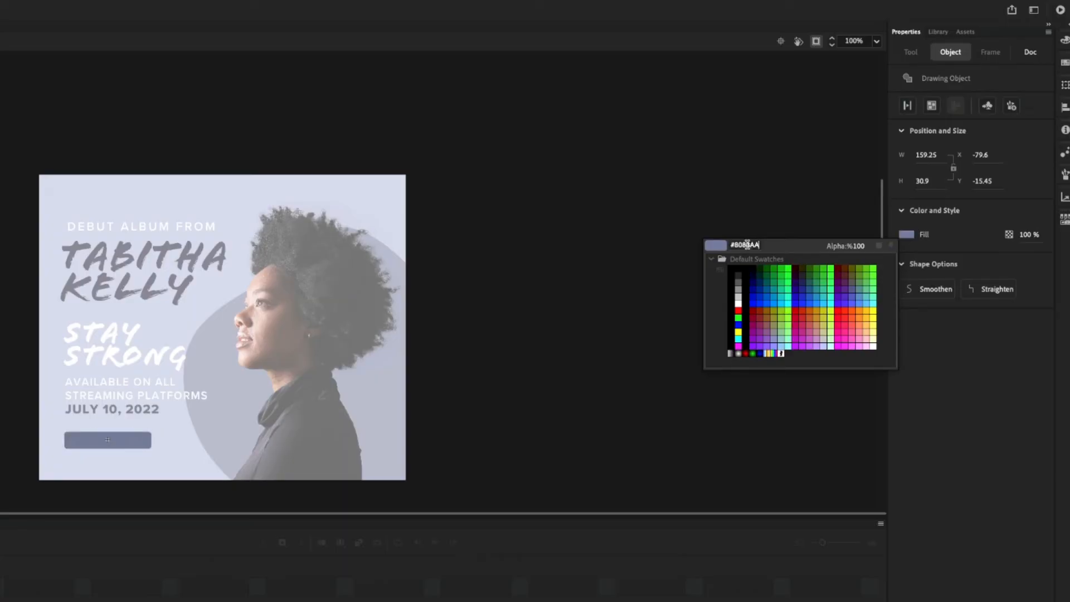
pyautogui.click(447, 286)
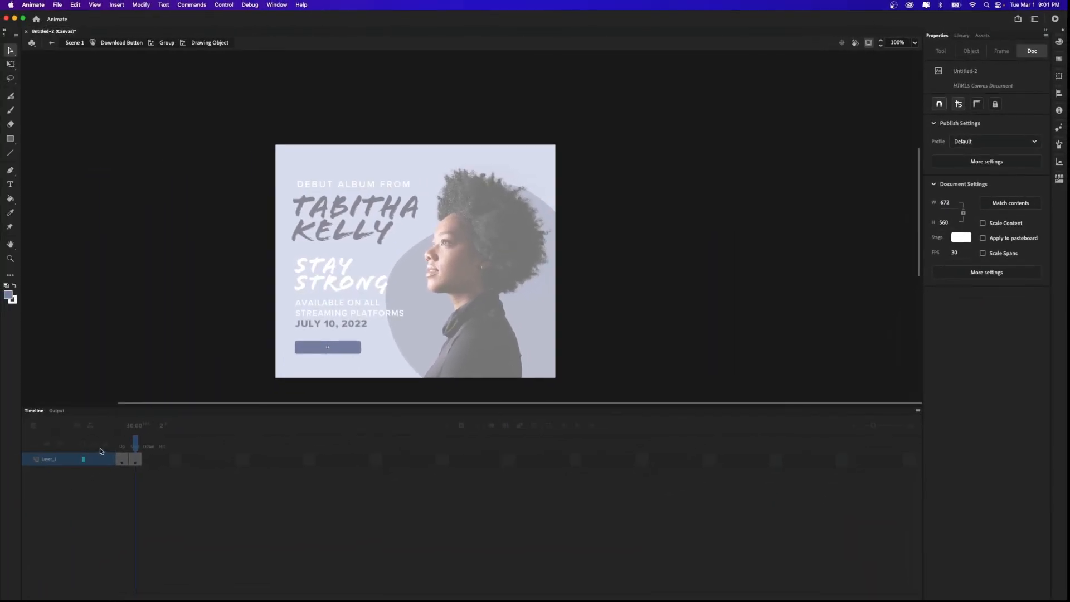
# Exit the group, compare the button's Up and Over colours, and return to Scene 1.
pyautogui.click(166, 43)
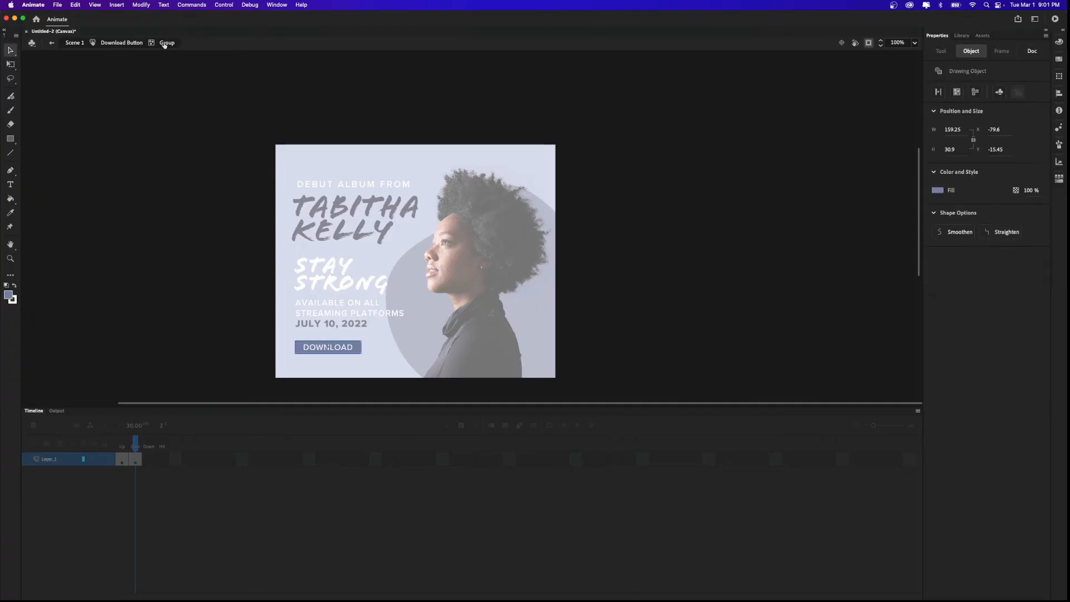
pyautogui.click(123, 43)
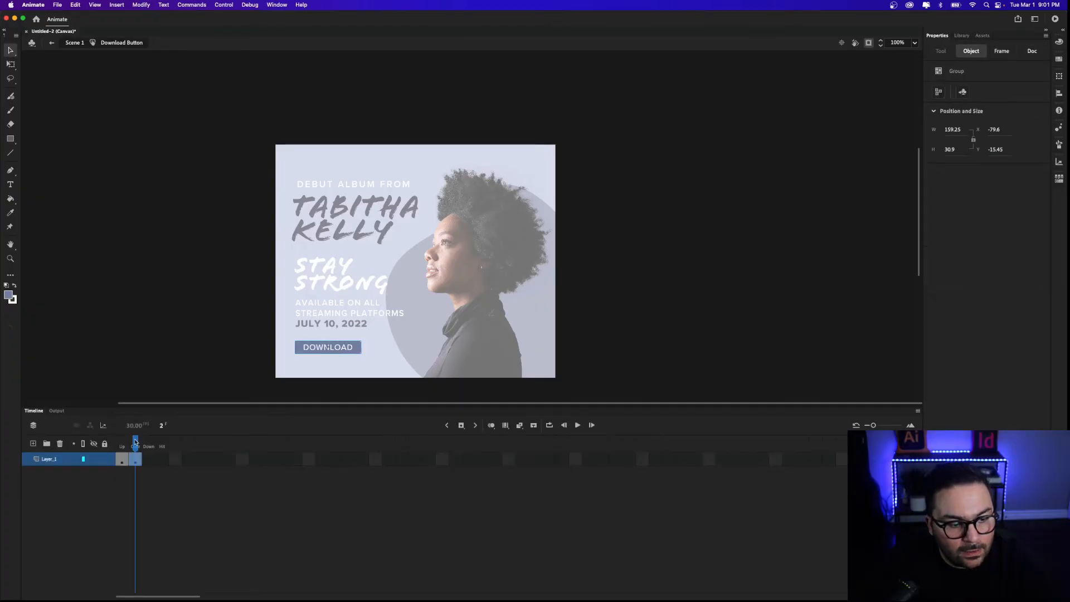
pyautogui.moveTo(137, 446); pyautogui.dragTo(119, 444)
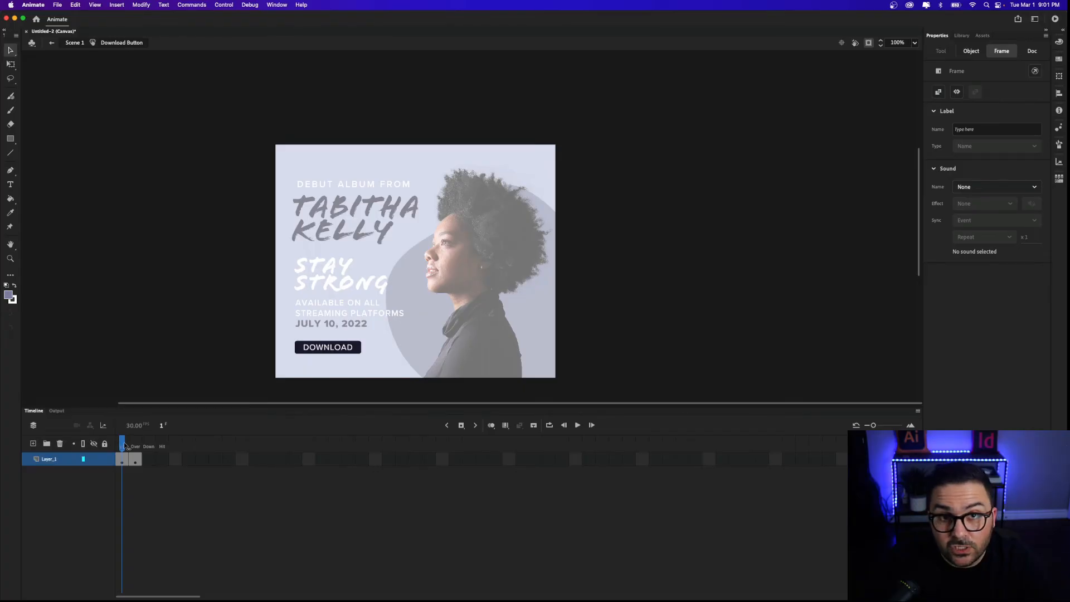
pyautogui.click(135, 446)
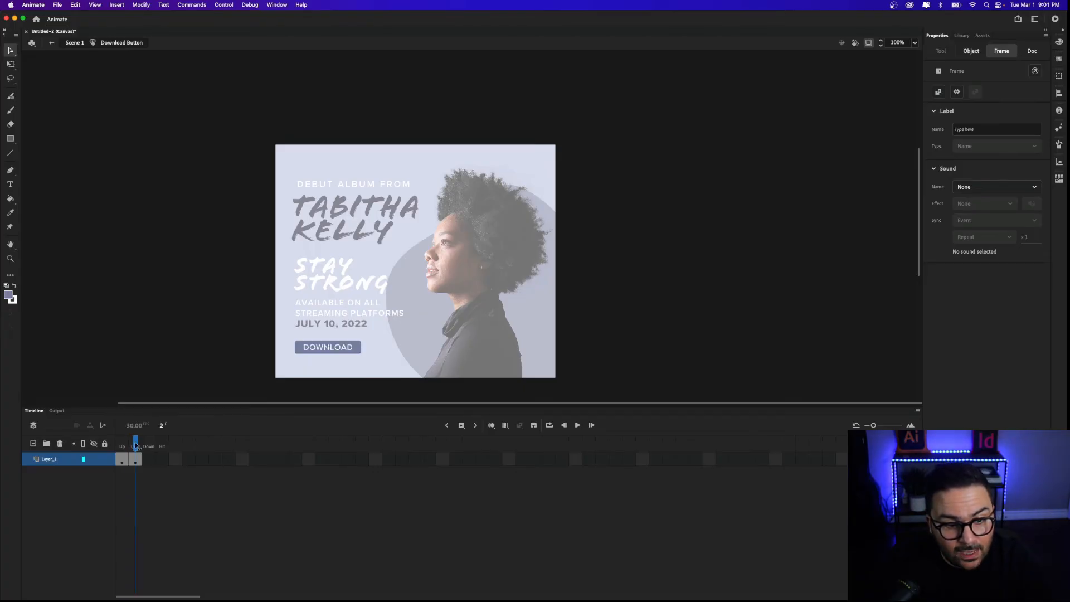
pyautogui.moveTo(135, 445); pyautogui.dragTo(121, 445)
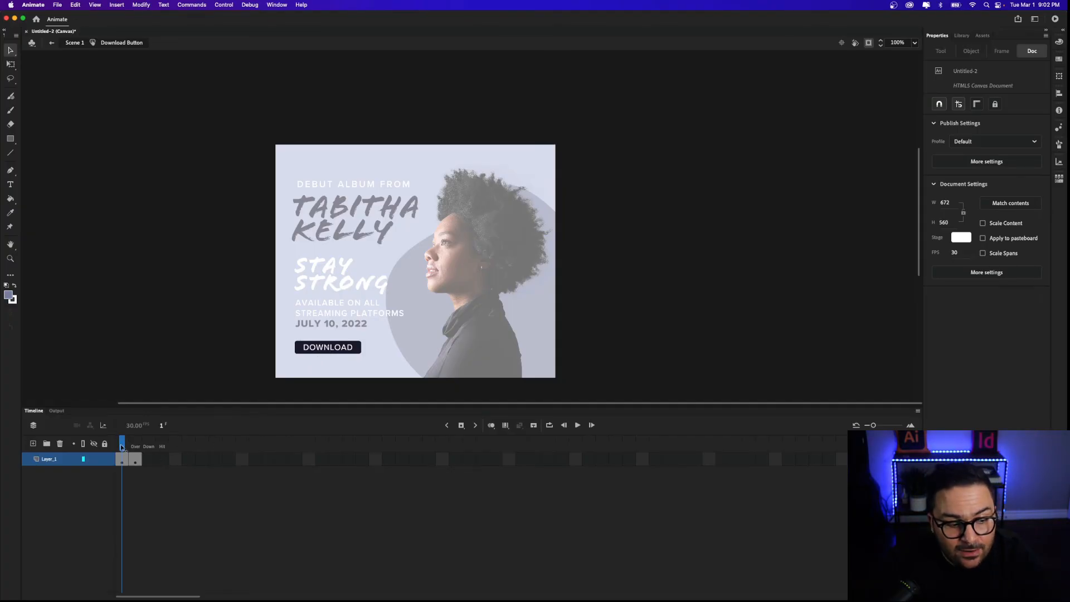
pyautogui.moveTo(121, 447)
pyautogui.mouseDown()
pyautogui.moveTo(137, 448)
pyautogui.moveTo(125, 447)
pyautogui.mouseUp()
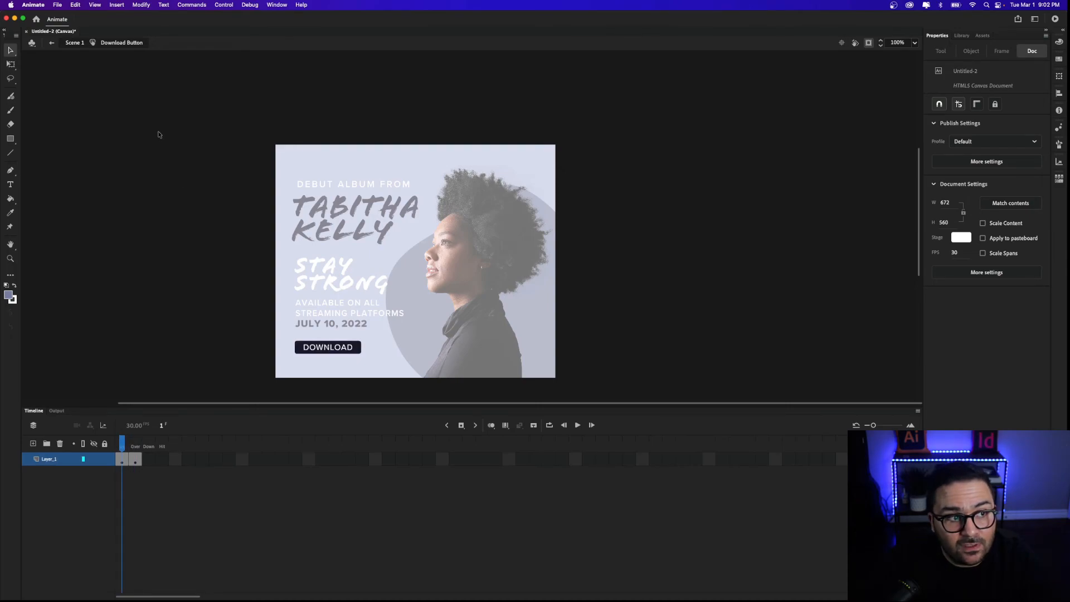
pyautogui.click(75, 43)
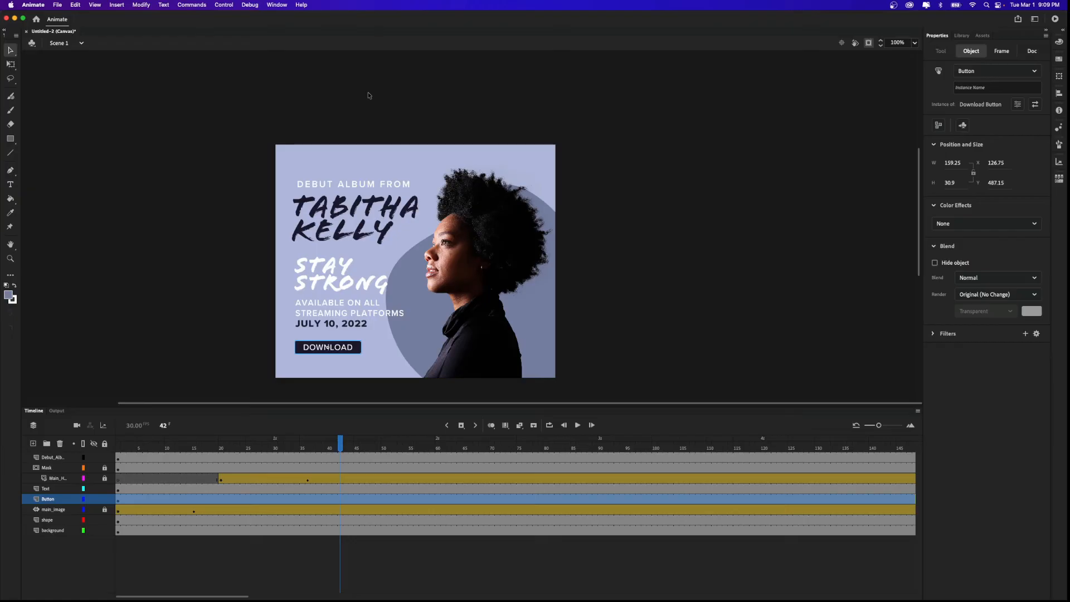
# Open the Actions and Code Snippets panels side by side, then show the button's Object properties.
pyautogui.click(277, 5)
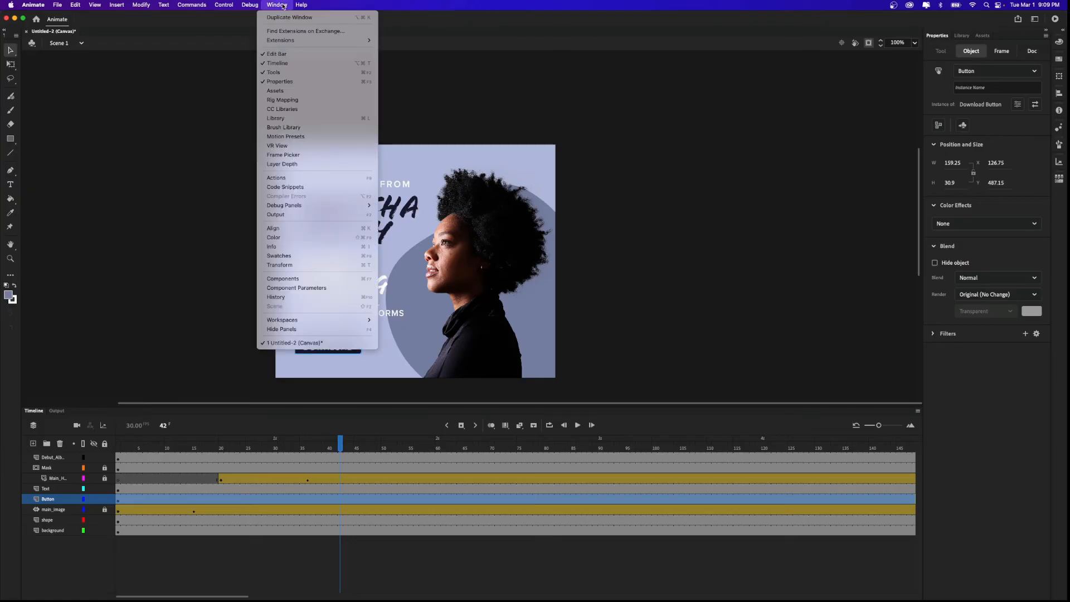
pyautogui.click(321, 178)
pyautogui.moveTo(744, 79); pyautogui.dragTo(640, 94)
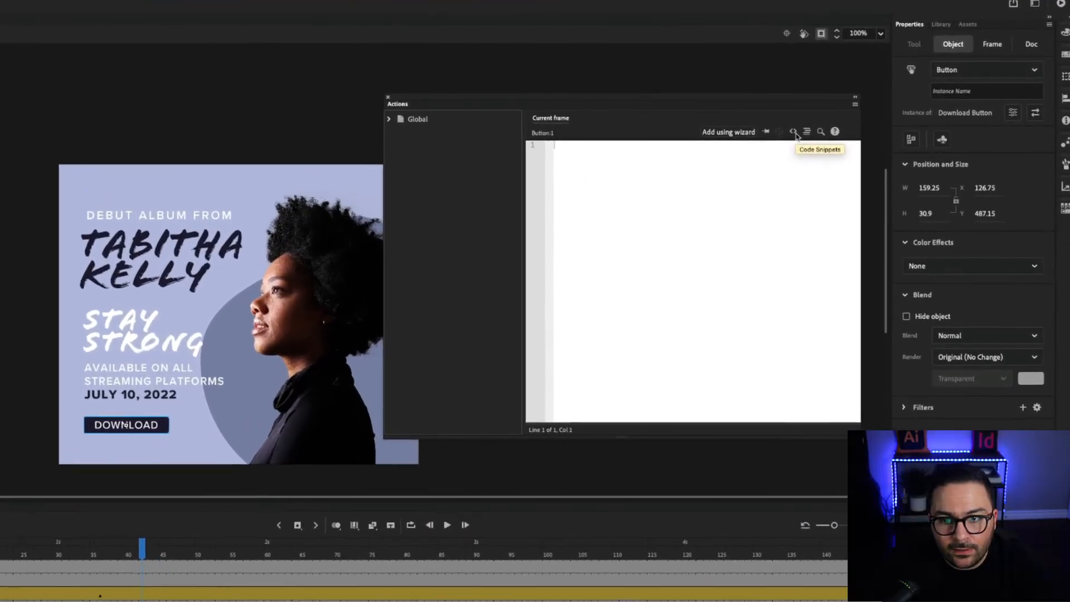
pyautogui.click(792, 132)
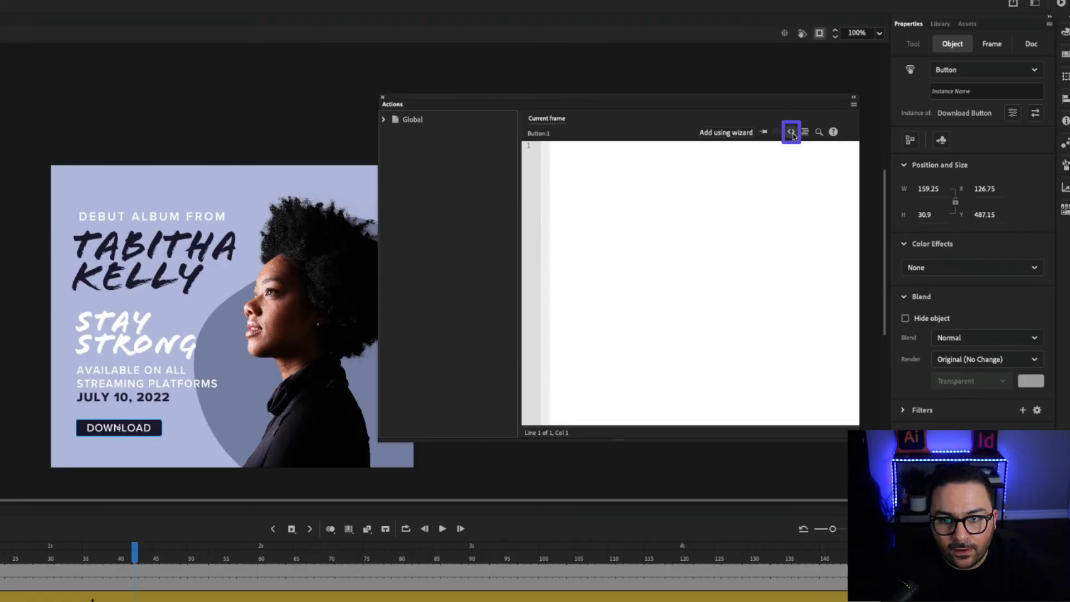
pyautogui.moveTo(423, 159); pyautogui.dragTo(413, 167)
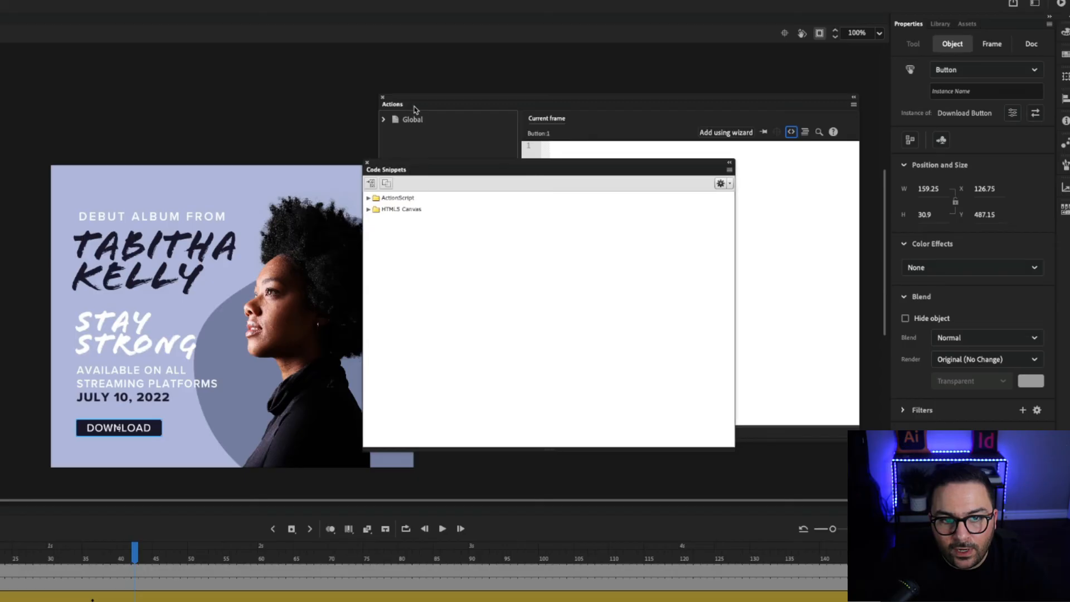
pyautogui.moveTo(424, 102); pyautogui.dragTo(422, 85)
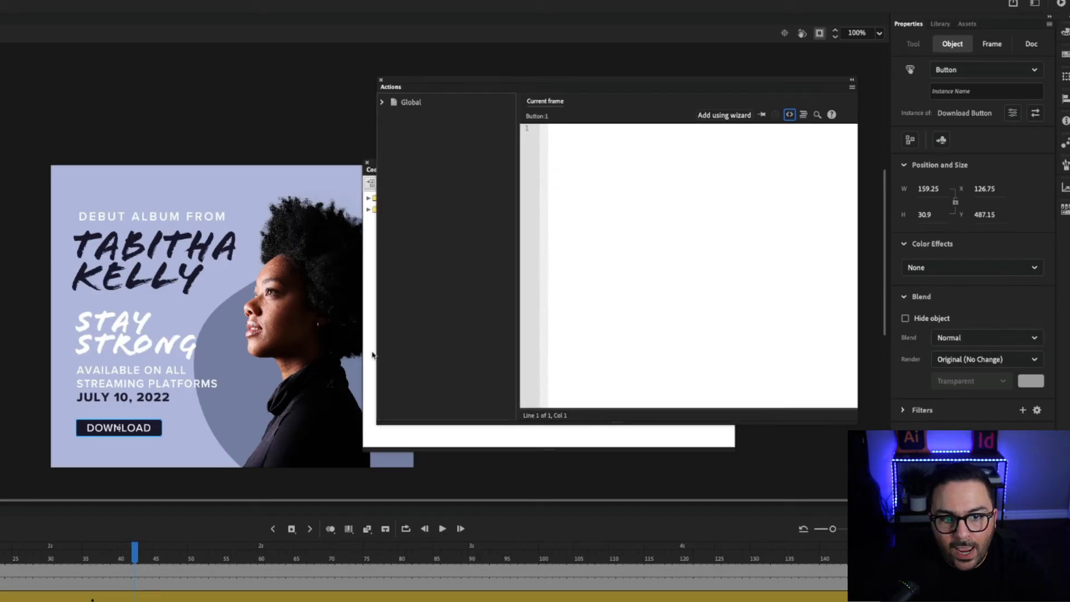
pyautogui.click(381, 438)
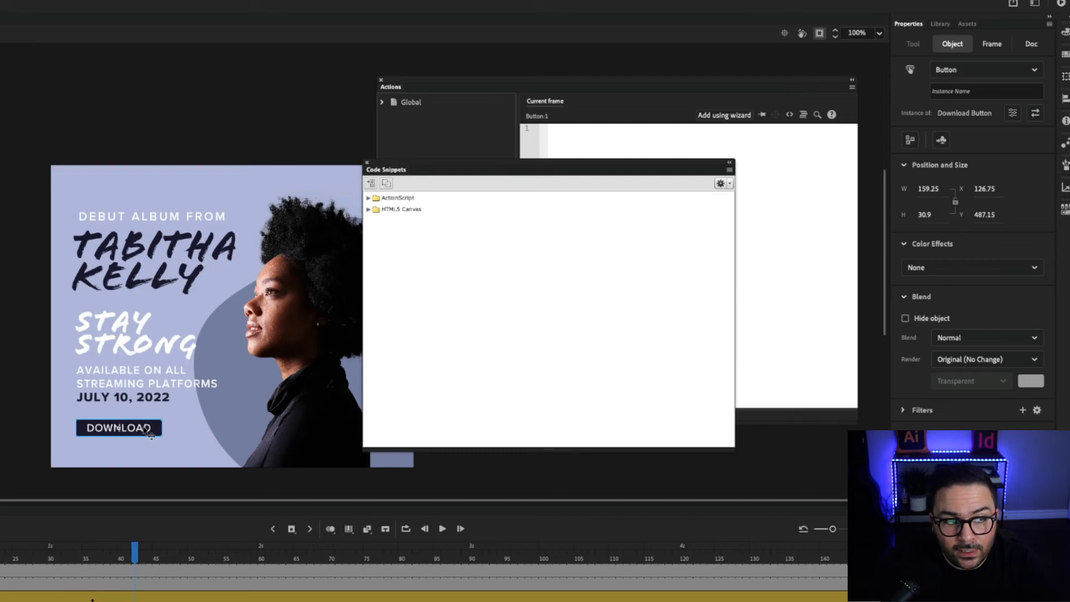
pyautogui.click(954, 44)
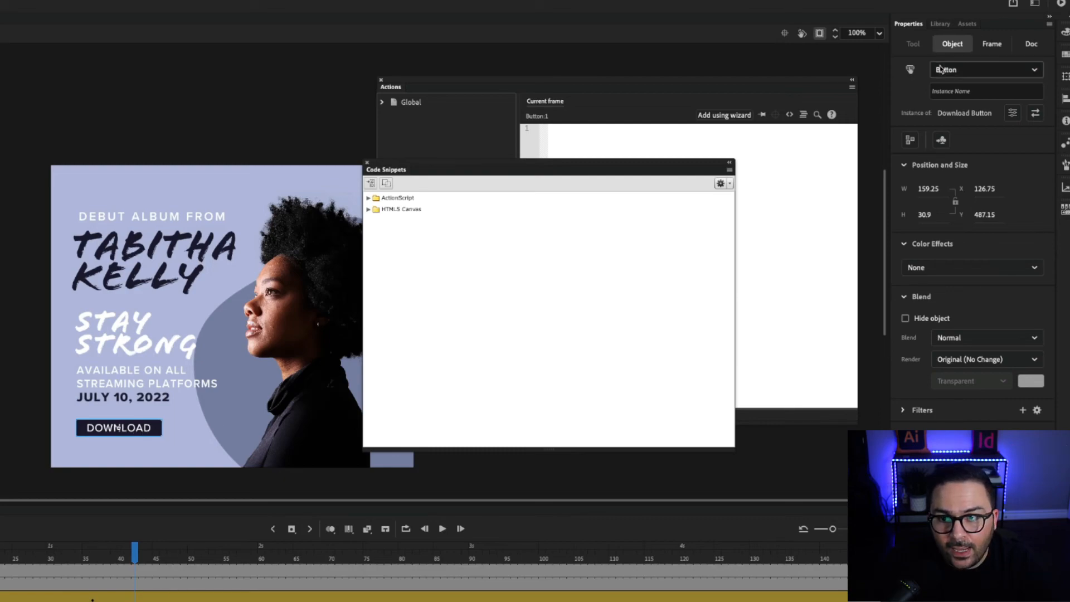
# Enter download_btn as the Download Button's instance name in Properties.
pyautogui.click(964, 92)
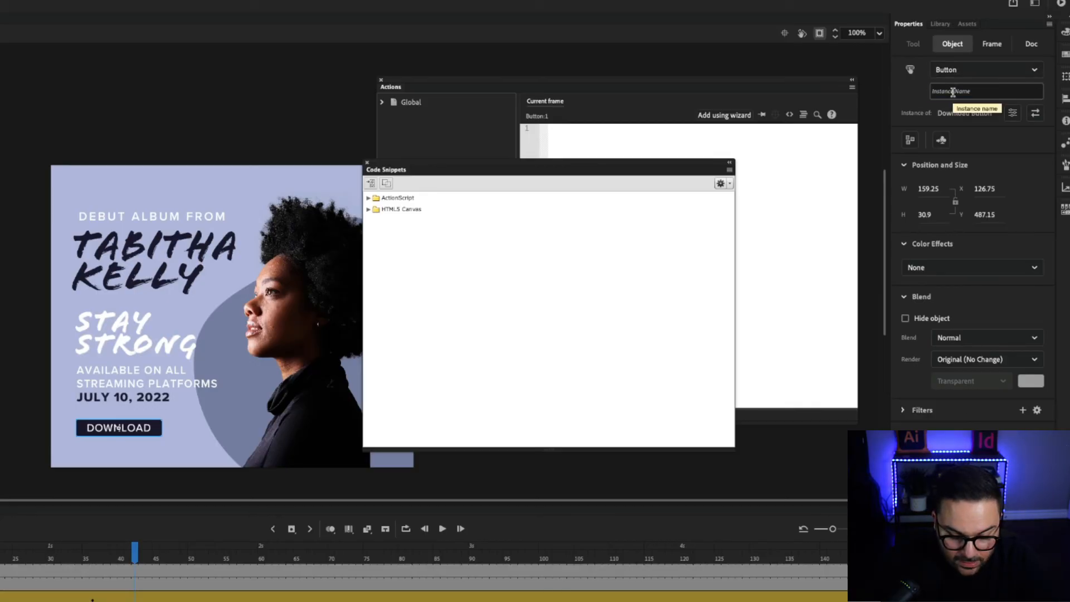
pyautogui.write('Download')
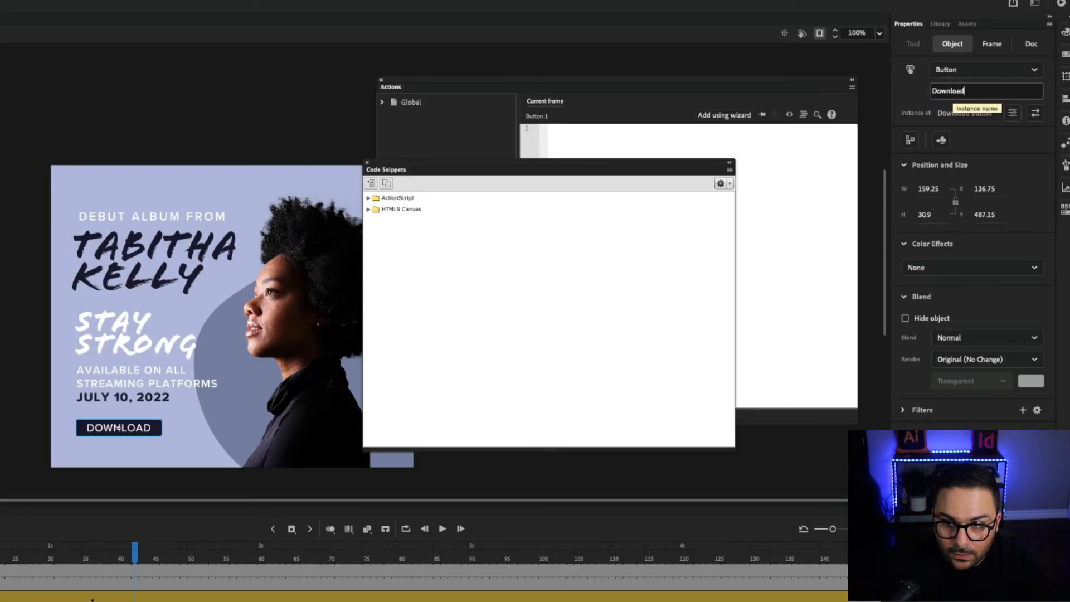
pyautogui.press('BackSpace')
pyautogui.press('BackSpace')
pyautogui.press('BackSpace')
pyautogui.press('BackSpace')
pyautogui.press('BackSpace')
pyautogui.press('BackSpace')
pyautogui.press('BackSpace')
pyautogui.press('BackSpace')
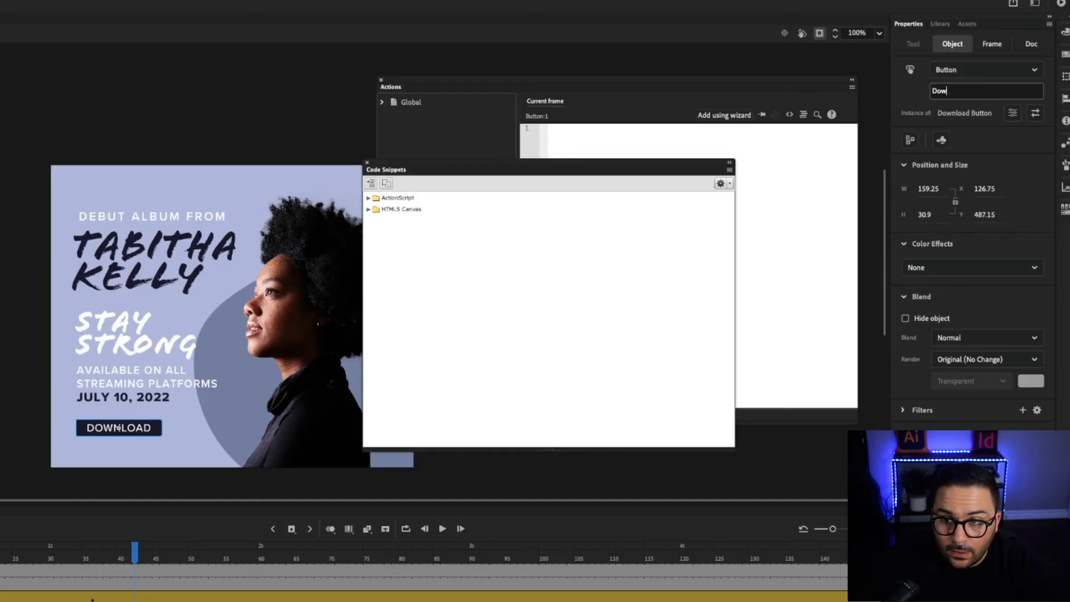
pyautogui.write('downlo')
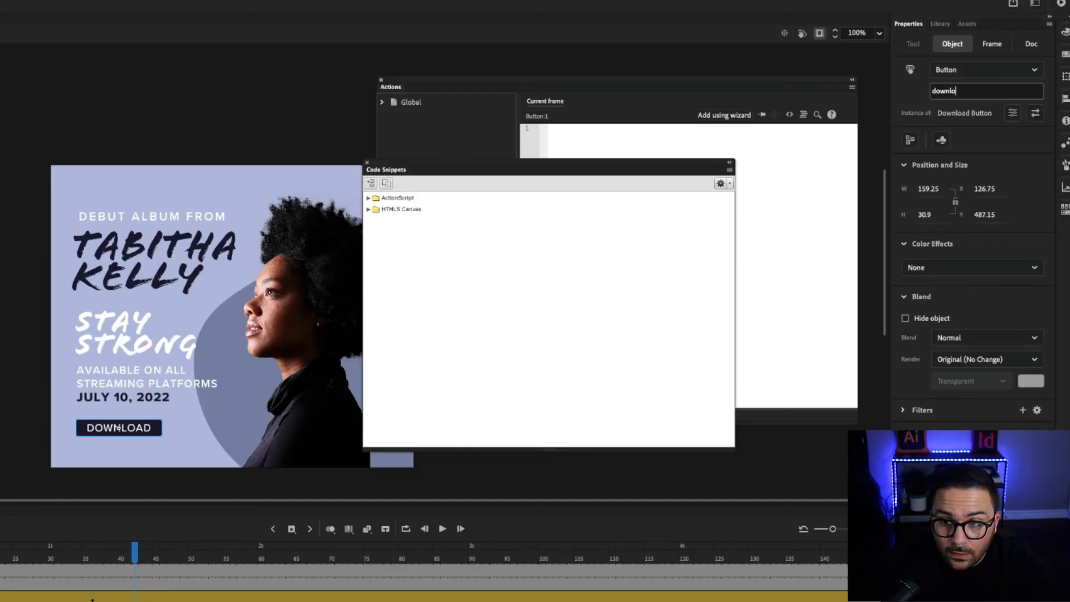
pyautogui.write('ad_')
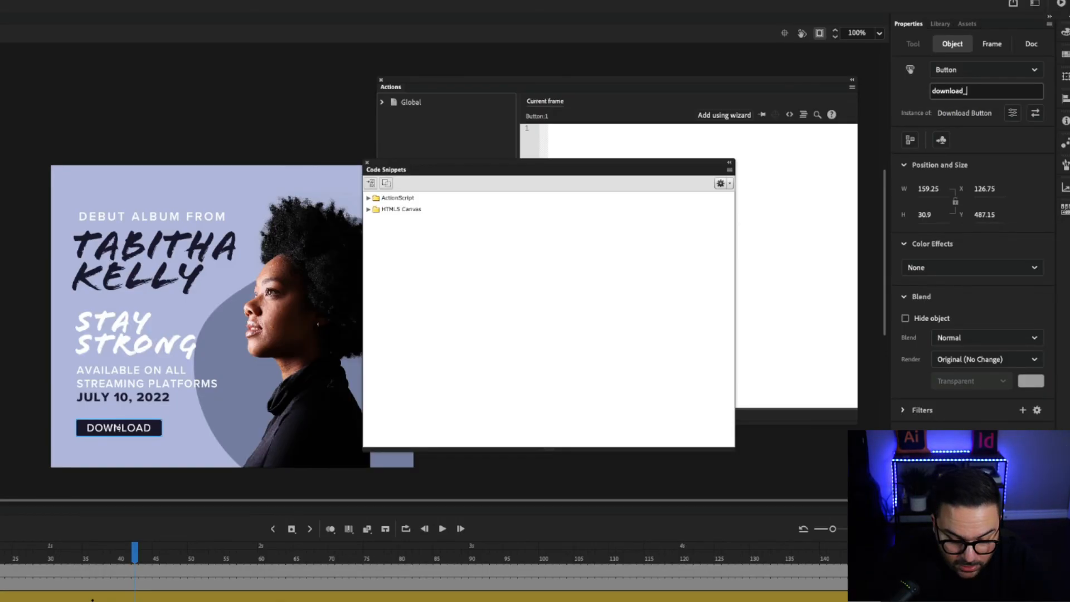
pyautogui.write('btn')
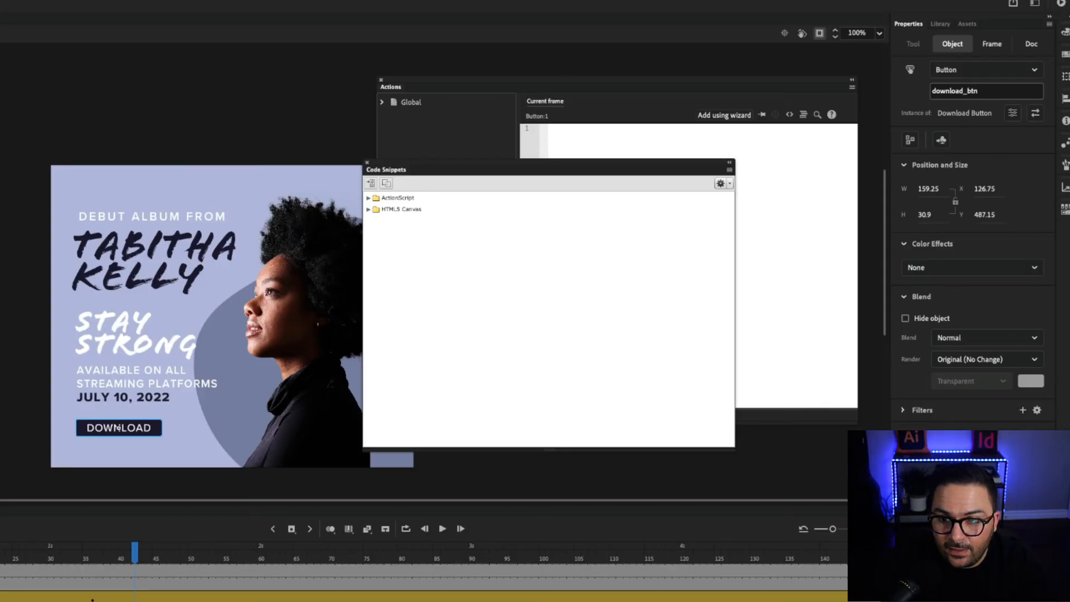
pyautogui.press('Return')
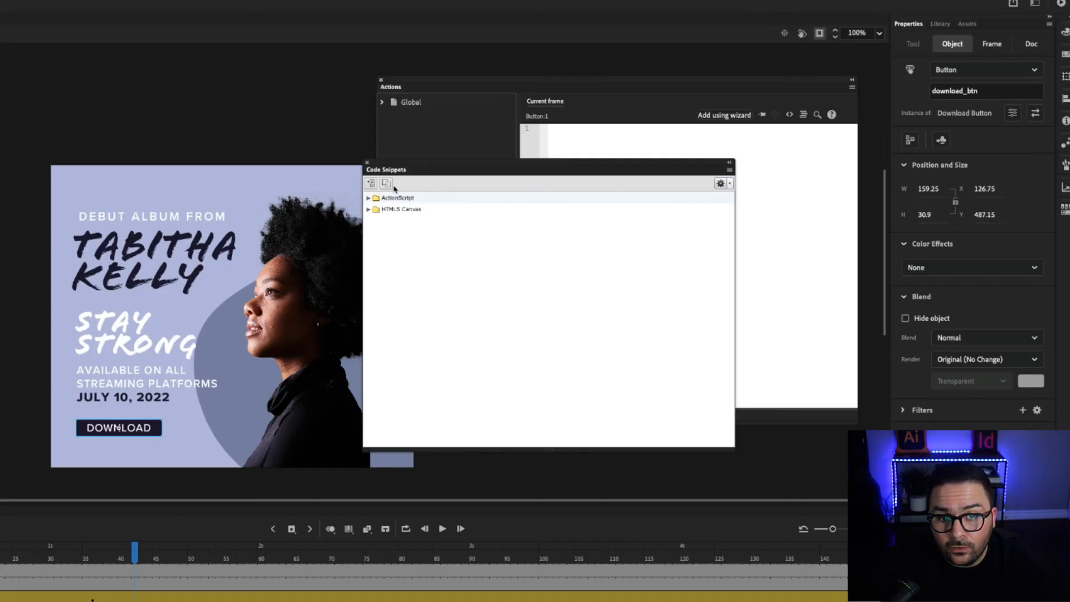
# Insert the HTML5 Canvas > Actions 'Click to Go to Web Page' snippet for download_btn.
pyautogui.moveTo(396, 162); pyautogui.dragTo(365, 168)
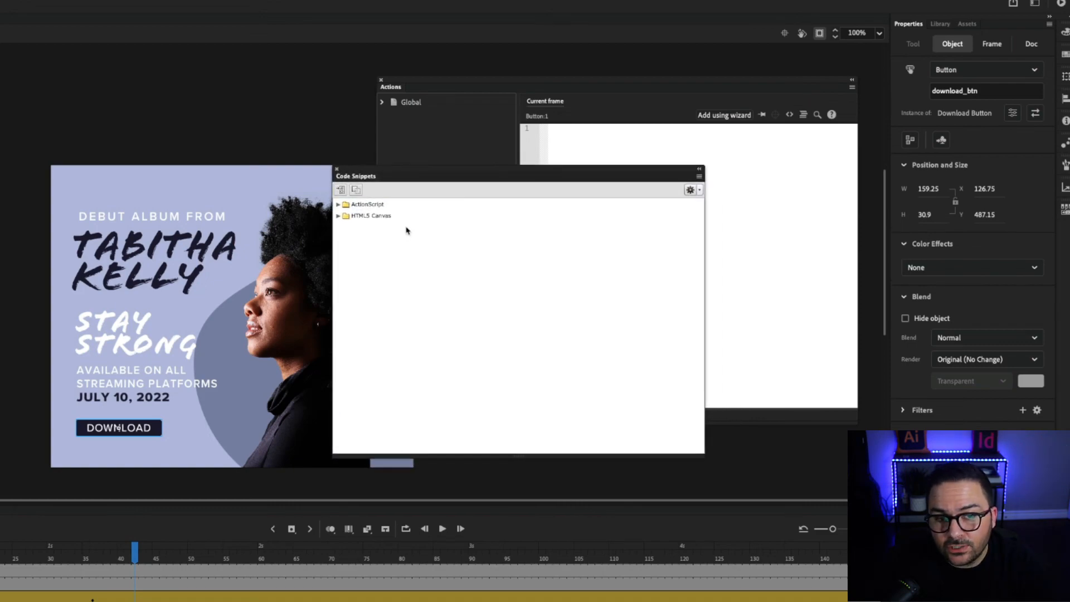
pyautogui.click(339, 217)
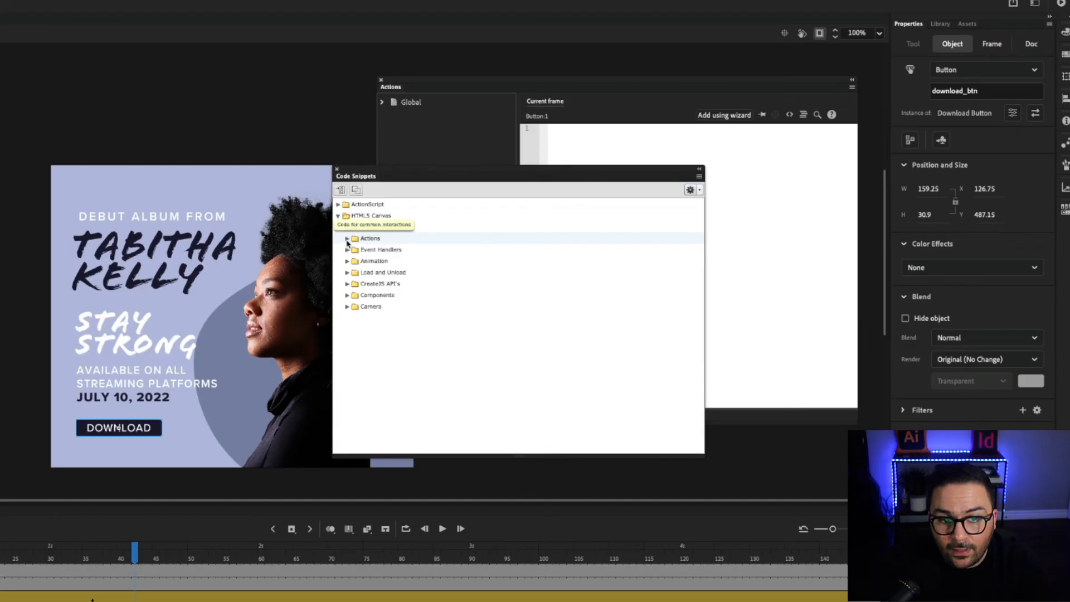
pyautogui.click(347, 239)
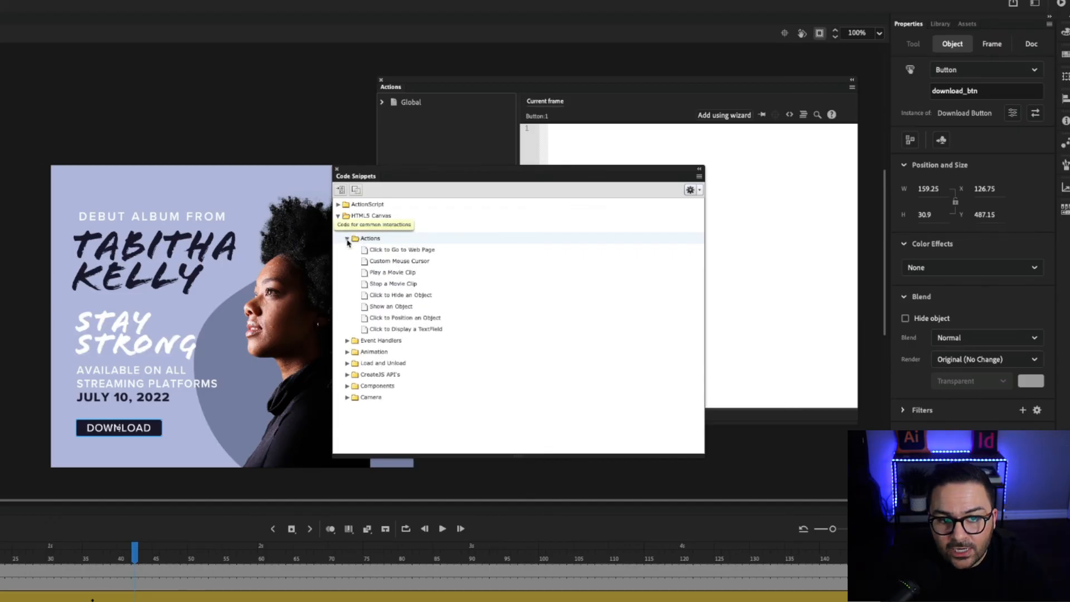
pyautogui.doubleClick(414, 250)
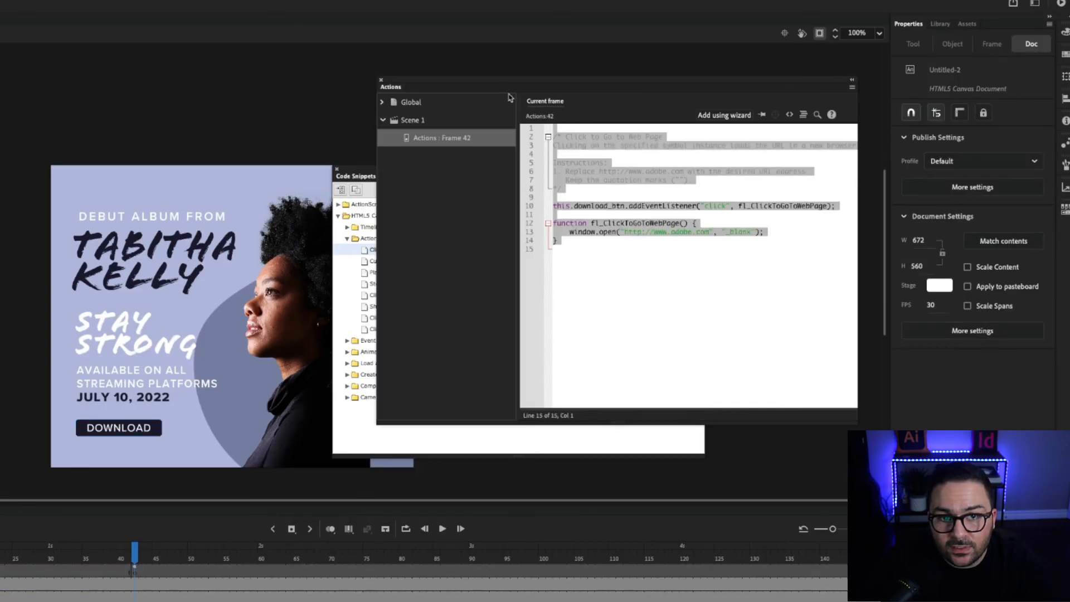
# Move the Actions editor aside and check that the snippet's web address points to adobe.com.
pyautogui.moveTo(503, 83); pyautogui.dragTo(327, 121)
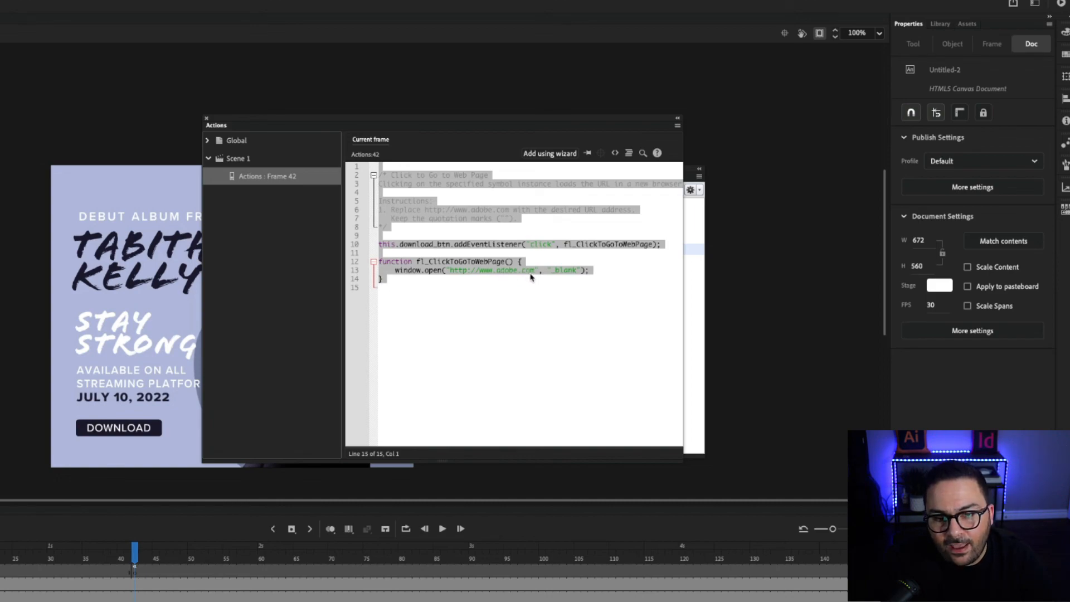
pyautogui.moveTo(331, 118); pyautogui.dragTo(485, 125)
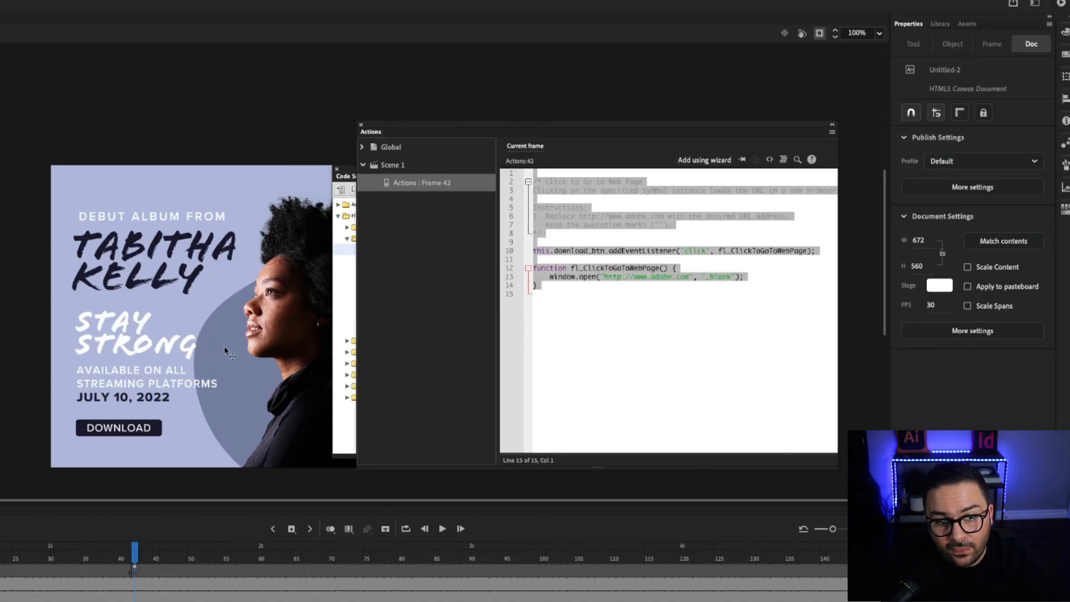
pyautogui.moveTo(511, 140); pyautogui.dragTo(456, 145)
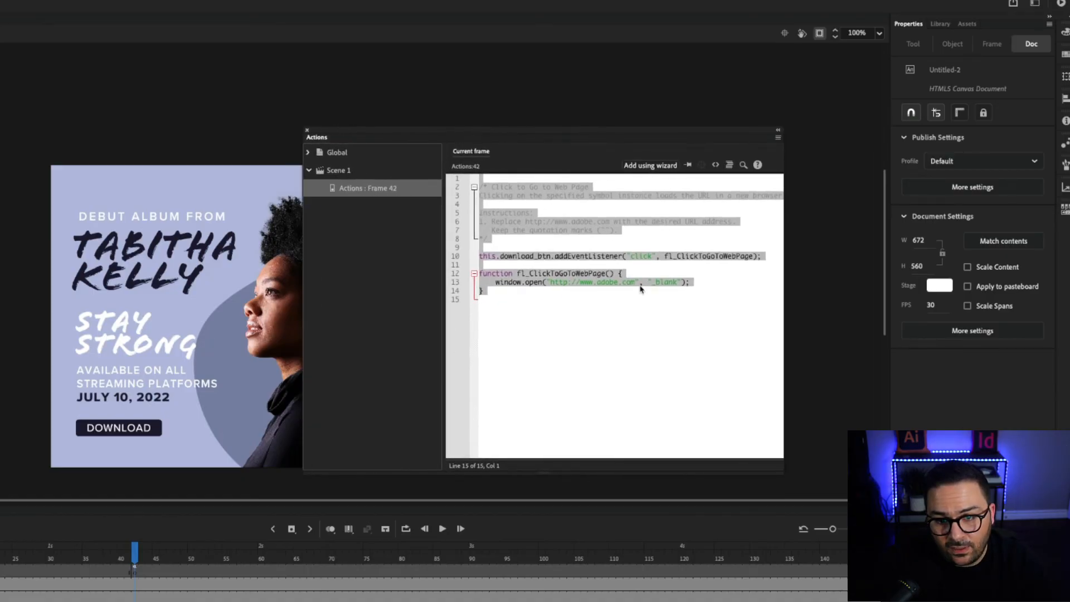
pyautogui.click(596, 283)
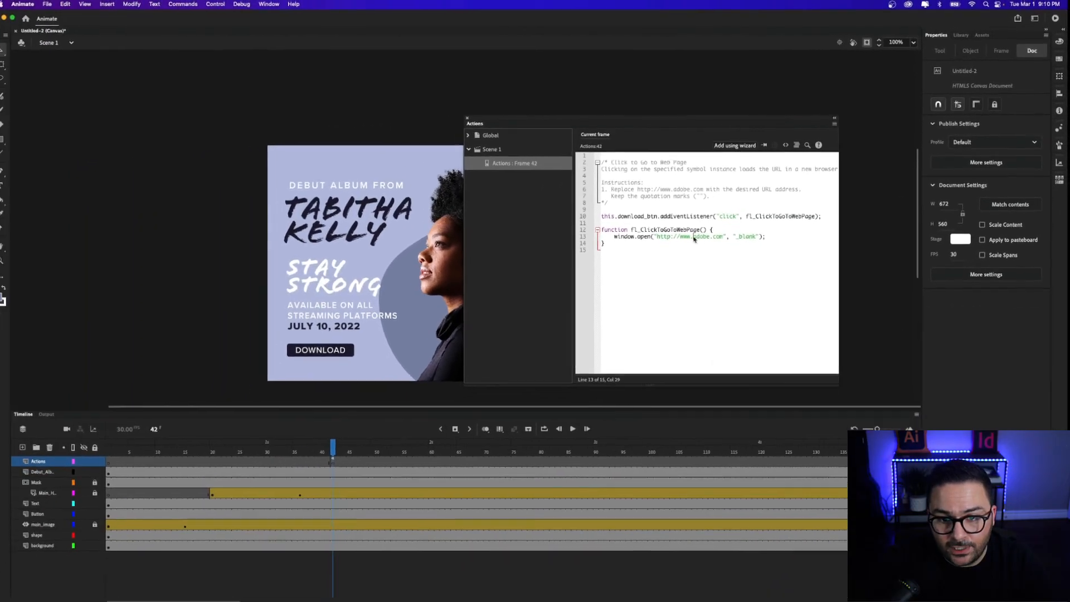
pyautogui.moveTo(597, 283); pyautogui.dragTo(619, 286)
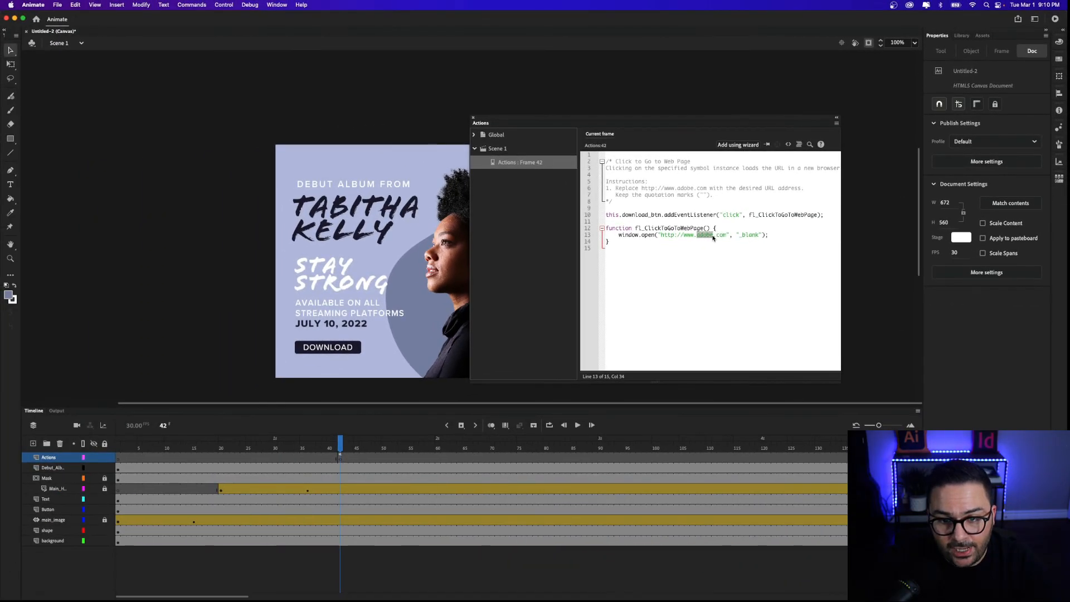
pyautogui.click(711, 237)
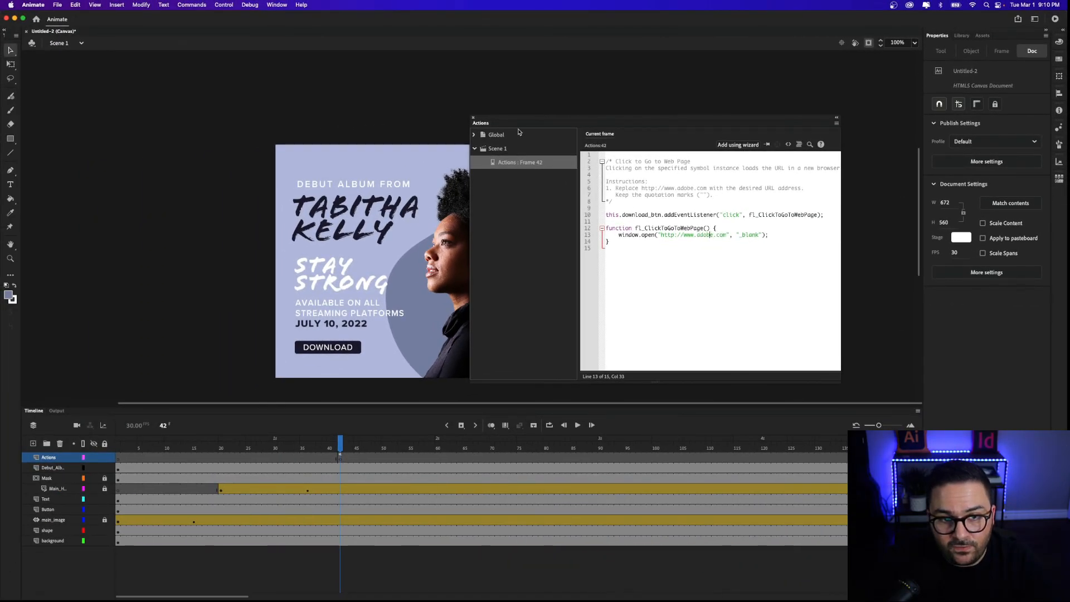
# Close the Actions editor and the Code Snippets panel so the banner stage shows.
pyautogui.moveTo(506, 122); pyautogui.dragTo(620, 110)
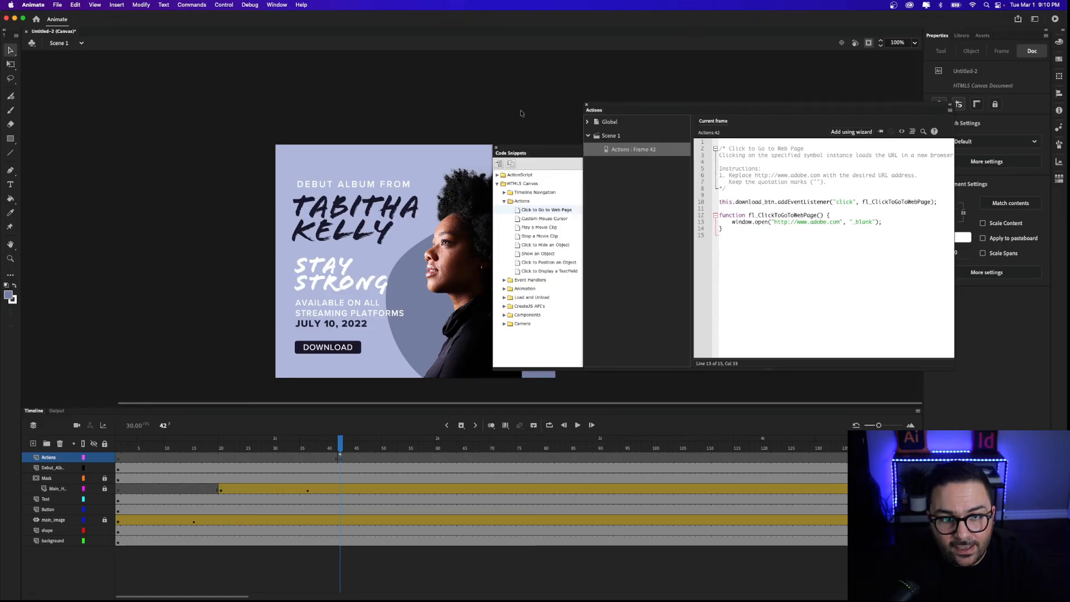
pyautogui.click(586, 105)
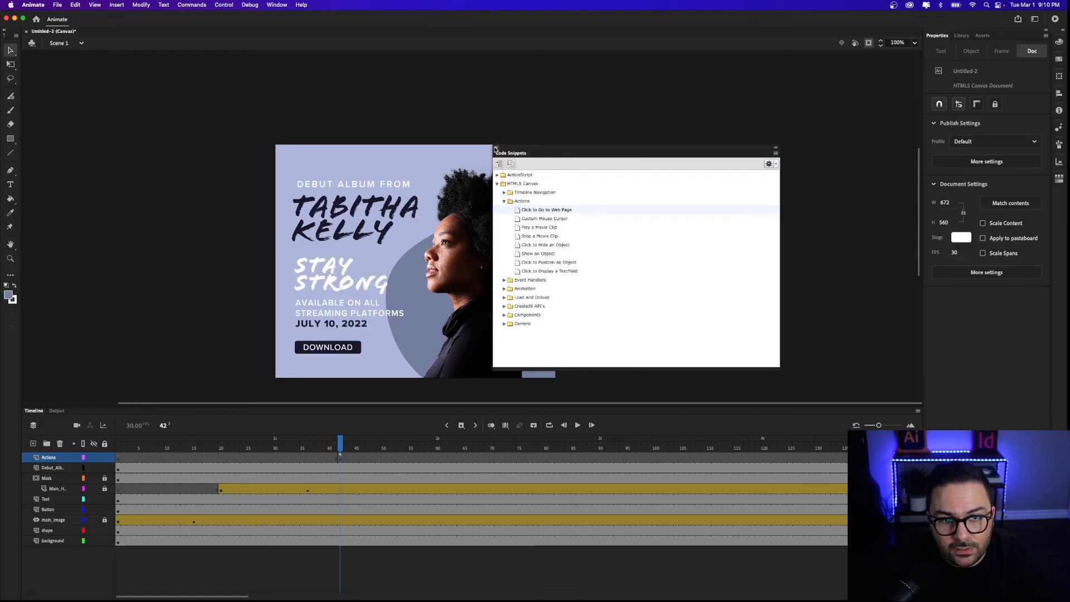
pyautogui.click(496, 148)
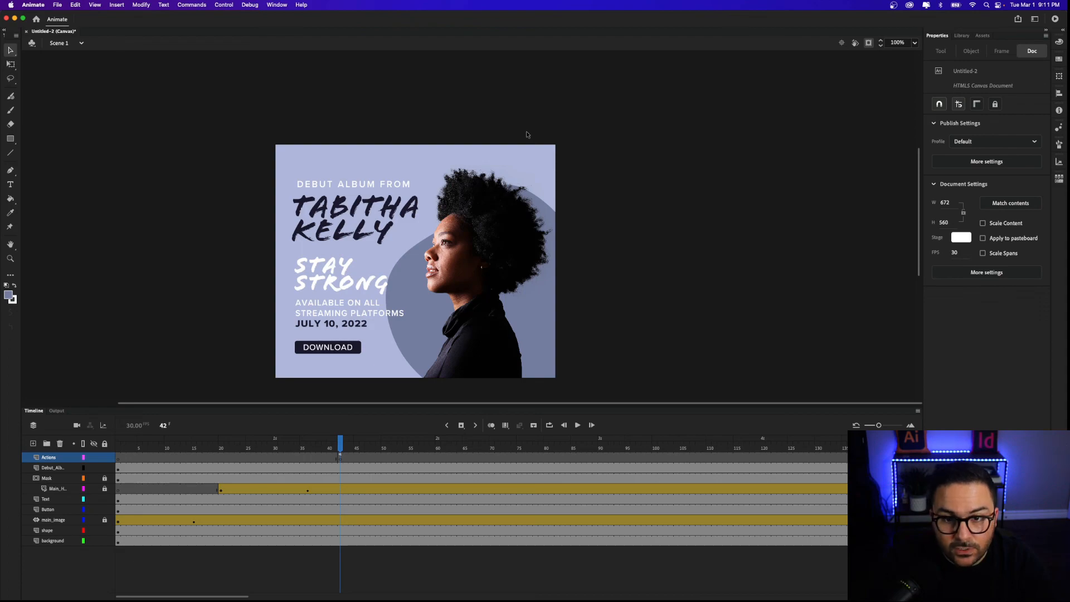
# Test the banner with Cmd+Enter in a maximized Chrome, verify DOWNLOAD opens adobe.com, then minimize Chrome.
pyautogui.press('super+Return')
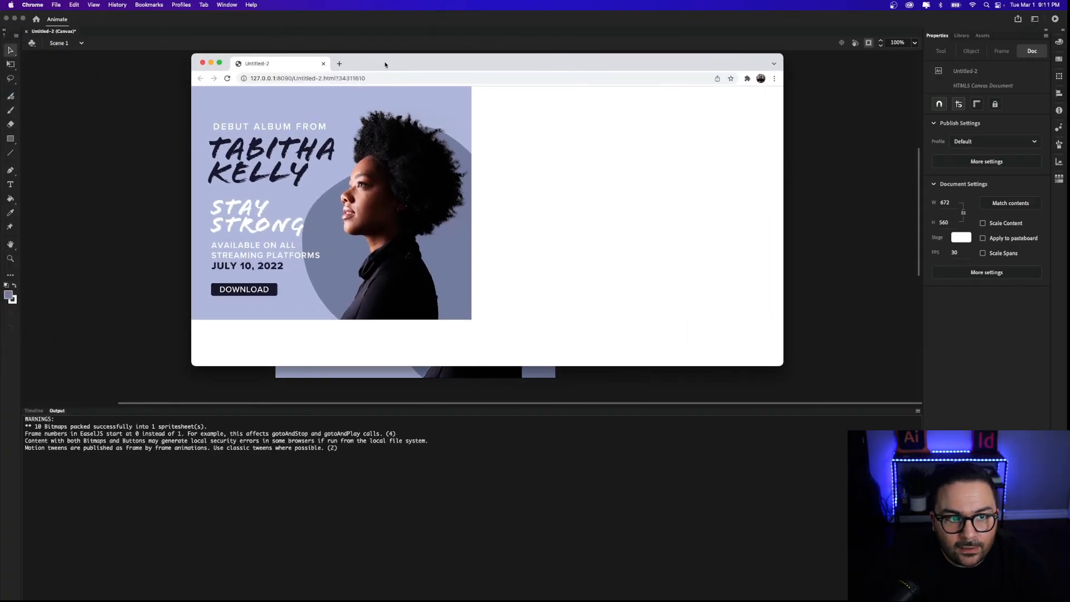
pyautogui.doubleClick(384, 65)
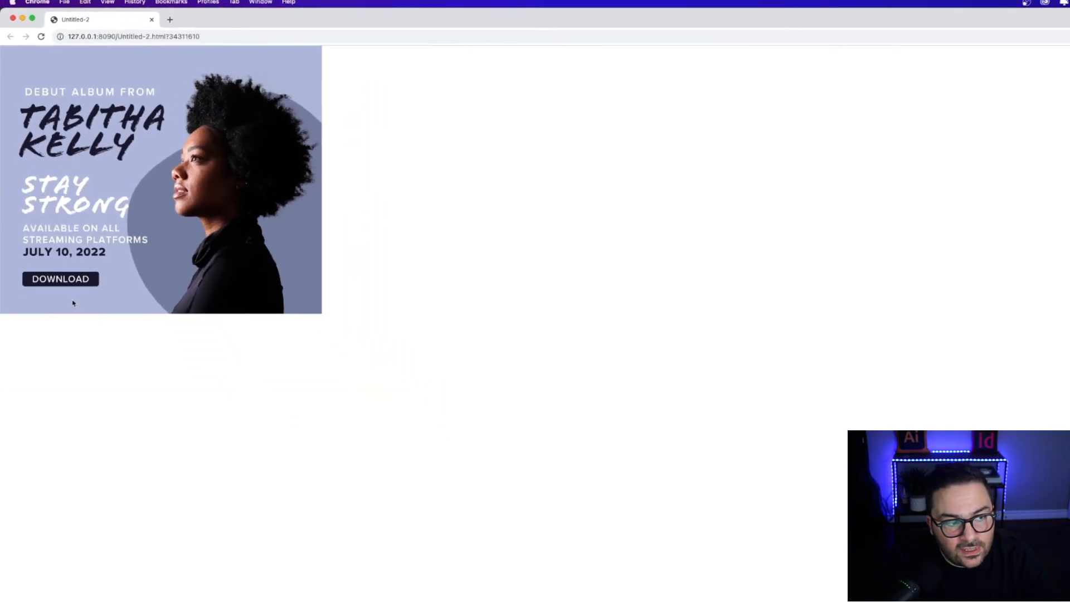
pyautogui.click(73, 281)
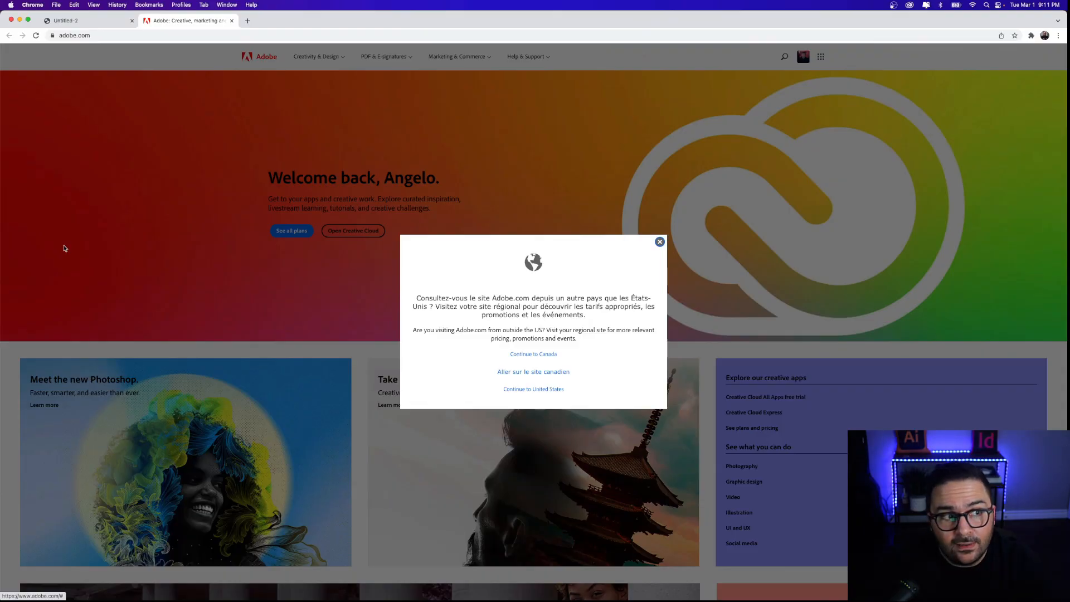
pyautogui.click(92, 20)
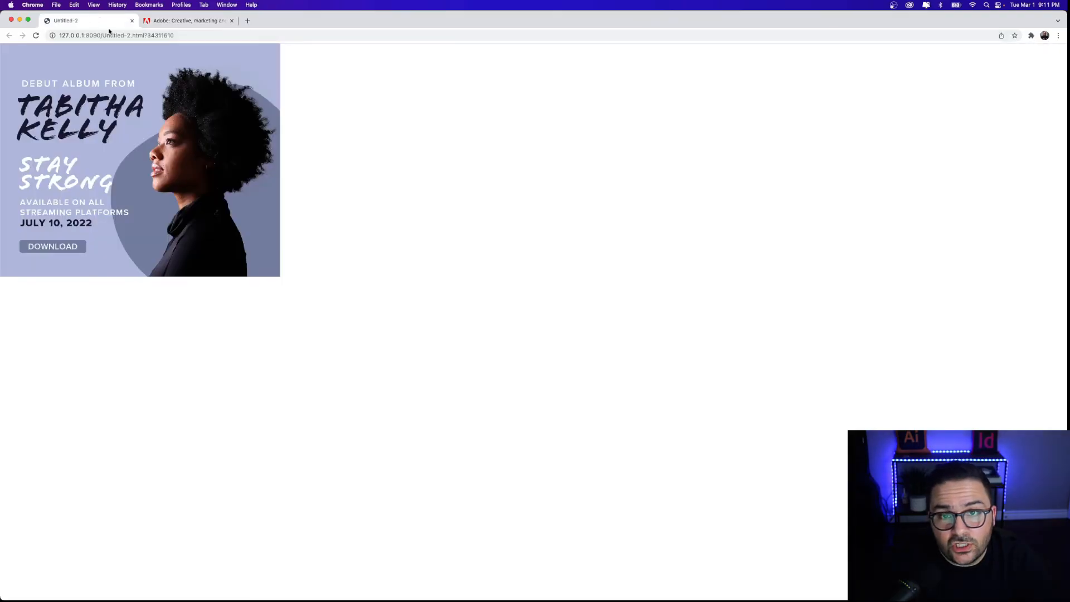
pyautogui.click(25, 20)
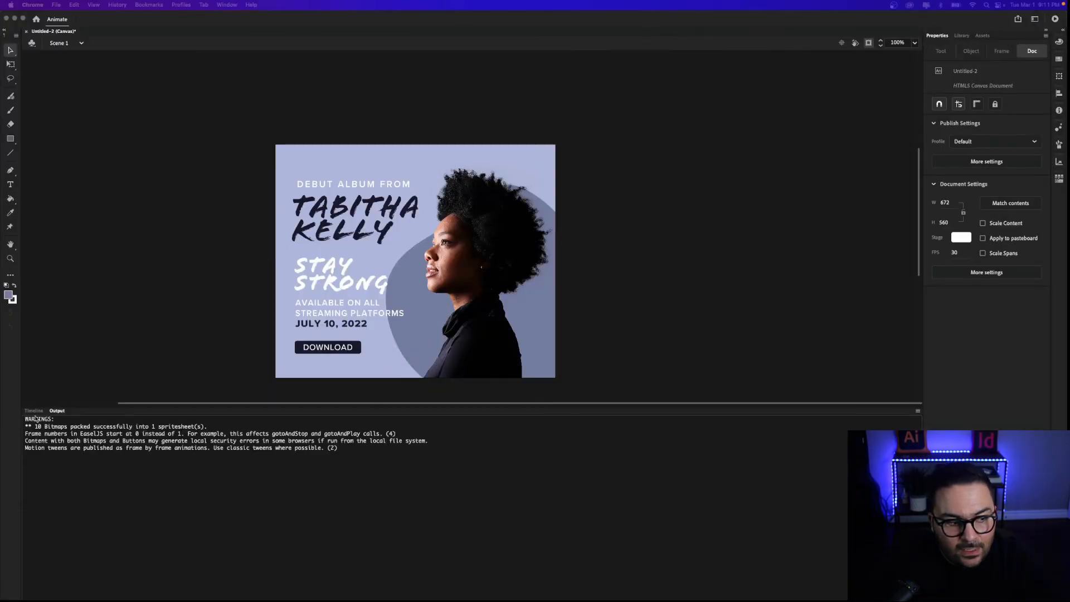